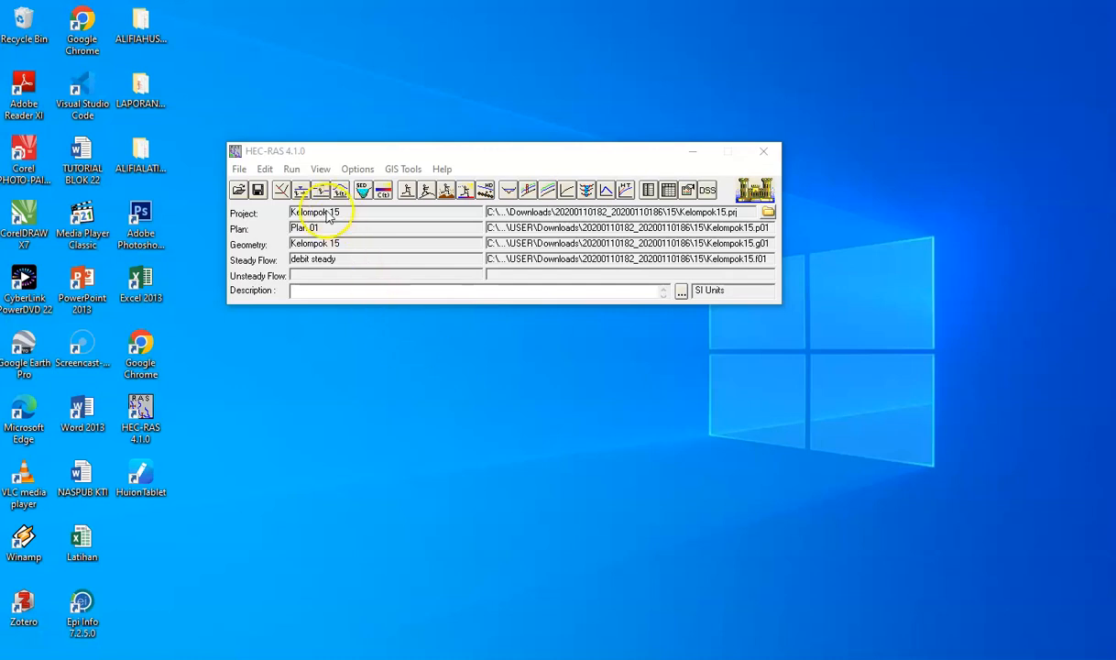
Review the river reach in the geometric data and the cross section data of river station 14, then return to the main window.
{"action": "left_click", "coordinate": [282, 190]}
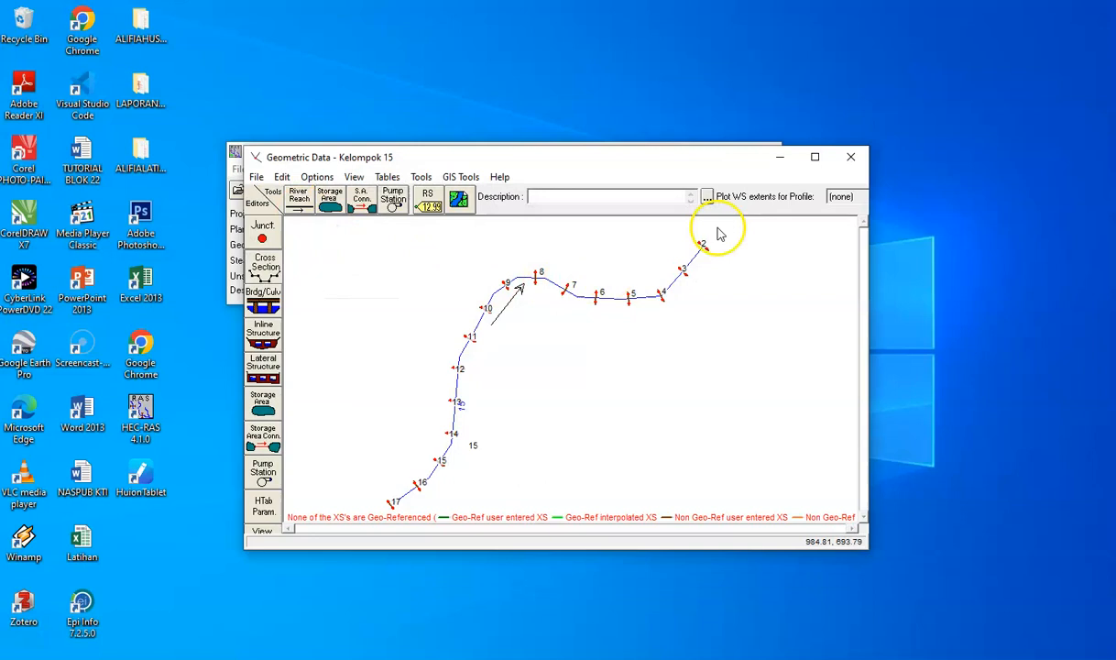
{"action": "left_click", "coordinate": [814, 156]}
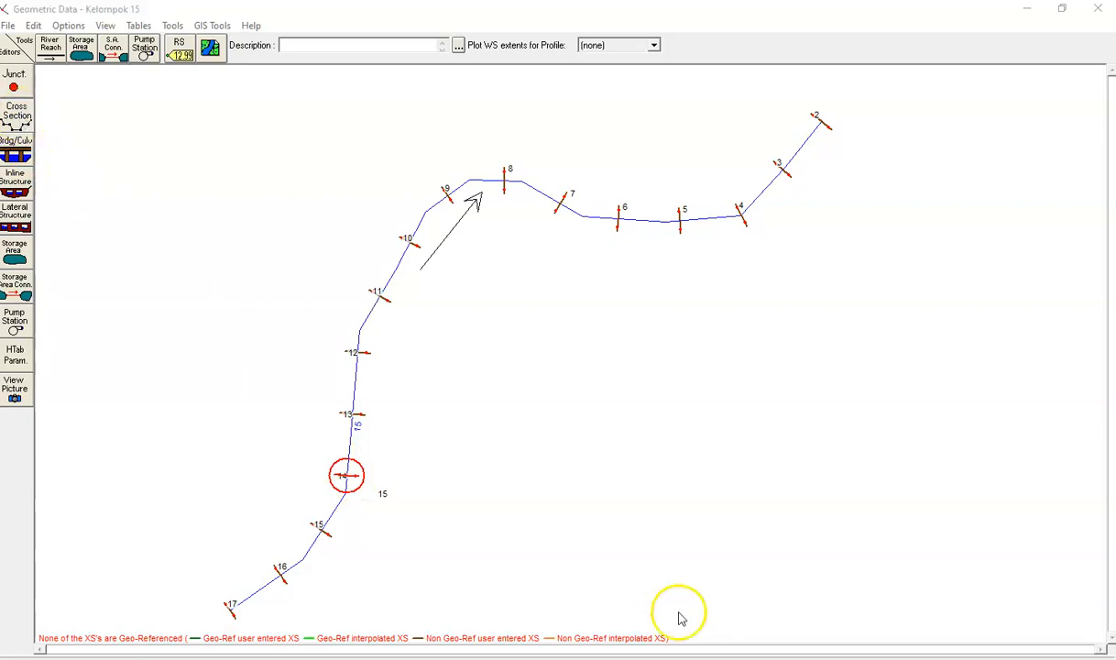
{"action": "mouse_move", "coordinate": [641, 657]}
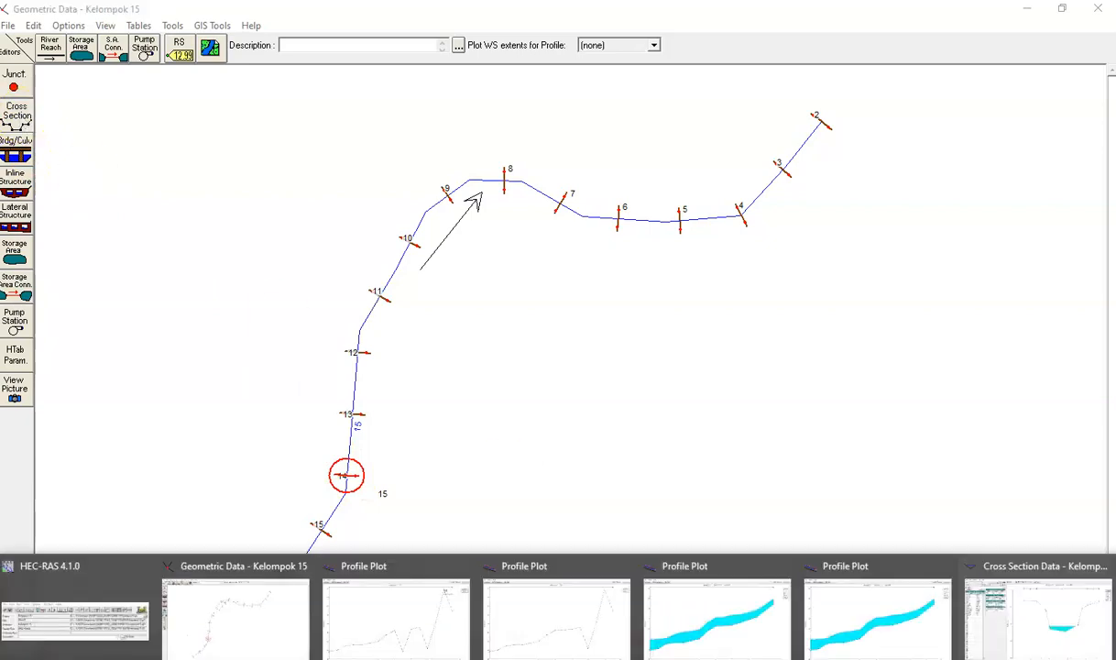
{"action": "left_click", "coordinate": [1051, 628]}
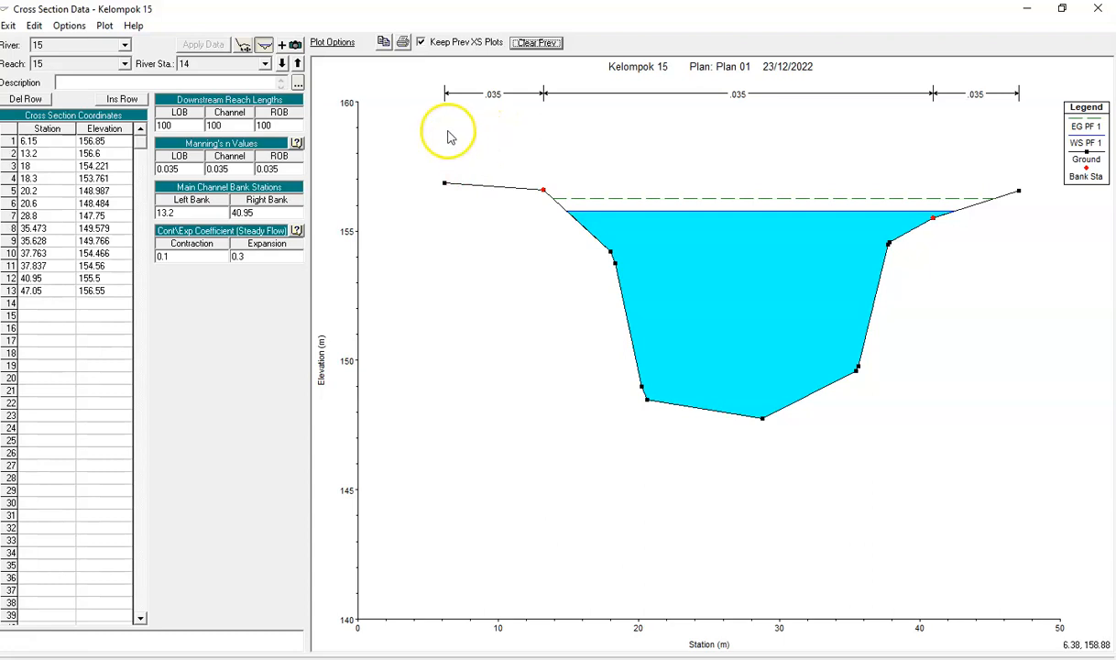
{"action": "left_click", "coordinate": [1027, 11]}
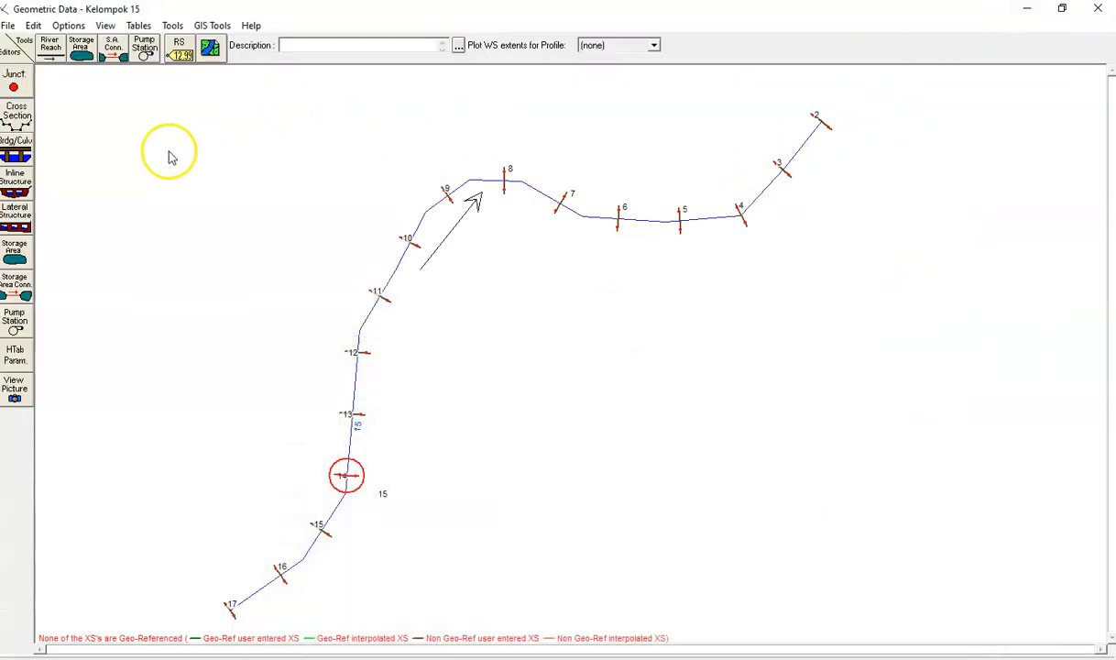
{"action": "left_click", "coordinate": [1027, 9]}
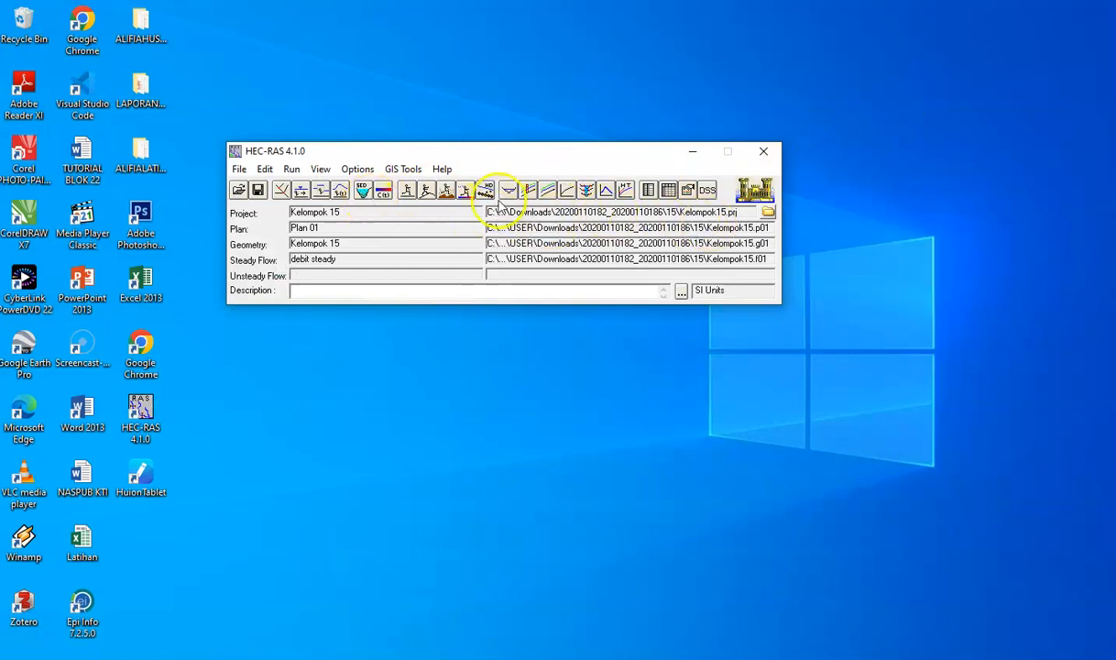
Set the PF 1 steady flow at river station 17 to 300 m3/s, apply it and save the project.
{"action": "left_click", "coordinate": [265, 170]}
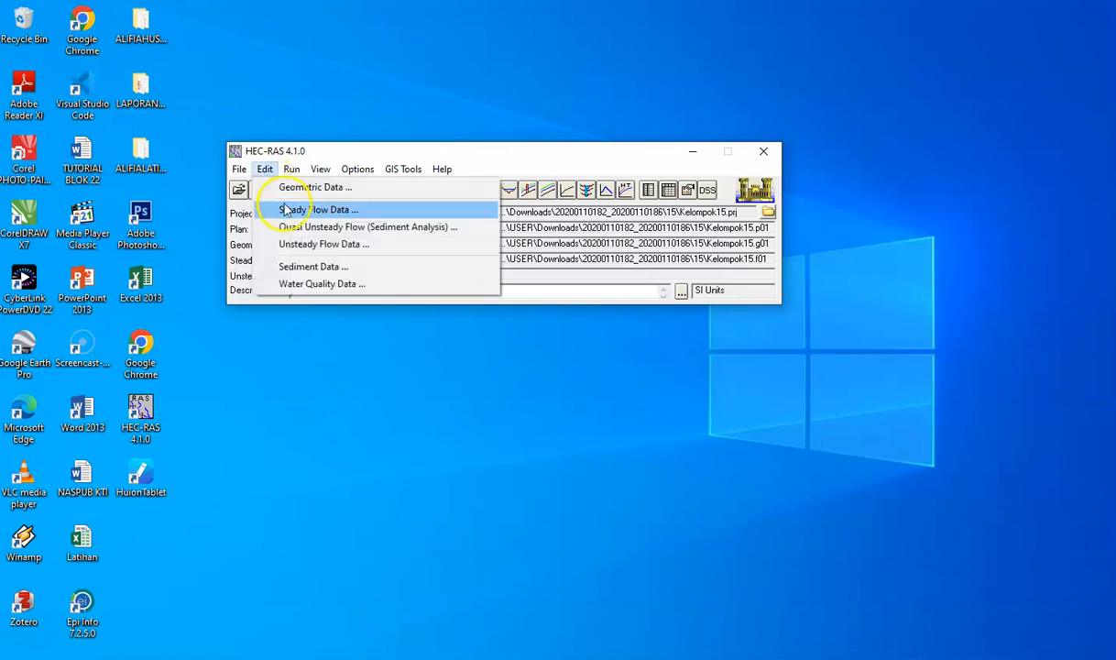
{"action": "left_click", "coordinate": [270, 207]}
{"action": "left_click", "coordinate": [472, 370]}
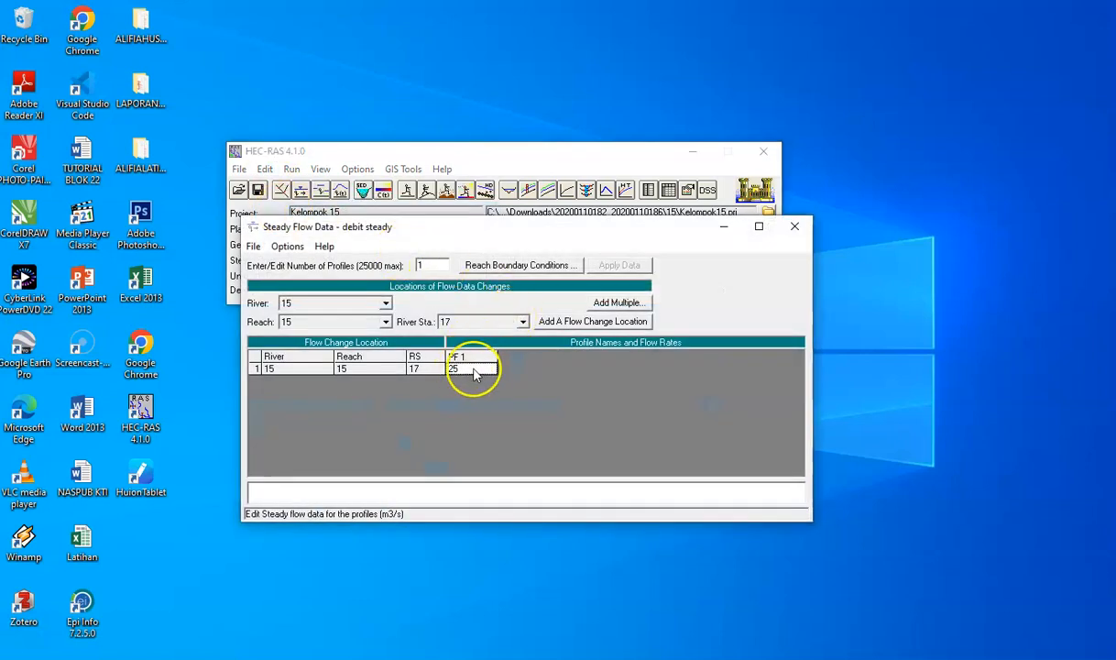
{"action": "key", "text": "Delete"}
{"action": "left_click", "coordinate": [619, 265]}
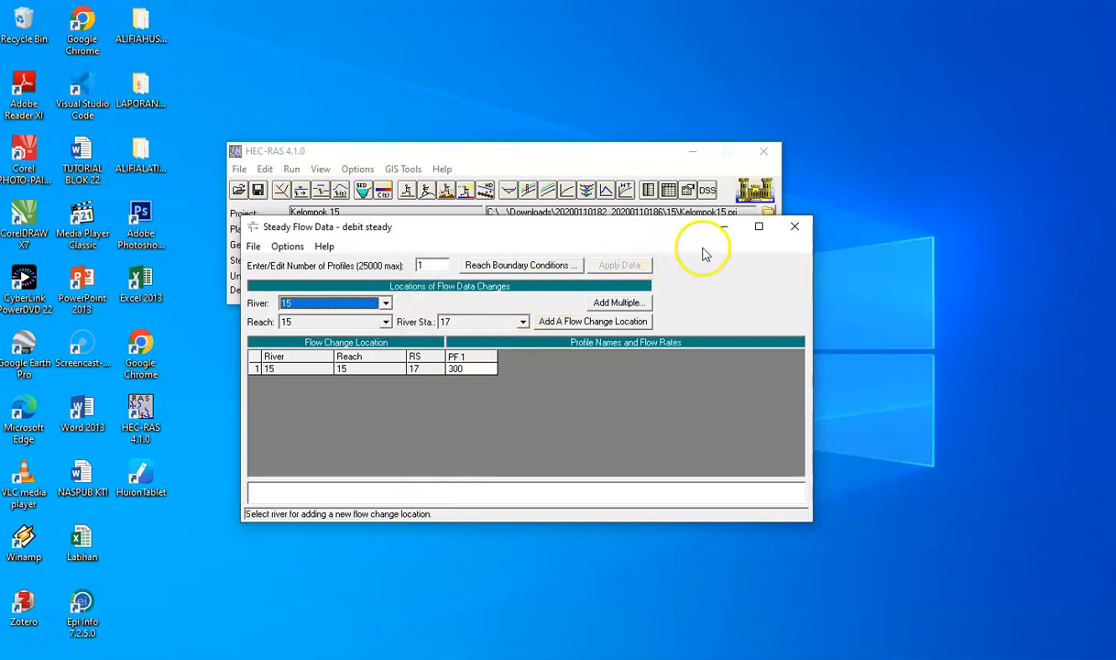
{"action": "left_click", "coordinate": [794, 226]}
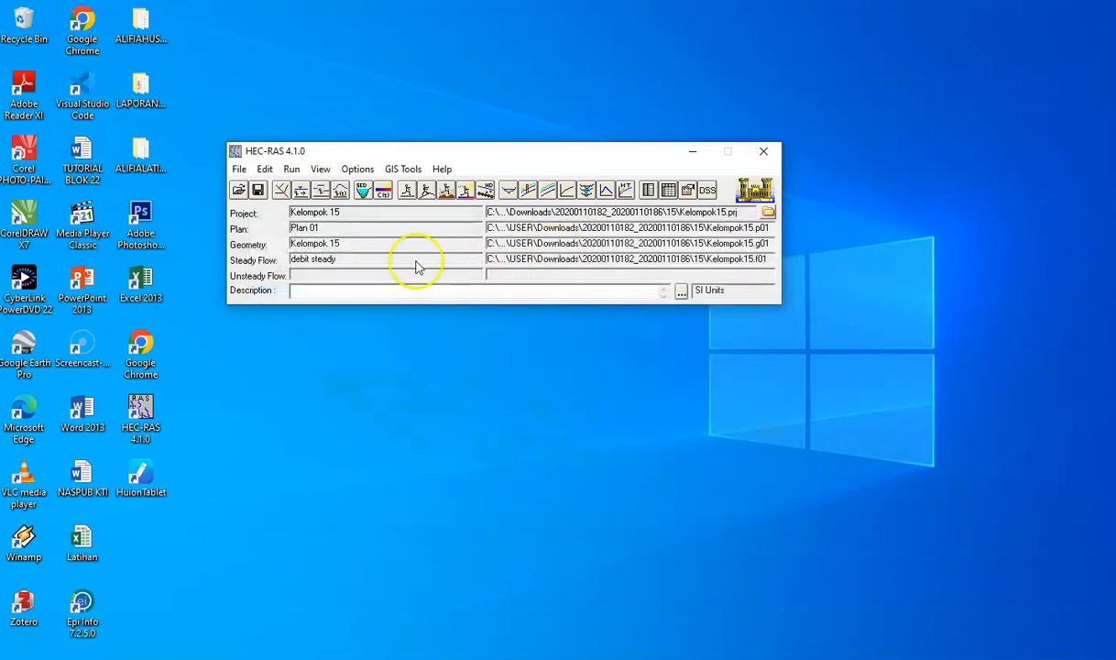
{"action": "left_click", "coordinate": [258, 190]}
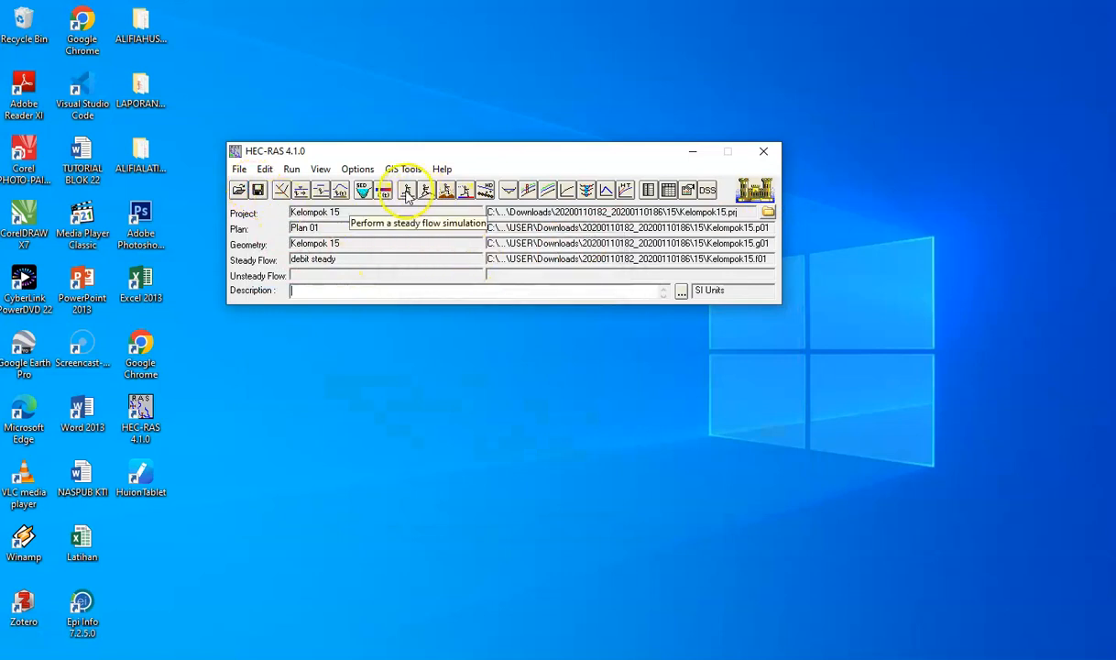
{"action": "left_click", "coordinate": [291, 169]}
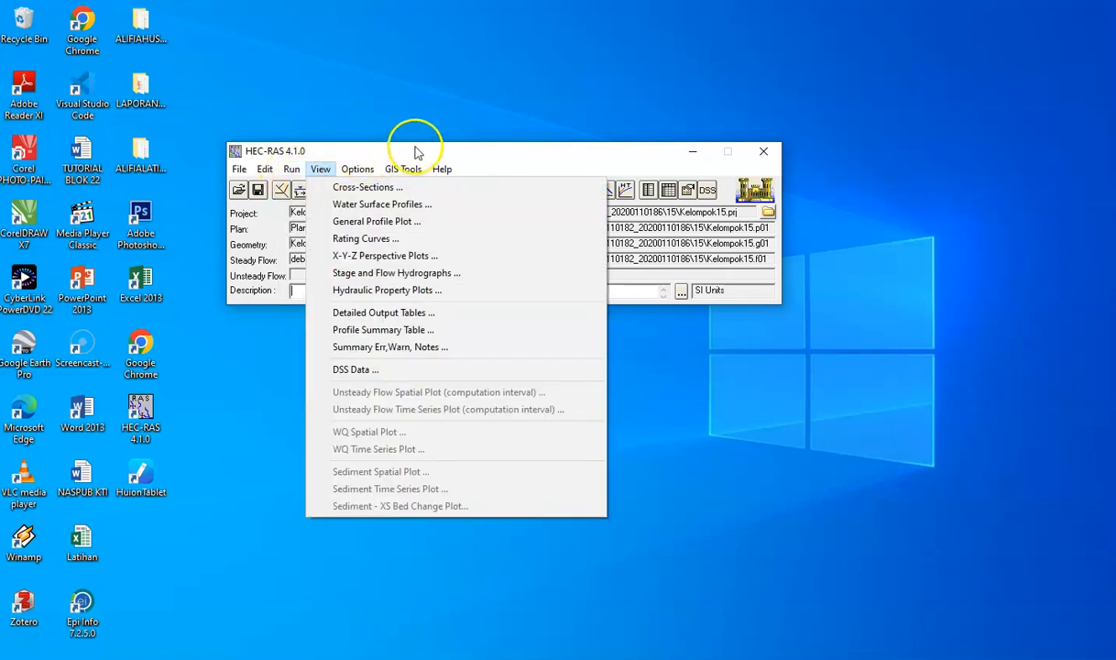
{"action": "left_click", "coordinate": [412, 154]}
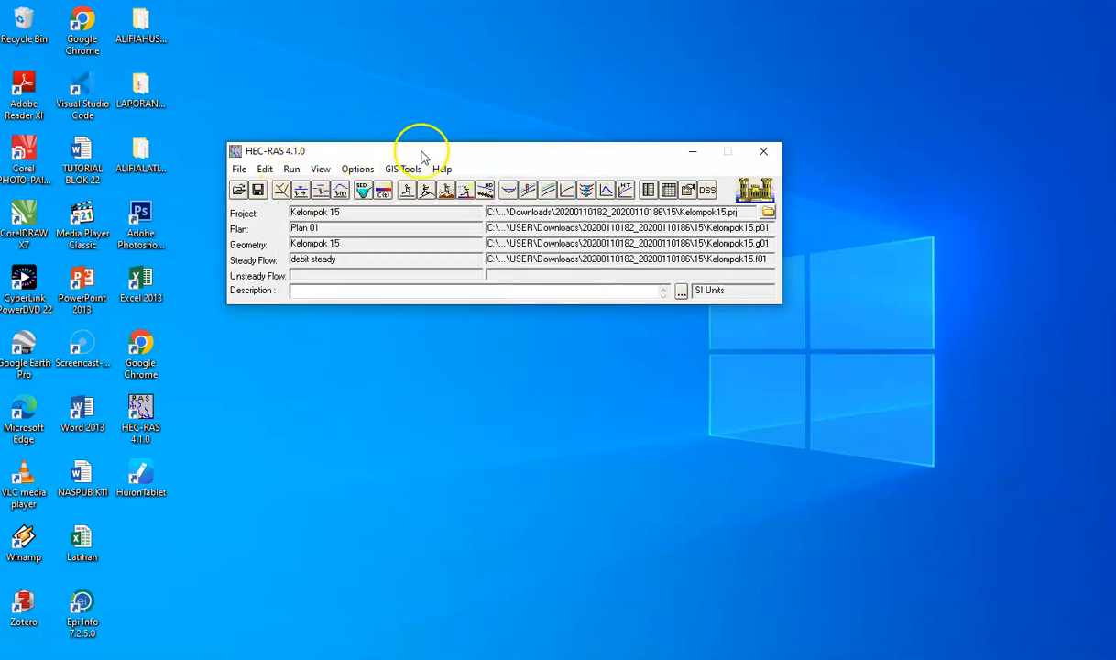
{"action": "left_click", "coordinate": [424, 200]}
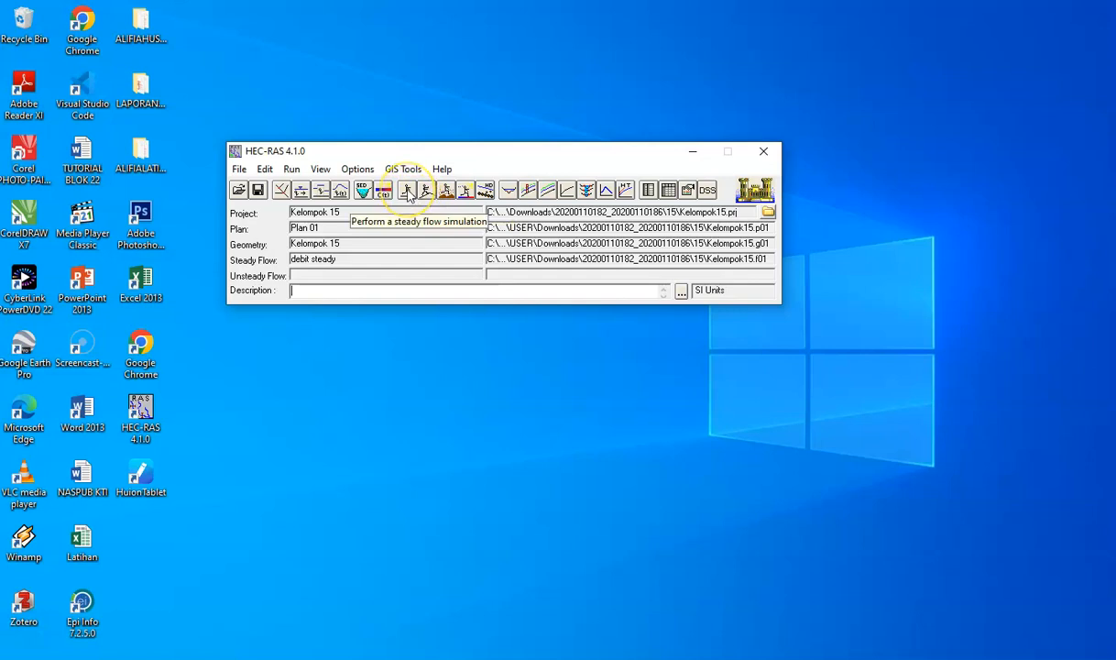
Compute the steady flow simulation for Plan 01 with the 300 m3/s discharge and close the analysis windows.
{"action": "left_click", "coordinate": [407, 191]}
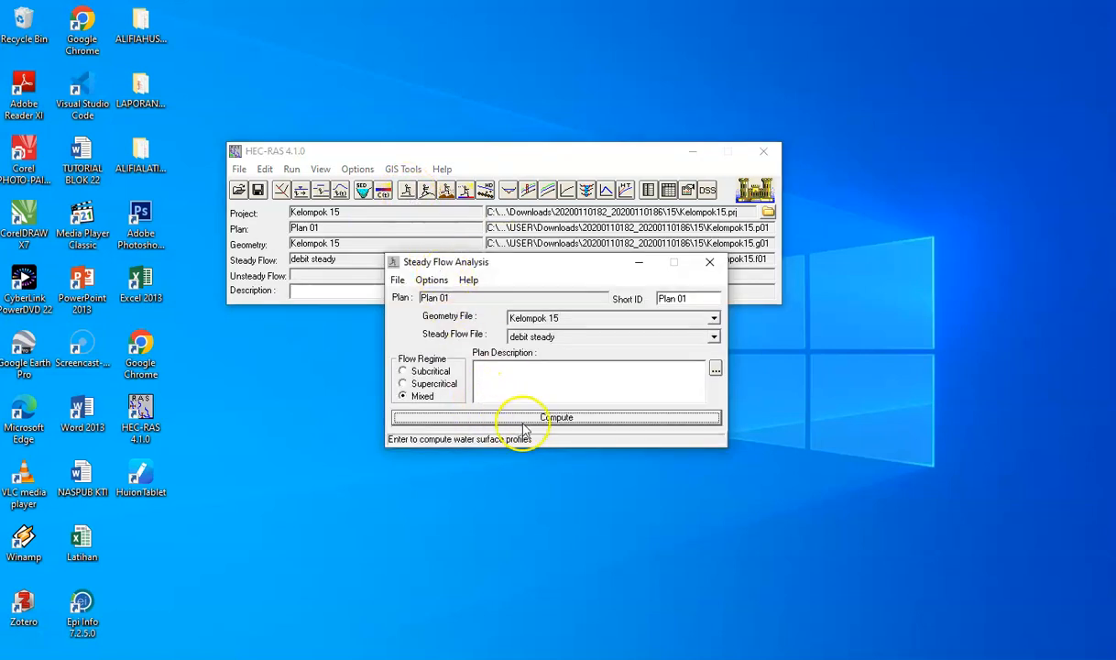
{"action": "left_click", "coordinate": [490, 419]}
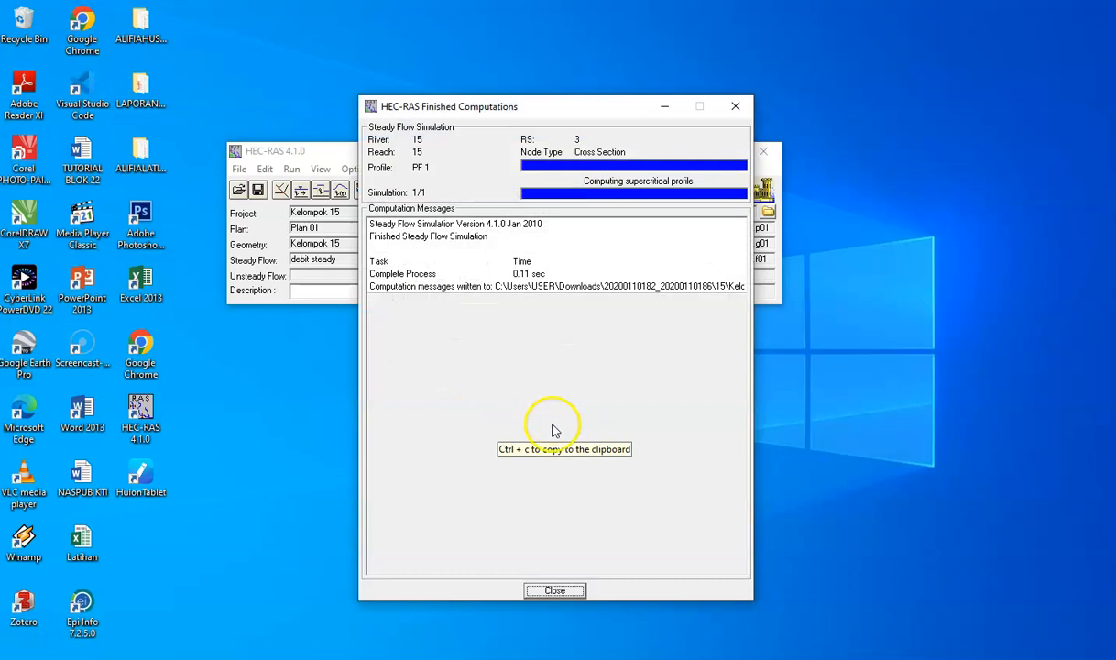
{"action": "left_click", "coordinate": [555, 590]}
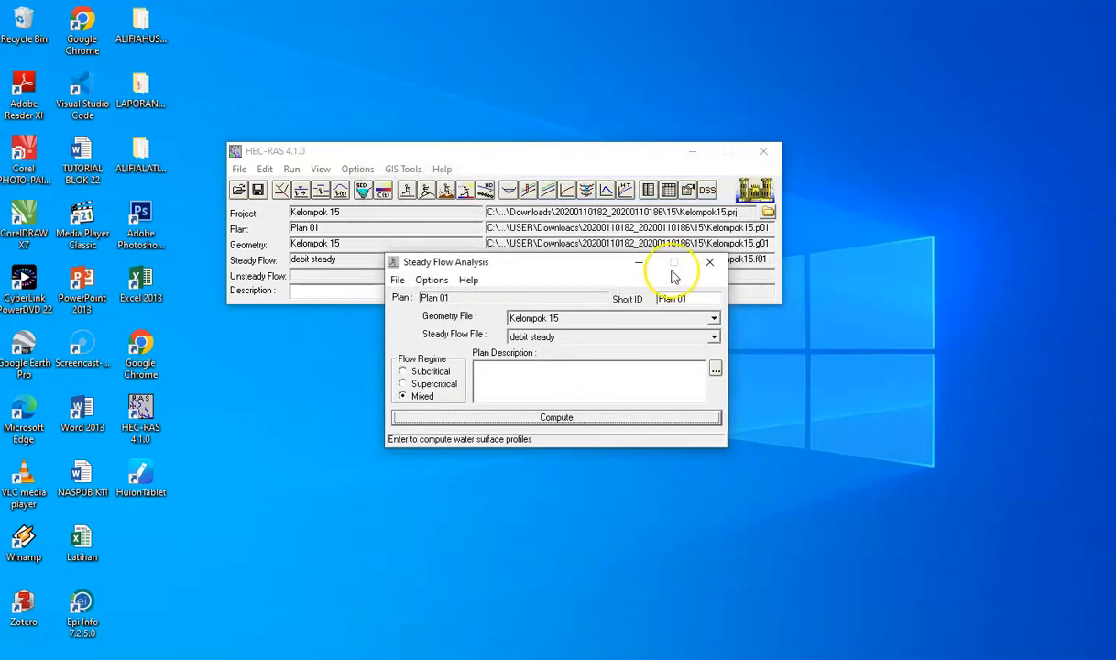
{"action": "left_click", "coordinate": [709, 262]}
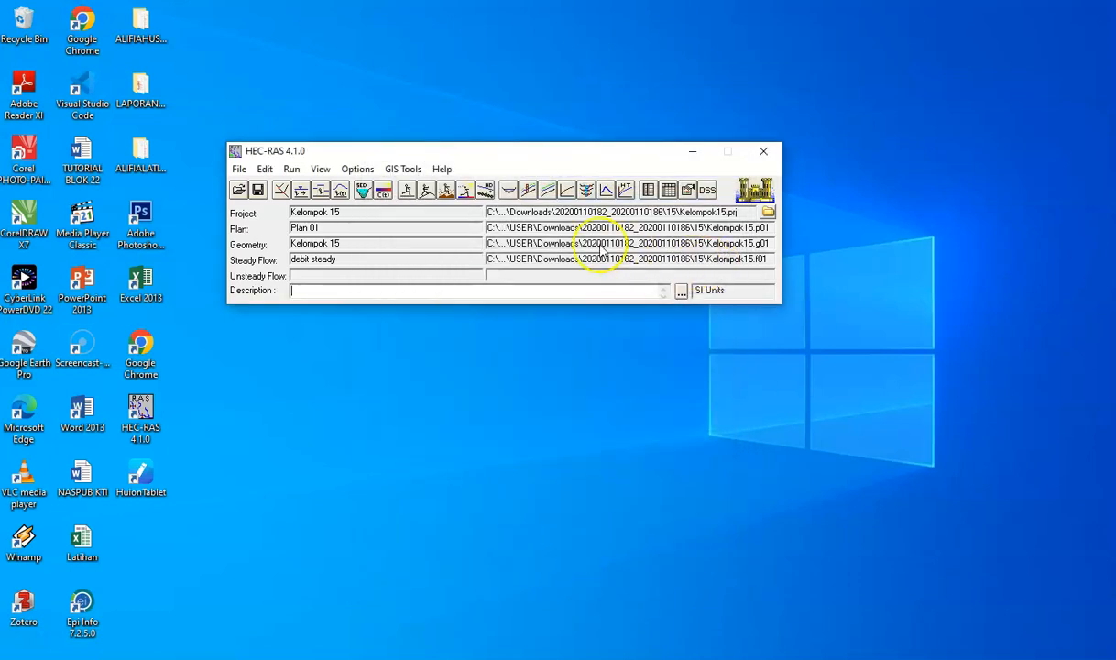
Examine the computed water level against the banks at each river station, from 14 downstream to 2 and from 17 to 15.
{"action": "left_click", "coordinate": [510, 193]}
{"action": "left_click", "coordinate": [731, 167]}
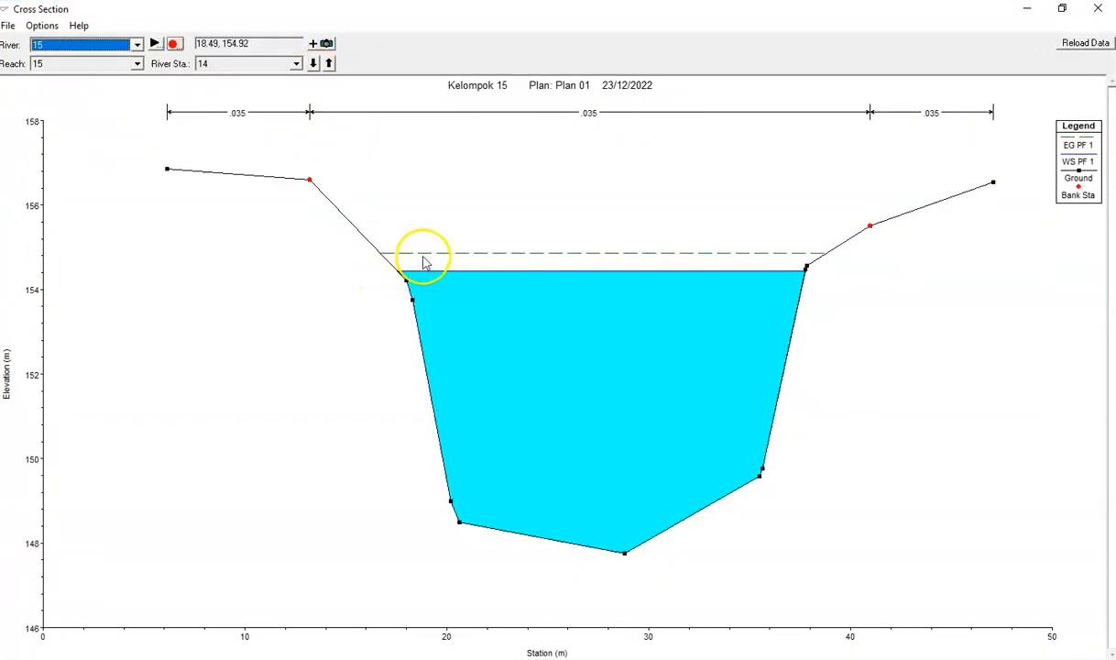
{"action": "left_click", "coordinate": [312, 63]}
{"action": "left_click", "coordinate": [313, 64]}
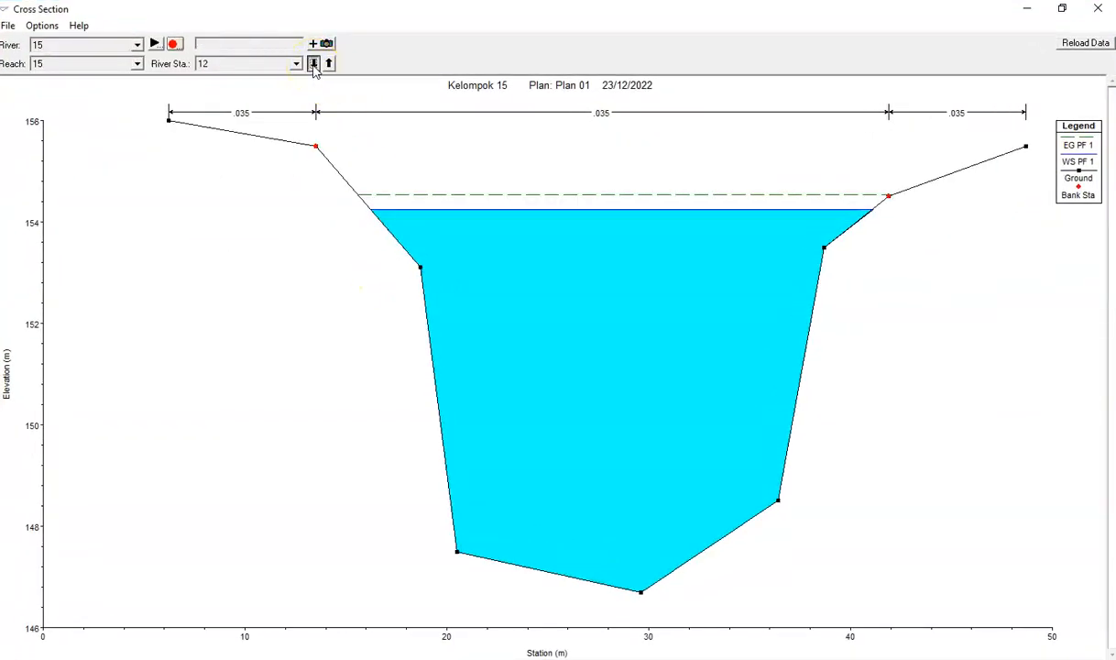
{"action": "left_click", "coordinate": [312, 63]}
{"action": "left_click", "coordinate": [312, 63]}
{"action": "left_click", "coordinate": [313, 64]}
{"action": "left_click", "coordinate": [312, 63]}
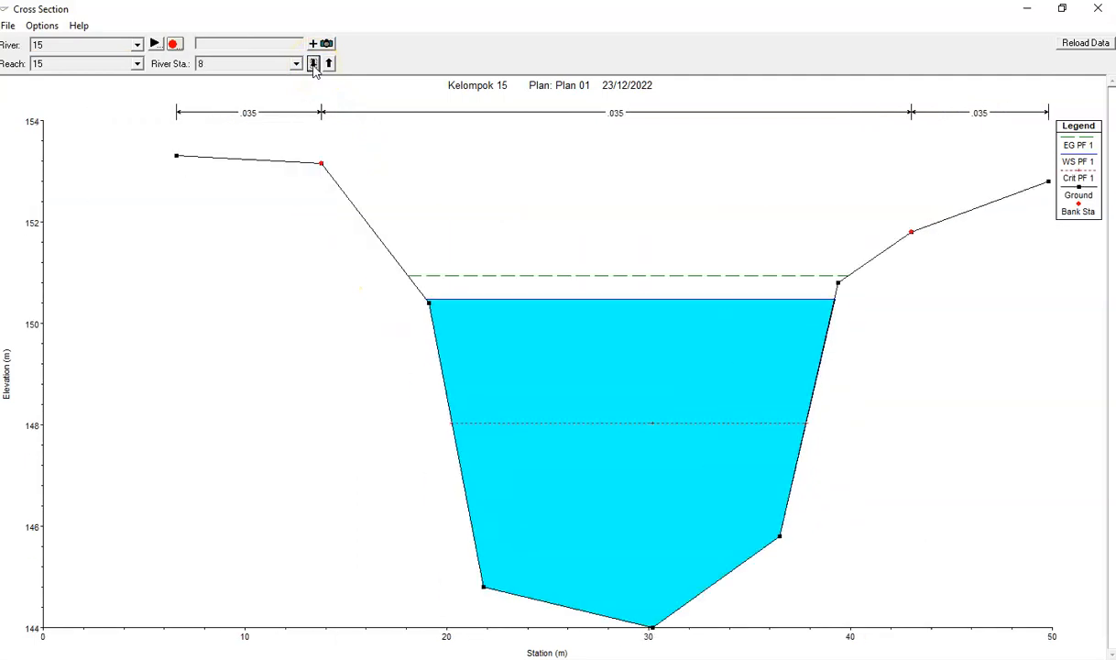
{"action": "left_click", "coordinate": [312, 63]}
{"action": "left_click", "coordinate": [313, 64]}
{"action": "left_click", "coordinate": [312, 63]}
{"action": "left_click", "coordinate": [312, 63]}
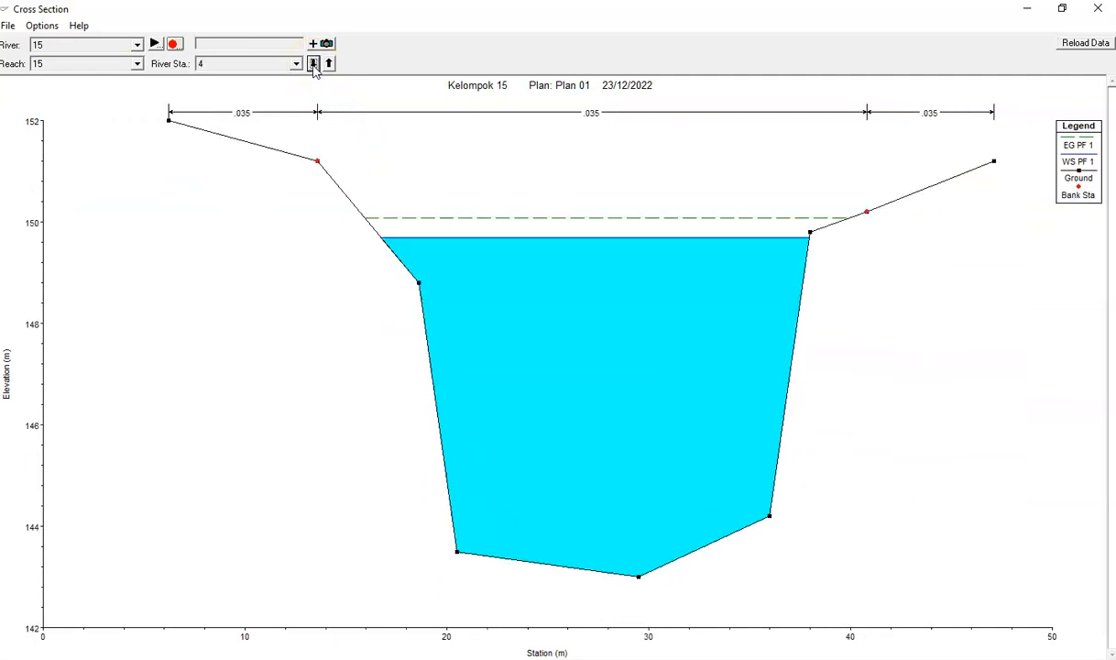
{"action": "left_click", "coordinate": [312, 63]}
{"action": "left_click", "coordinate": [313, 63]}
{"action": "left_click", "coordinate": [312, 64]}
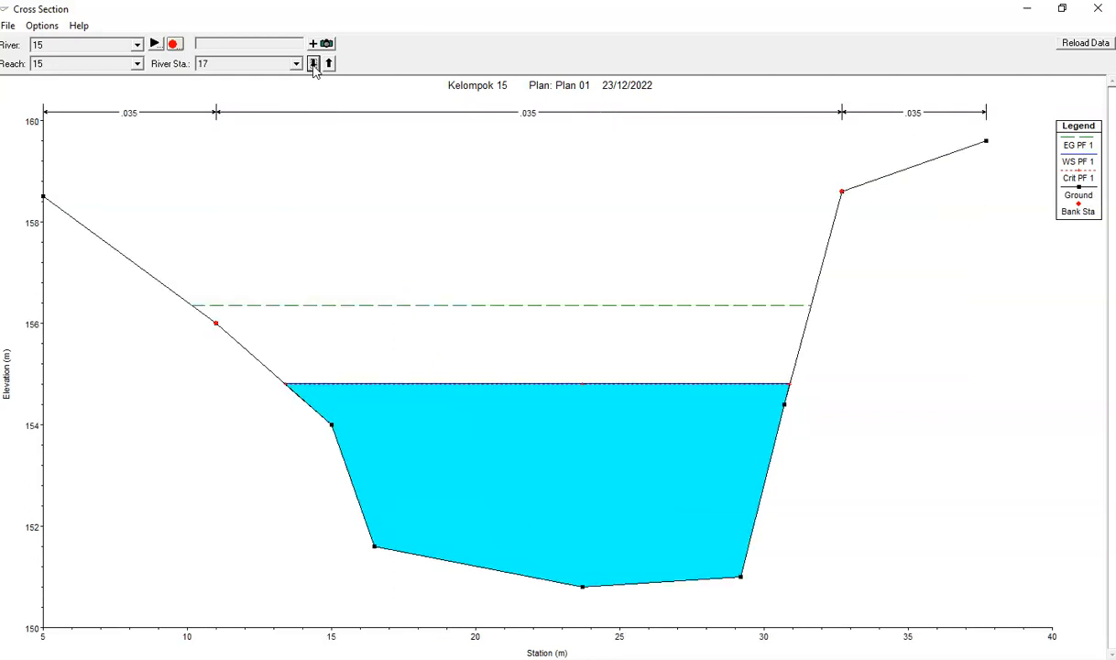
{"action": "left_click", "coordinate": [312, 64]}
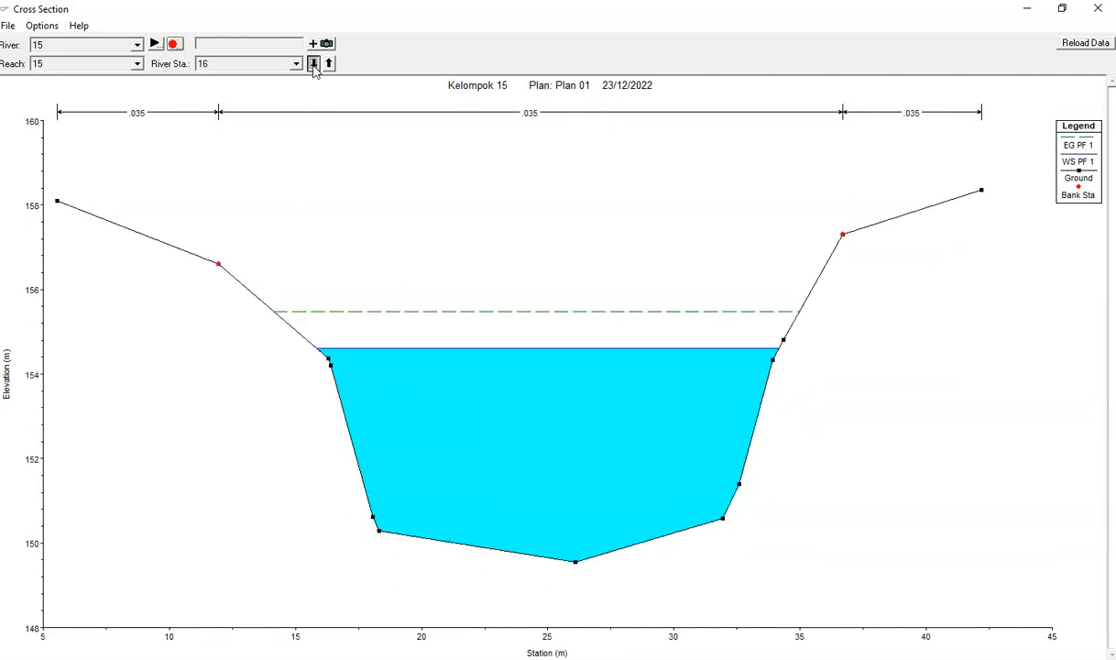
{"action": "left_click", "coordinate": [313, 63]}
{"action": "left_click", "coordinate": [1098, 8]}
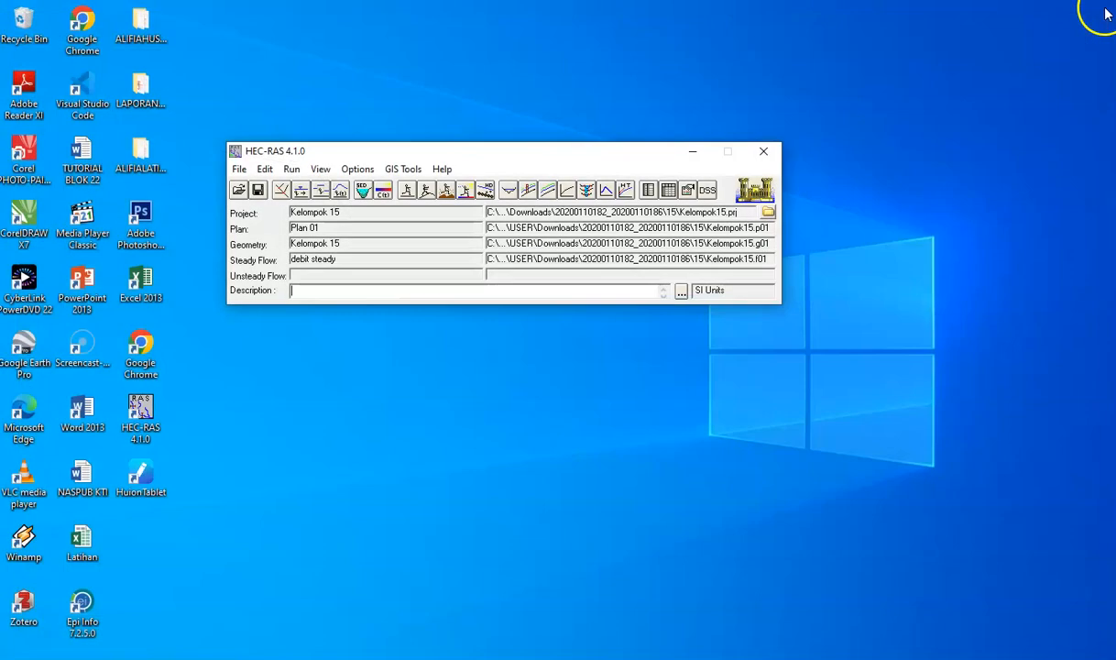
Set the PF 1 steady flow at river station 17 to 350 m3/s, apply it and save the project.
{"action": "left_click", "coordinate": [273, 171]}
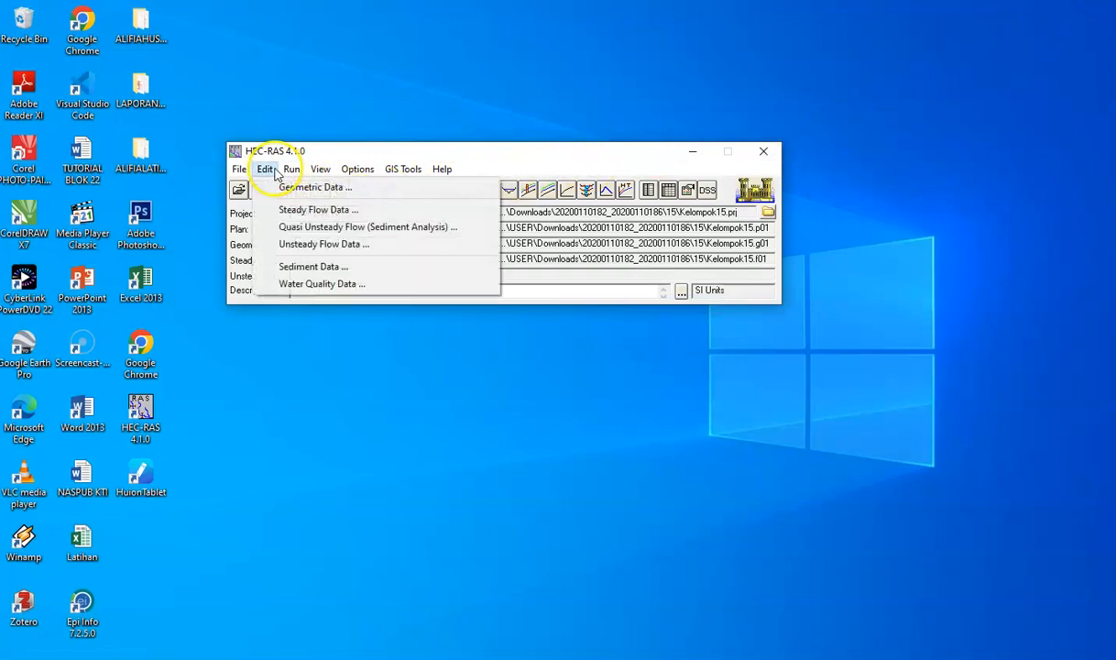
{"action": "left_click", "coordinate": [295, 210]}
{"action": "left_click", "coordinate": [472, 369]}
{"action": "key", "text": "BackSpace"}
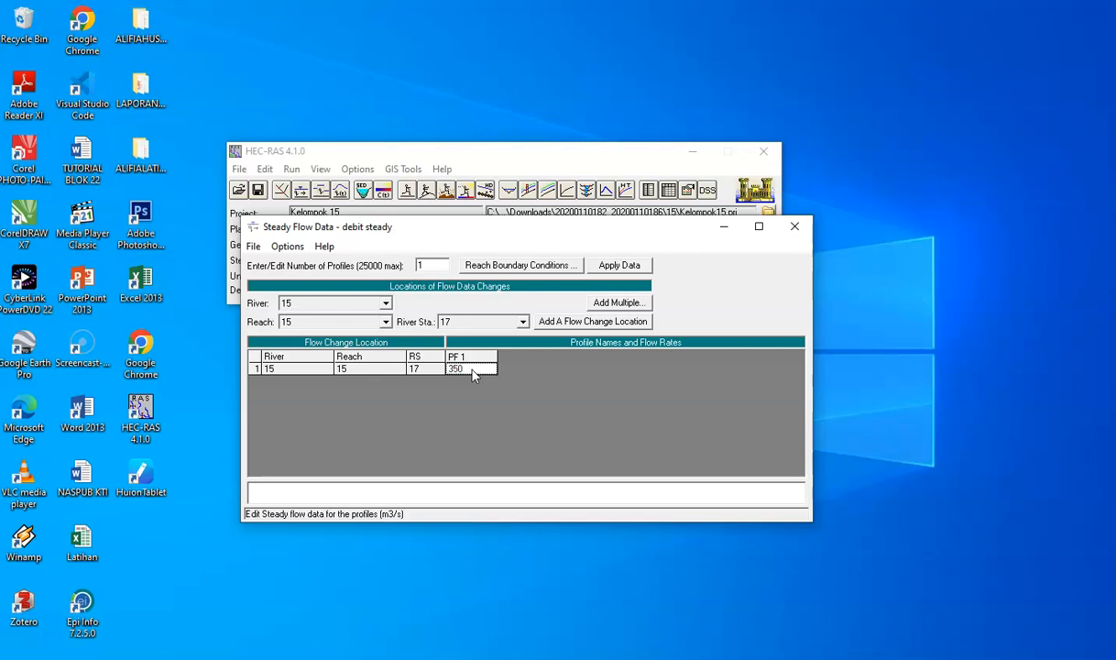
{"action": "left_click", "coordinate": [623, 265]}
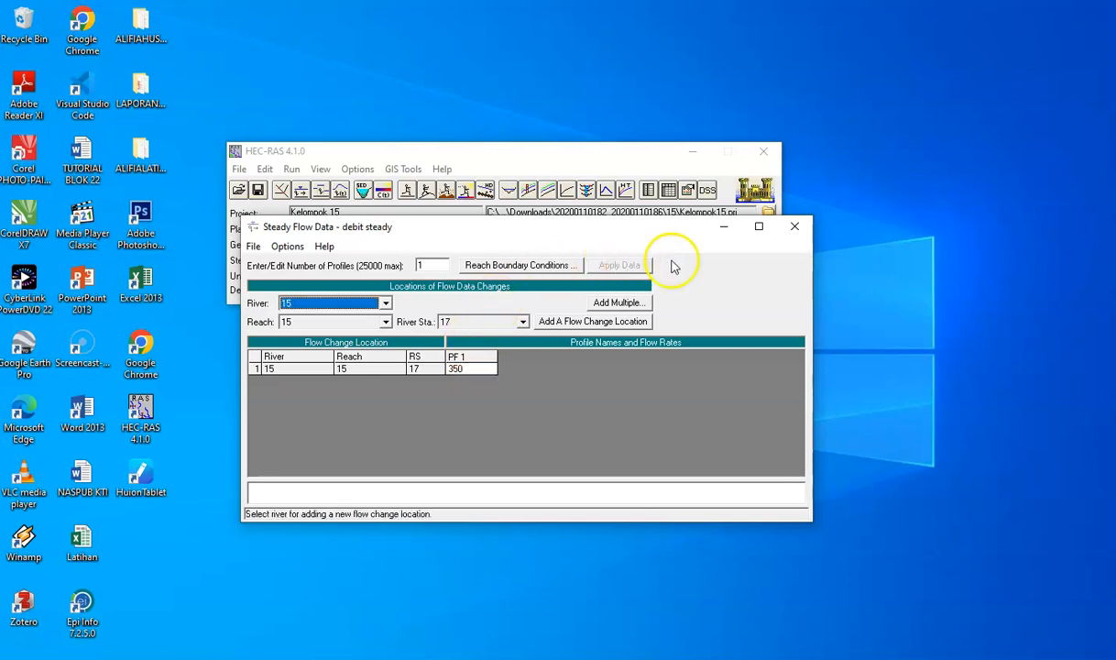
{"action": "left_click", "coordinate": [810, 224]}
{"action": "left_click", "coordinate": [258, 189]}
Rerun the steady flow simulation for Plan 01 with the 350 m3/s discharge and close the analysis windows.
{"action": "left_click", "coordinate": [407, 189]}
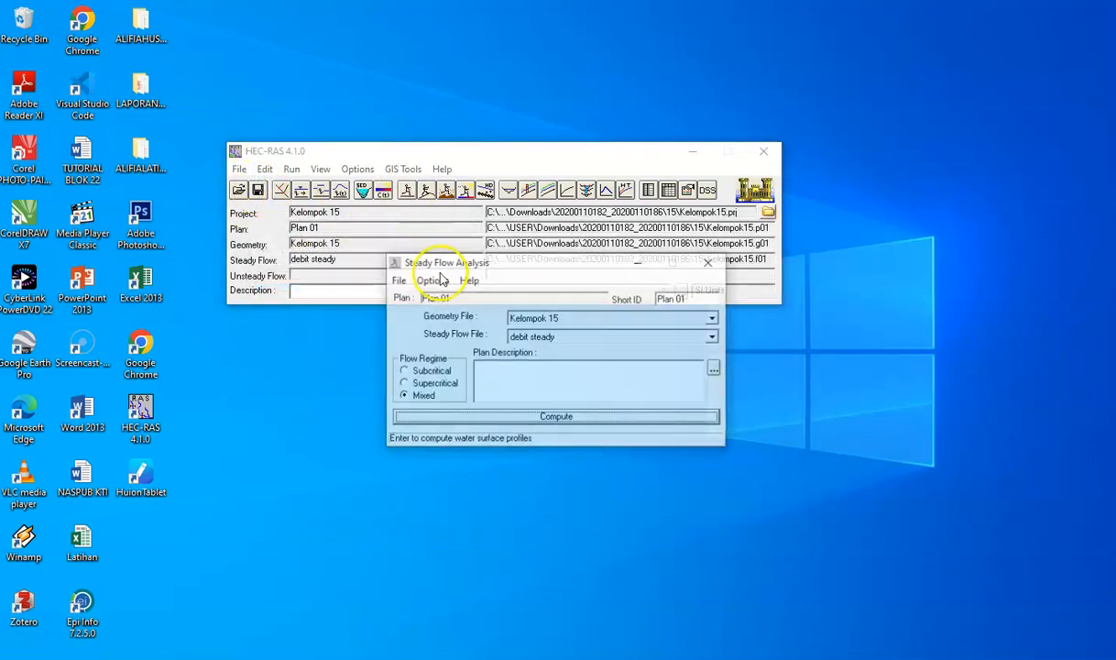
{"action": "left_click", "coordinate": [545, 417]}
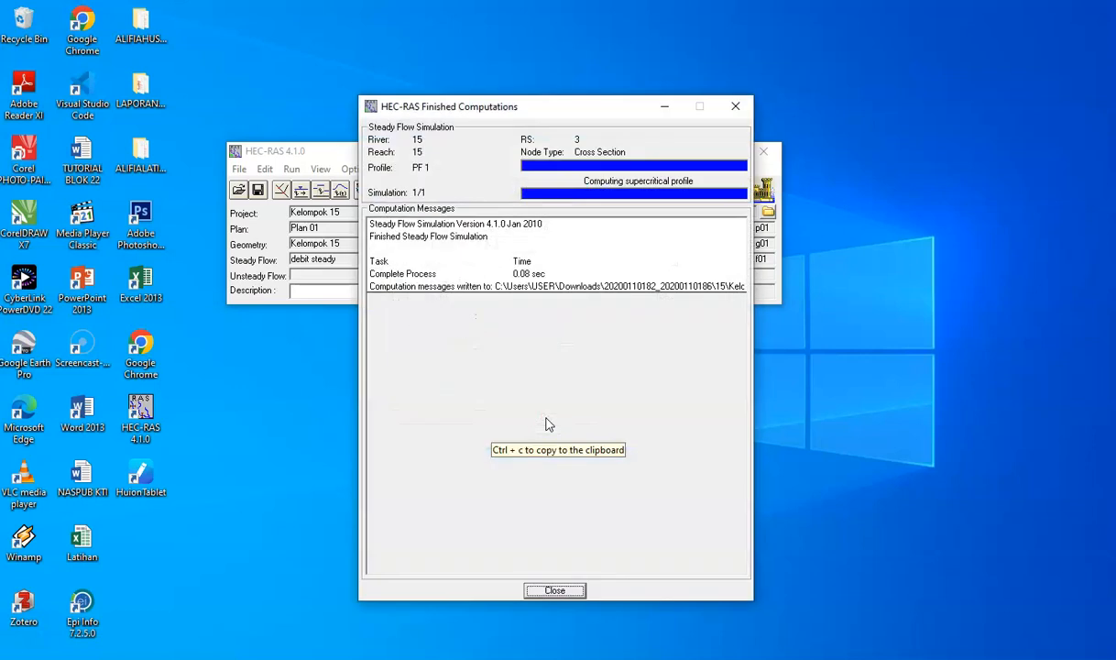
{"action": "left_click", "coordinate": [553, 589]}
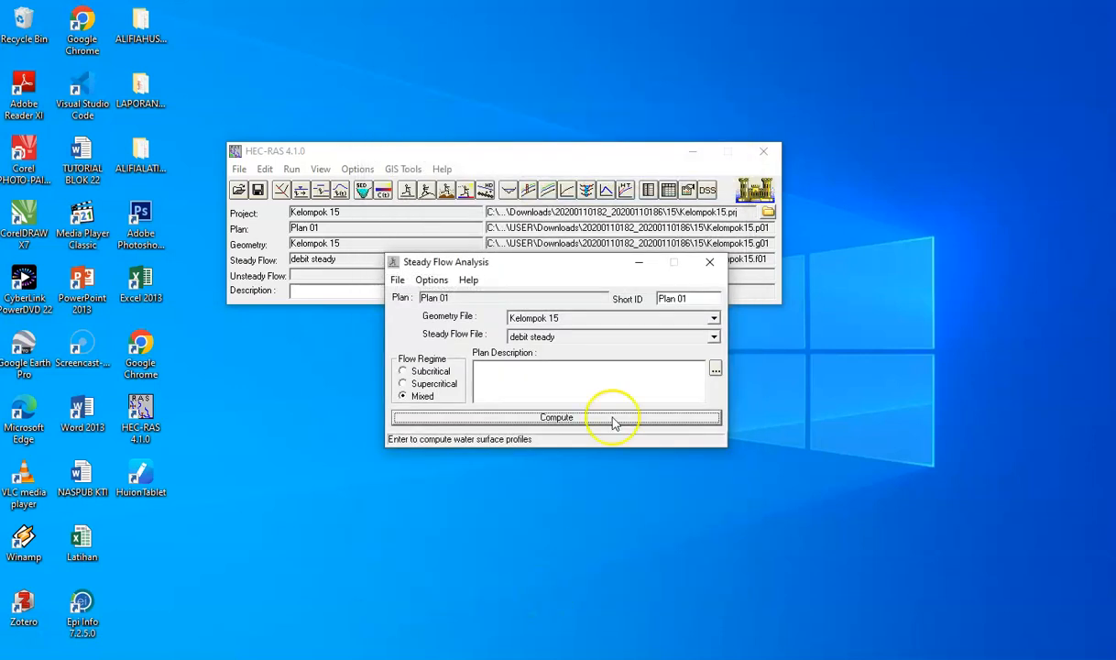
{"action": "left_click", "coordinate": [709, 263]}
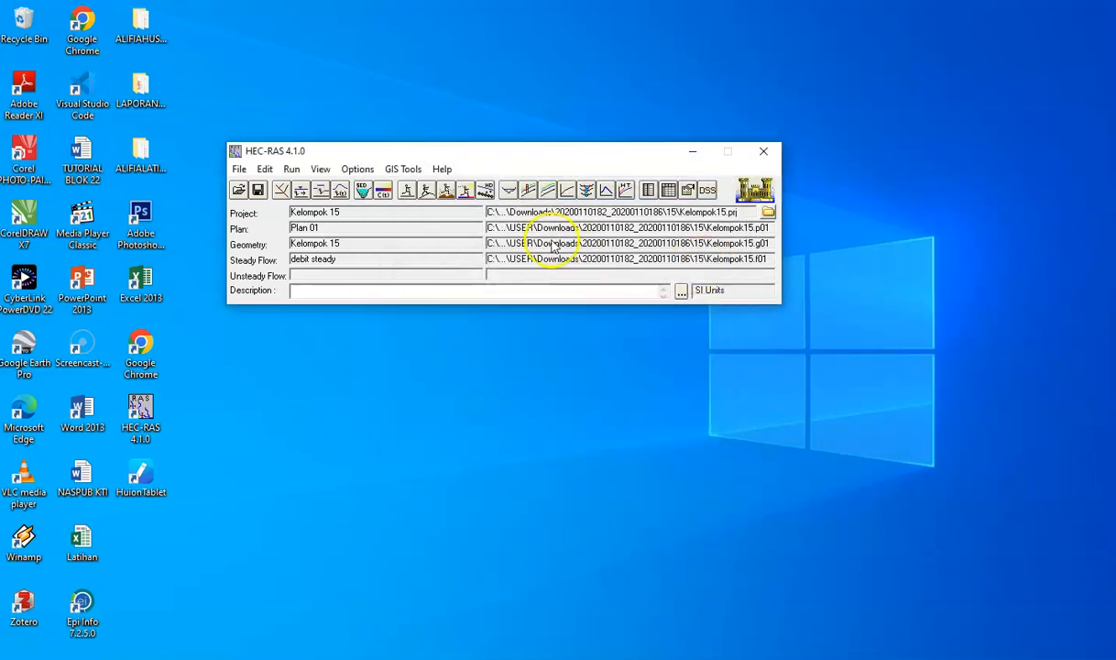
Display the cross section plot of river station 17 in a maximized window.
{"action": "left_click", "coordinate": [508, 190]}
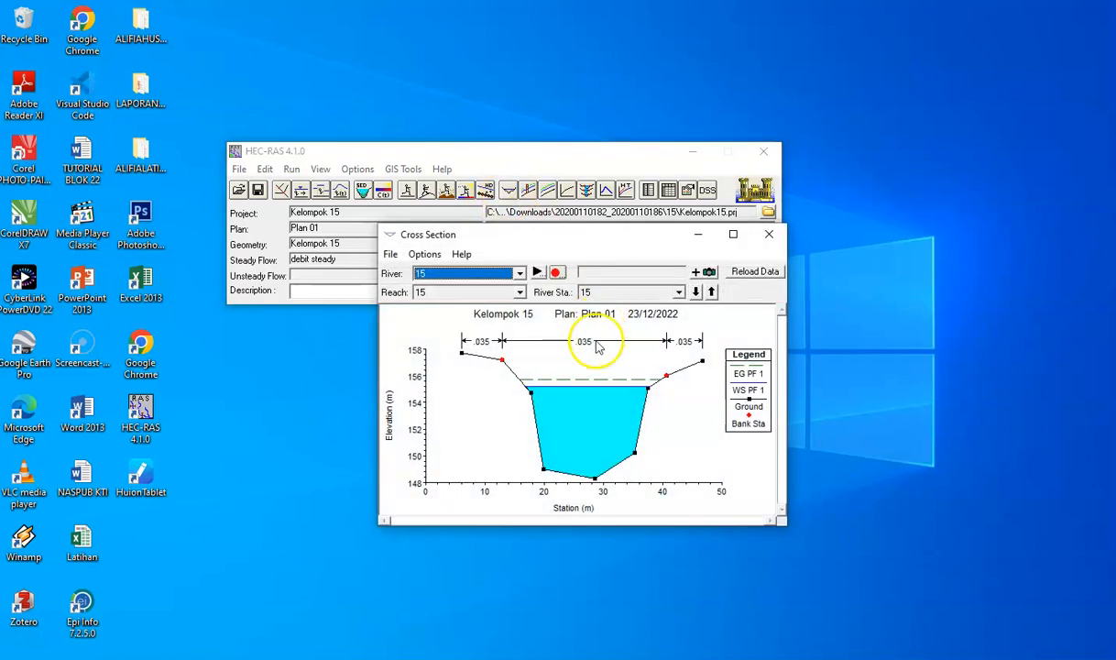
{"action": "left_click", "coordinate": [733, 233]}
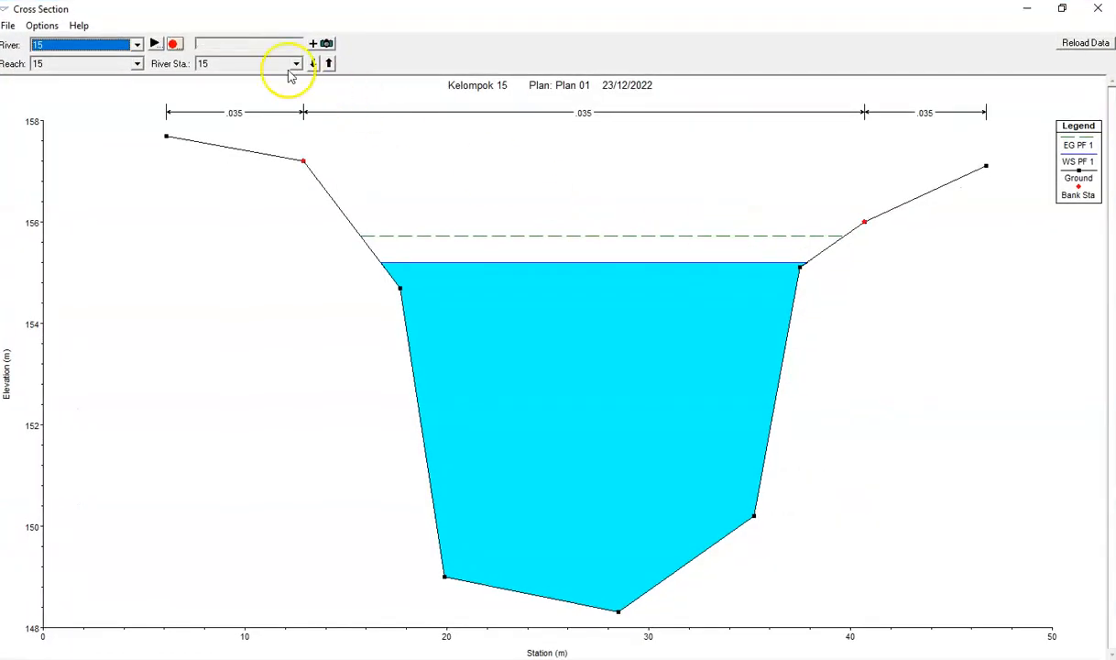
{"action": "left_click_drag", "start_coordinate": [299, 110], "coordinate": [299, 77]}
{"action": "left_click", "coordinate": [256, 79]}
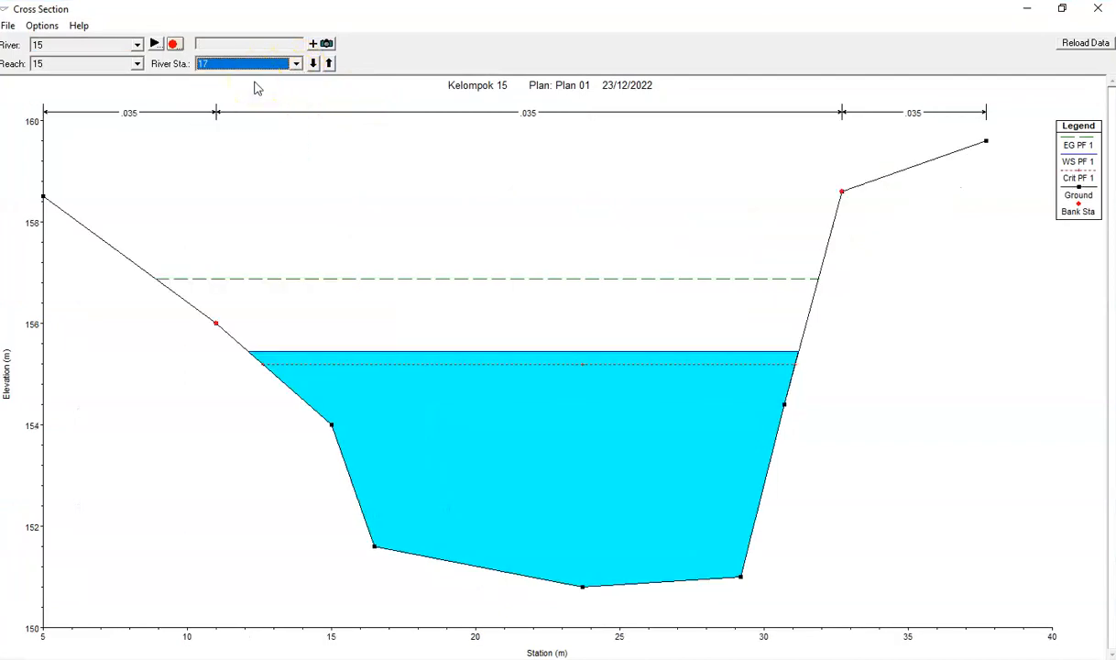
Examine the computed water level against the banks at each river station from 17 downstream to 2, and close the cross section plot.
{"action": "key", "text": "Down"}
{"action": "key", "text": "Down"}
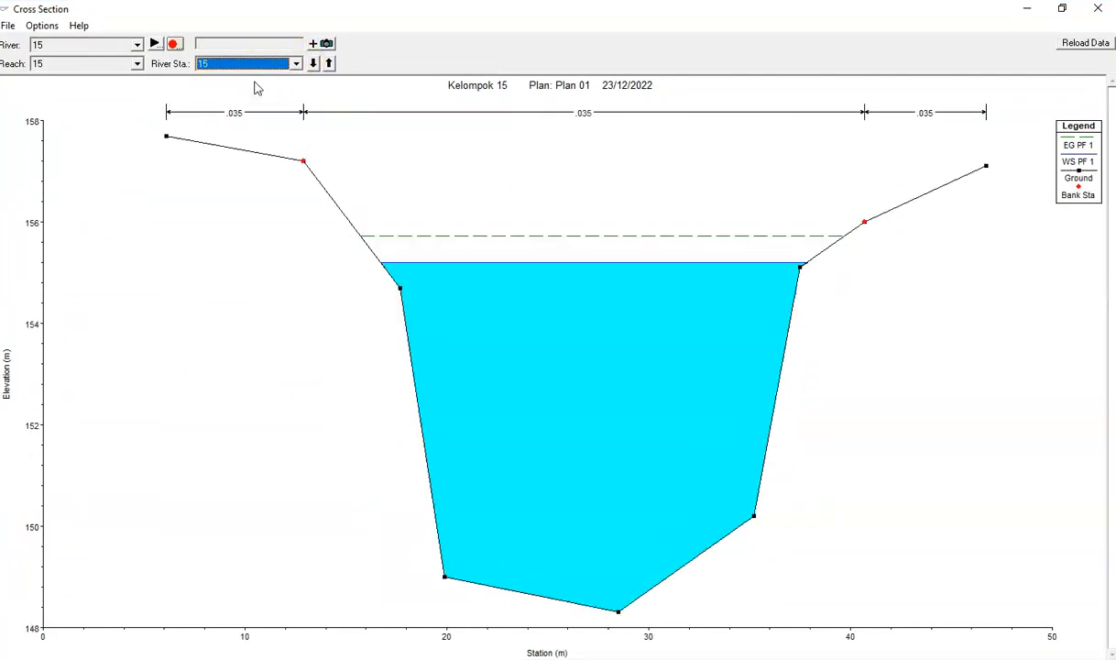
{"action": "key", "text": "Down"}
{"action": "key", "text": "Down"}
{"action": "key", "text": "Down"}
{"action": "key", "text": "Down"}
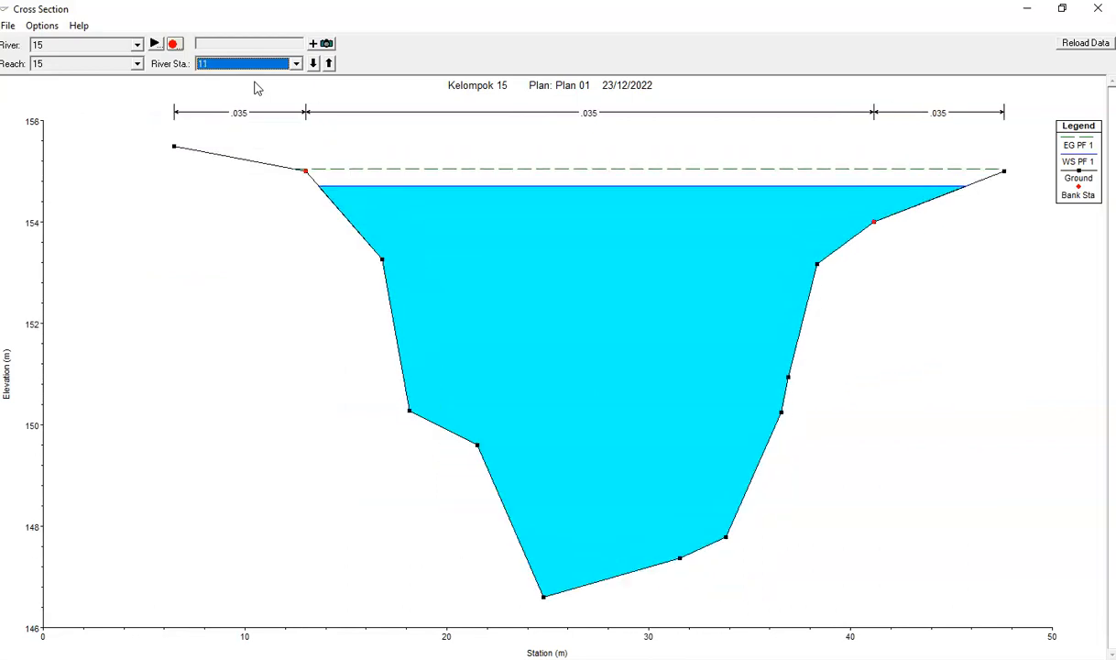
{"action": "key", "text": "Down"}
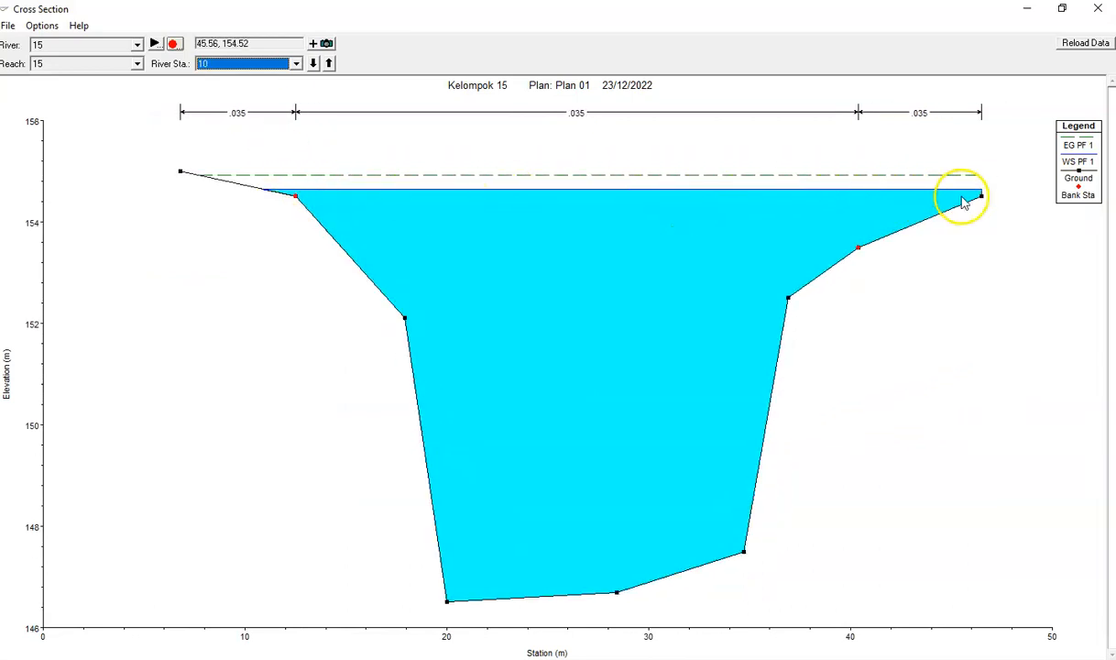
{"action": "key", "text": "Down"}
{"action": "key", "text": "Down"}
{"action": "key", "text": "Down"}
{"action": "key", "text": "Down"}
{"action": "key", "text": "Down"}
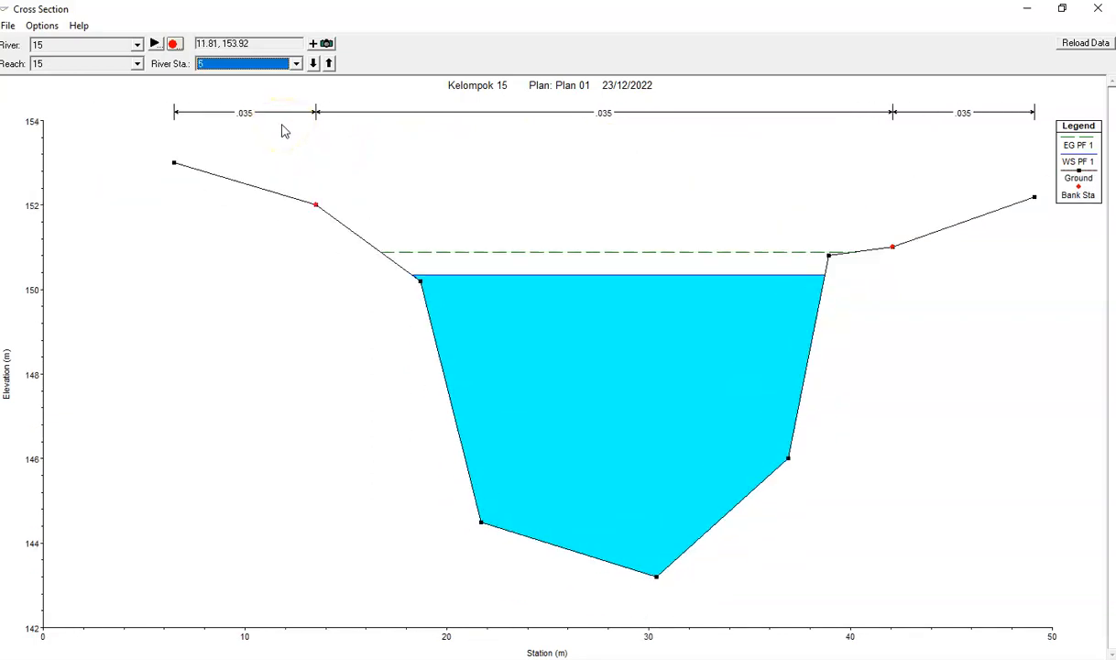
{"action": "key", "text": "Down"}
{"action": "key", "text": "Down"}
{"action": "key", "text": "Down"}
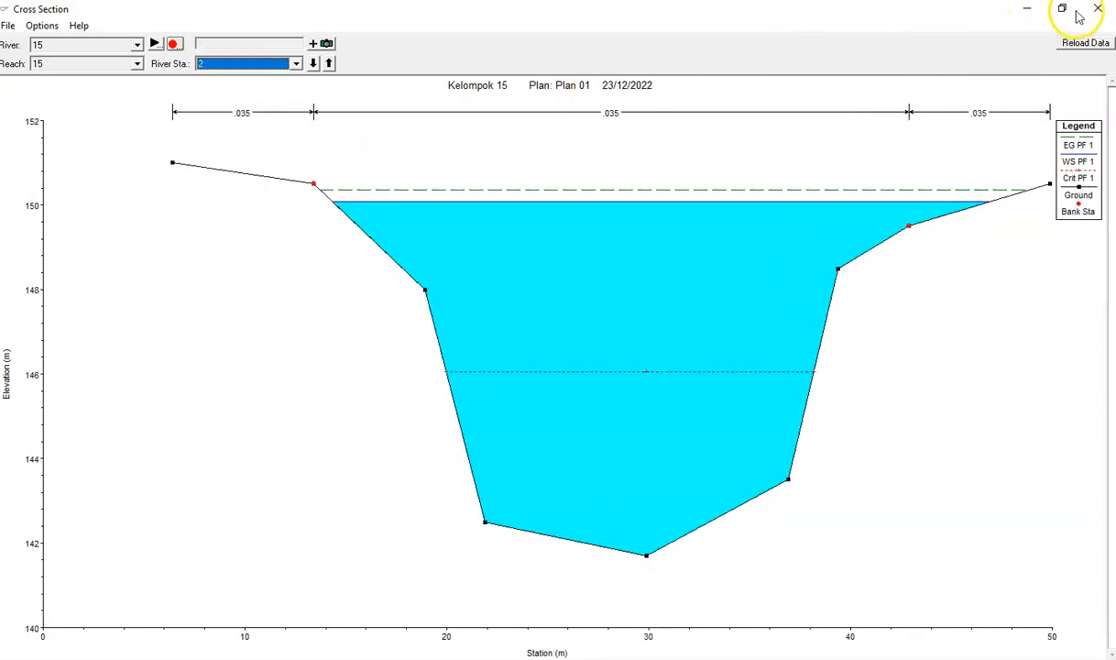
{"action": "left_click", "coordinate": [1098, 8]}
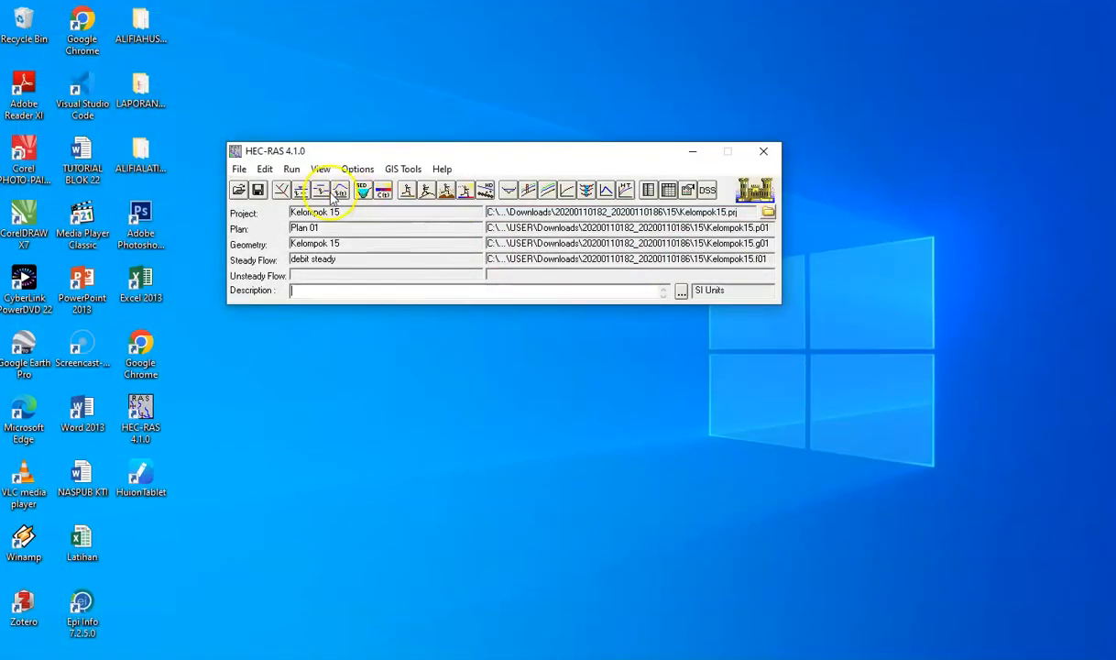
Set the PF 1 steady flow at river station 17 to 400 m3/s, apply it and save the project.
{"action": "left_click", "coordinate": [264, 168]}
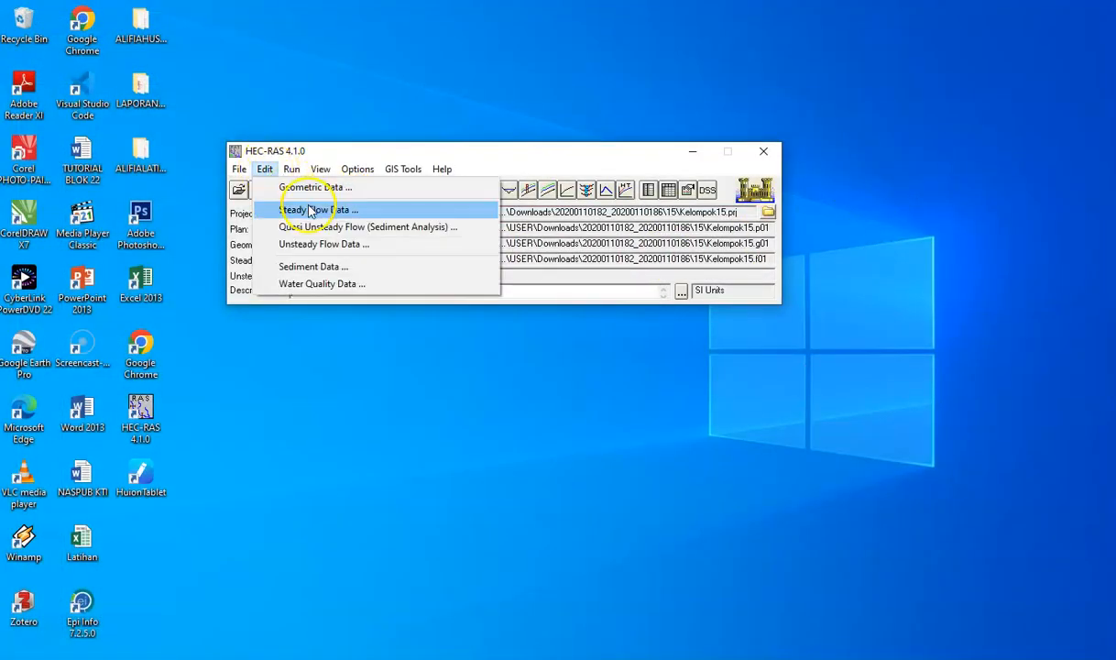
{"action": "left_click", "coordinate": [312, 210]}
{"action": "left_click", "coordinate": [472, 369]}
{"action": "type", "text": "350"}
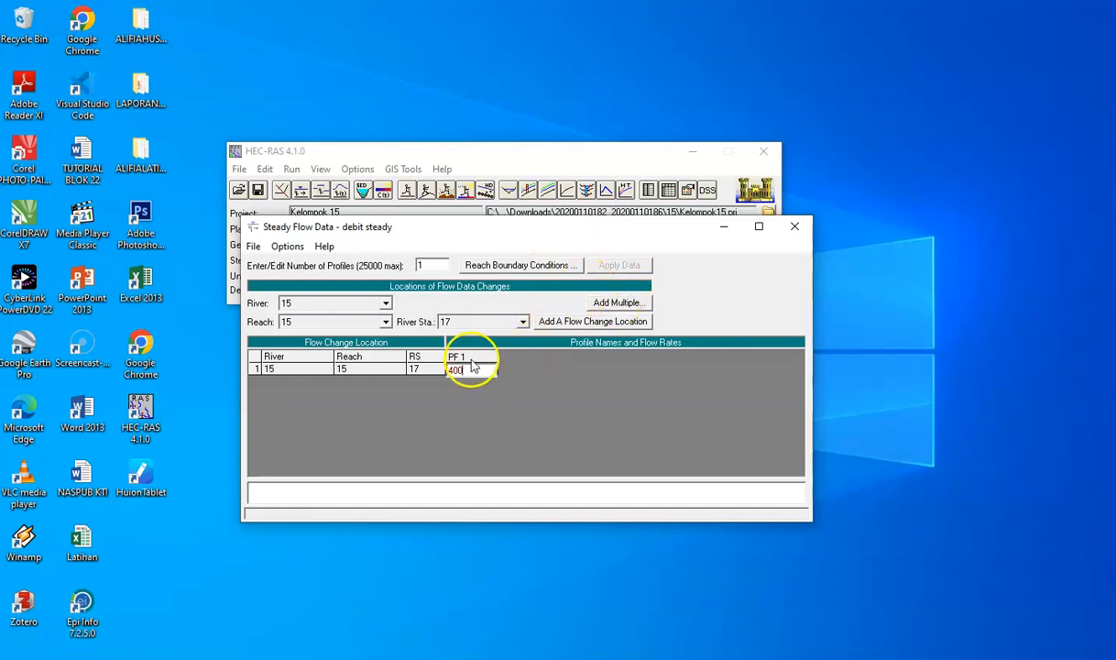
{"action": "left_click", "coordinate": [620, 264]}
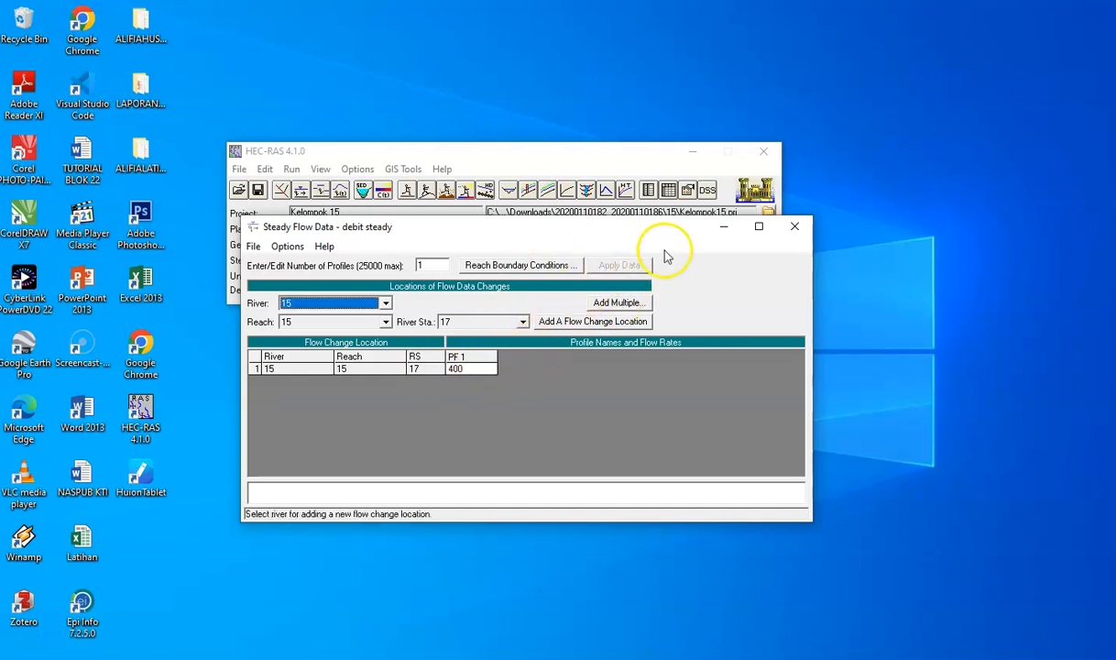
{"action": "left_click", "coordinate": [796, 227]}
{"action": "left_click", "coordinate": [257, 189]}
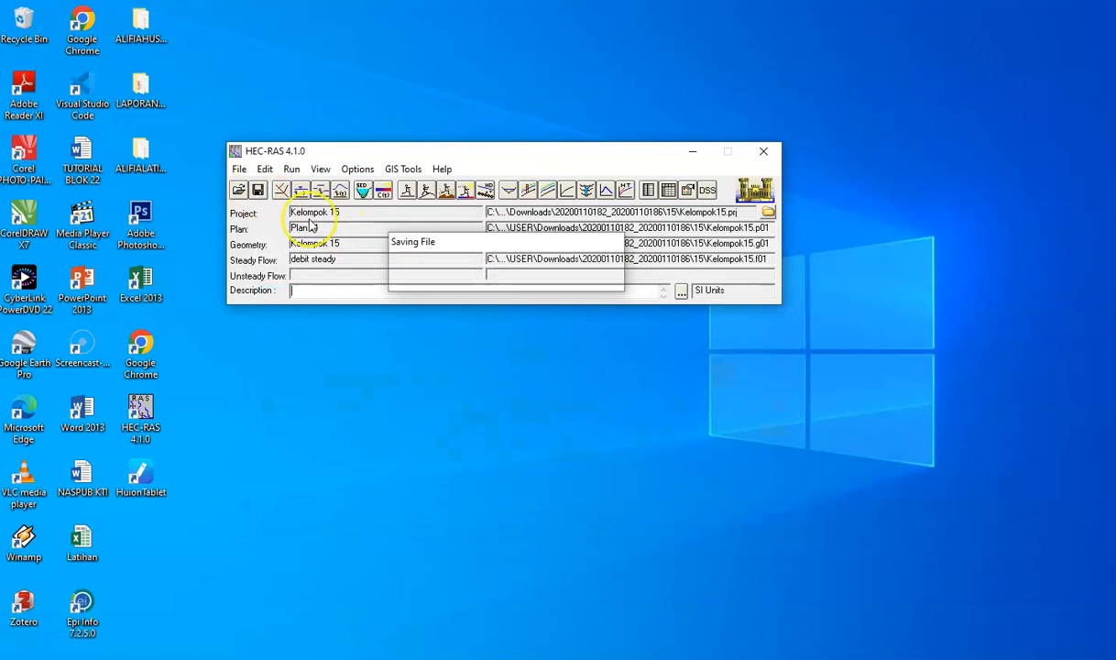
Rerun the steady flow simulation for Plan 01 with the 400 m3/s discharge and close the analysis windows.
{"action": "left_click", "coordinate": [406, 190]}
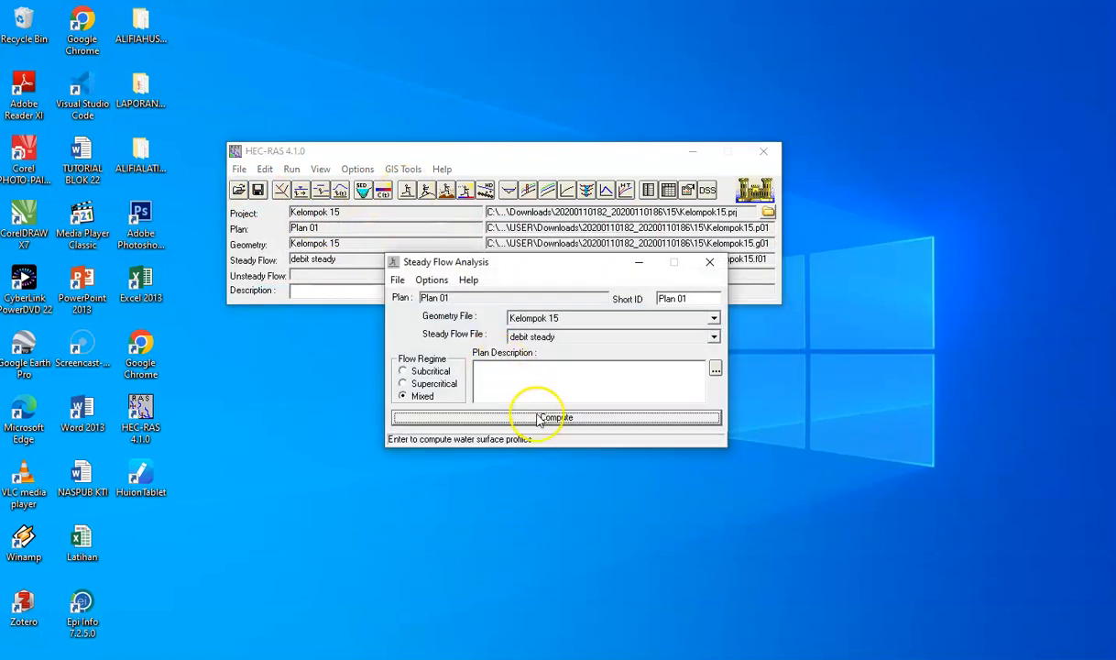
{"action": "left_click", "coordinate": [539, 418]}
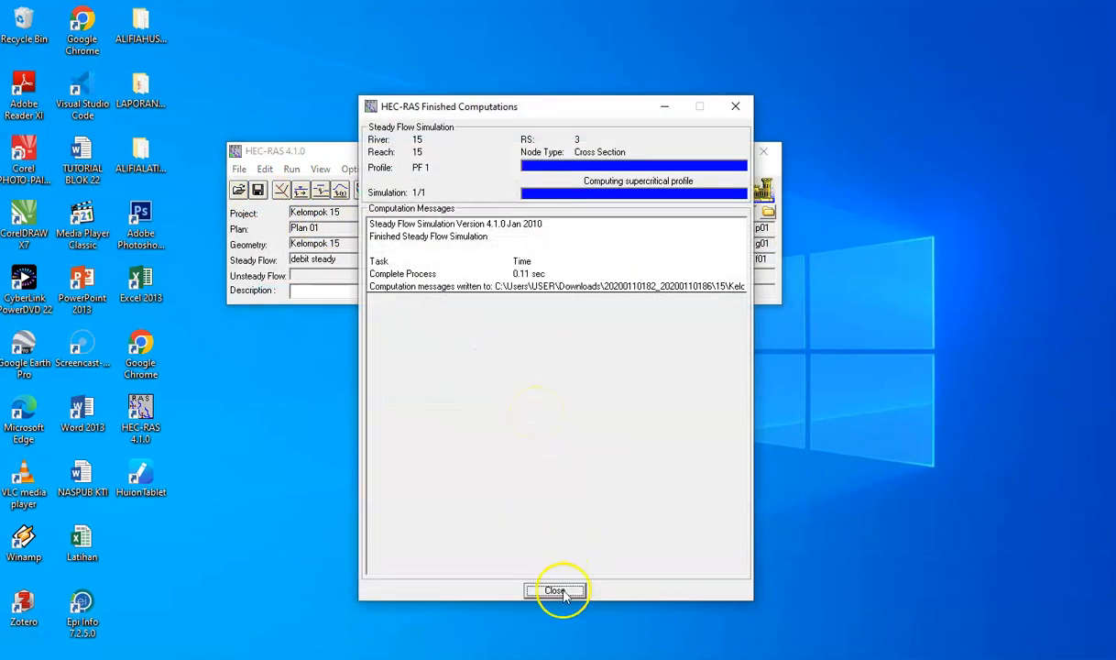
{"action": "left_click", "coordinate": [561, 590]}
{"action": "left_click", "coordinate": [709, 262]}
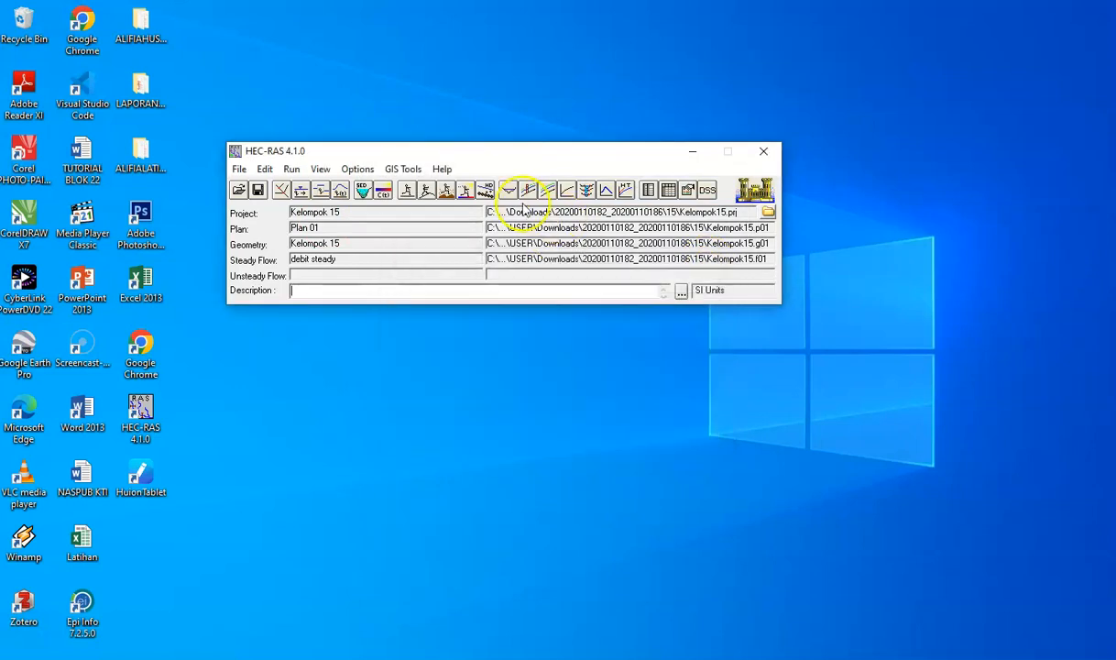
Examine the 400 m3/s water level in the maximized cross section plot from river station 2 upstream to 10, and close the plot.
{"action": "left_click", "coordinate": [508, 190]}
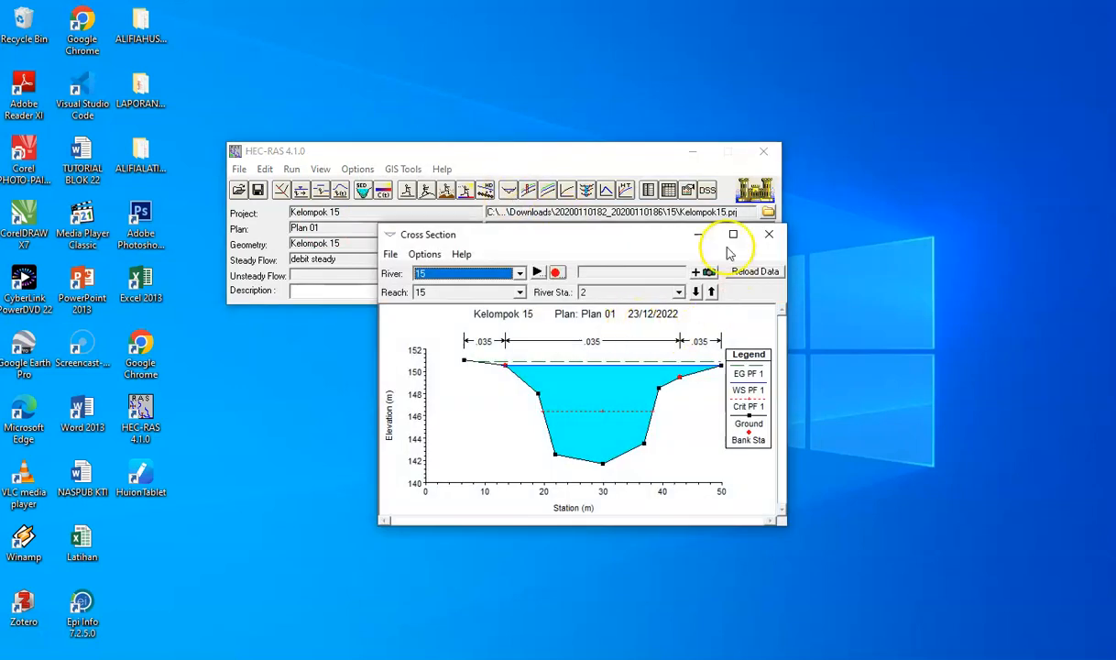
{"action": "left_click", "coordinate": [732, 235]}
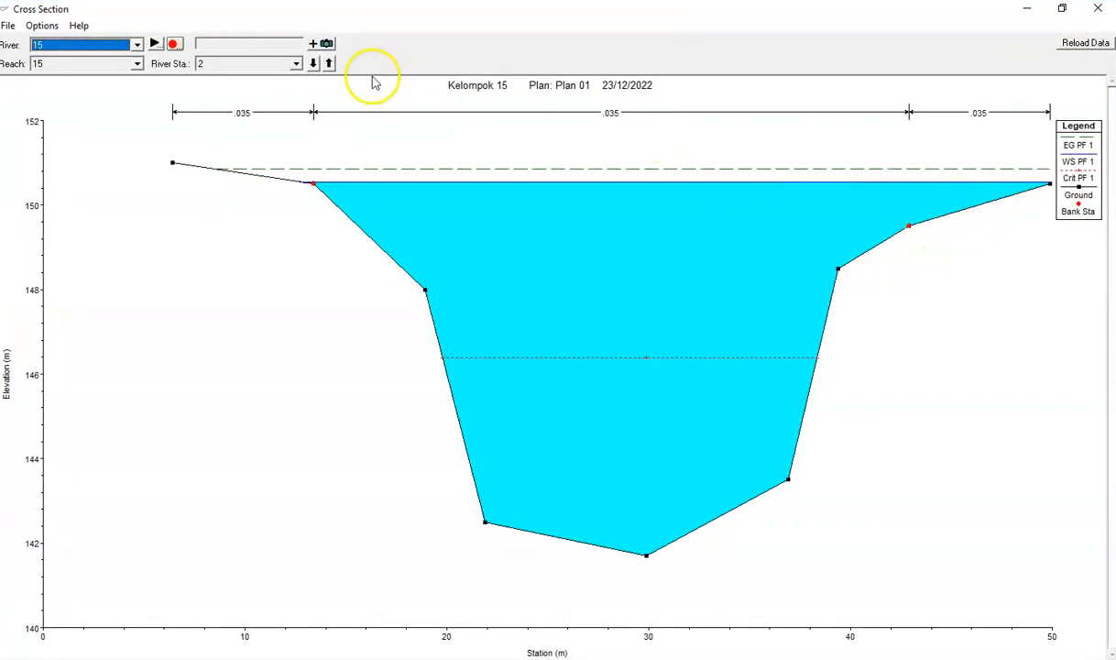
{"action": "left_click", "coordinate": [329, 63]}
{"action": "left_click", "coordinate": [329, 63]}
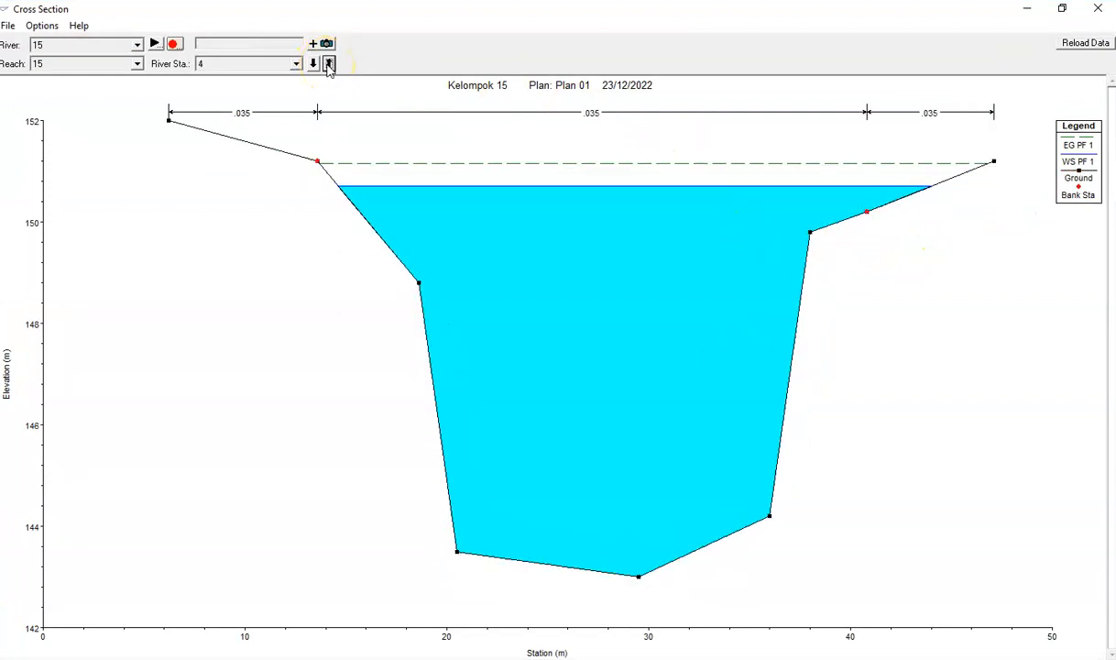
{"action": "left_click", "coordinate": [329, 64]}
{"action": "left_click", "coordinate": [329, 63]}
{"action": "left_click", "coordinate": [329, 63]}
{"action": "left_click", "coordinate": [329, 63]}
{"action": "left_click", "coordinate": [329, 63]}
{"action": "left_click", "coordinate": [329, 63]}
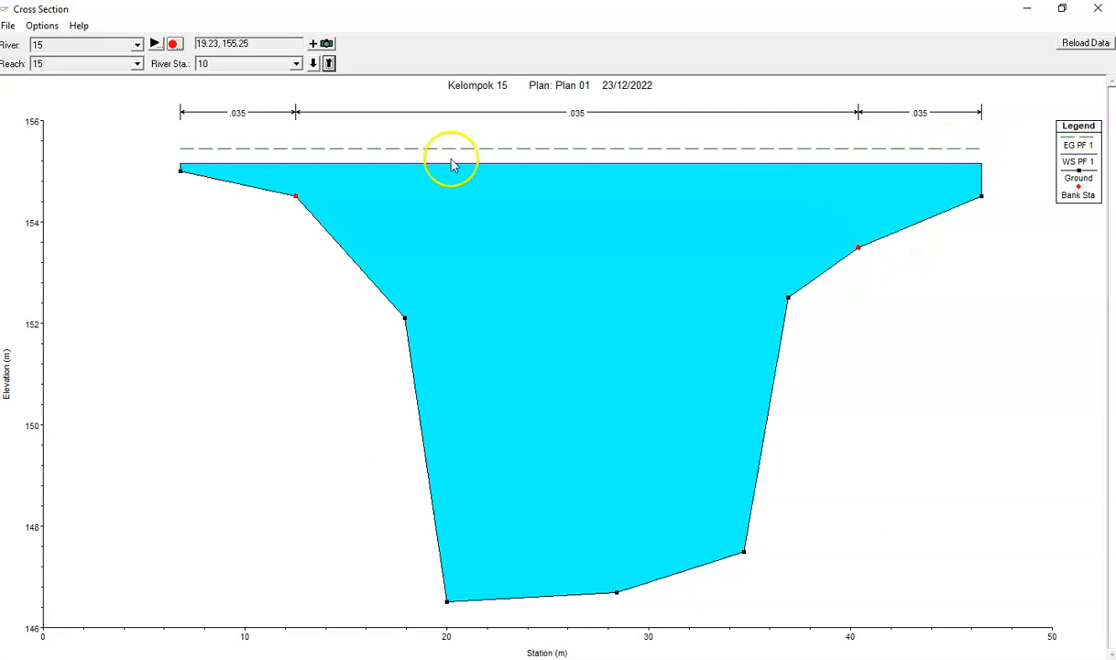
{"action": "left_click", "coordinate": [1101, 9]}
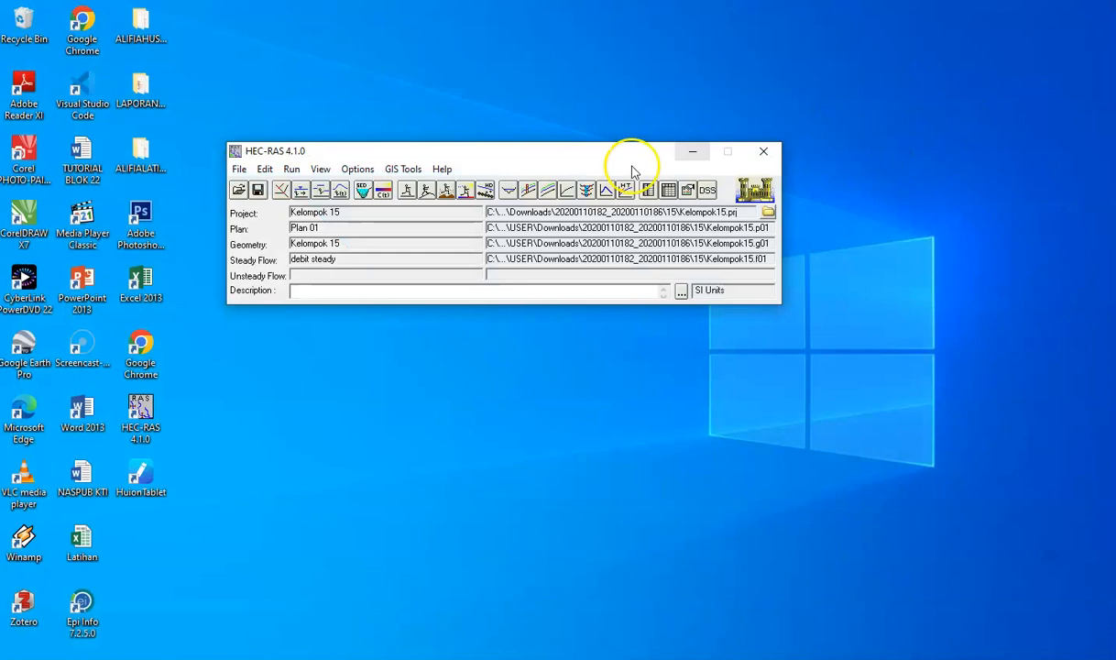
Open the Kelompok 15 geometry's cross section data in the maximized Graphic XS Editor and display river station 10.
{"action": "left_click", "coordinate": [281, 190]}
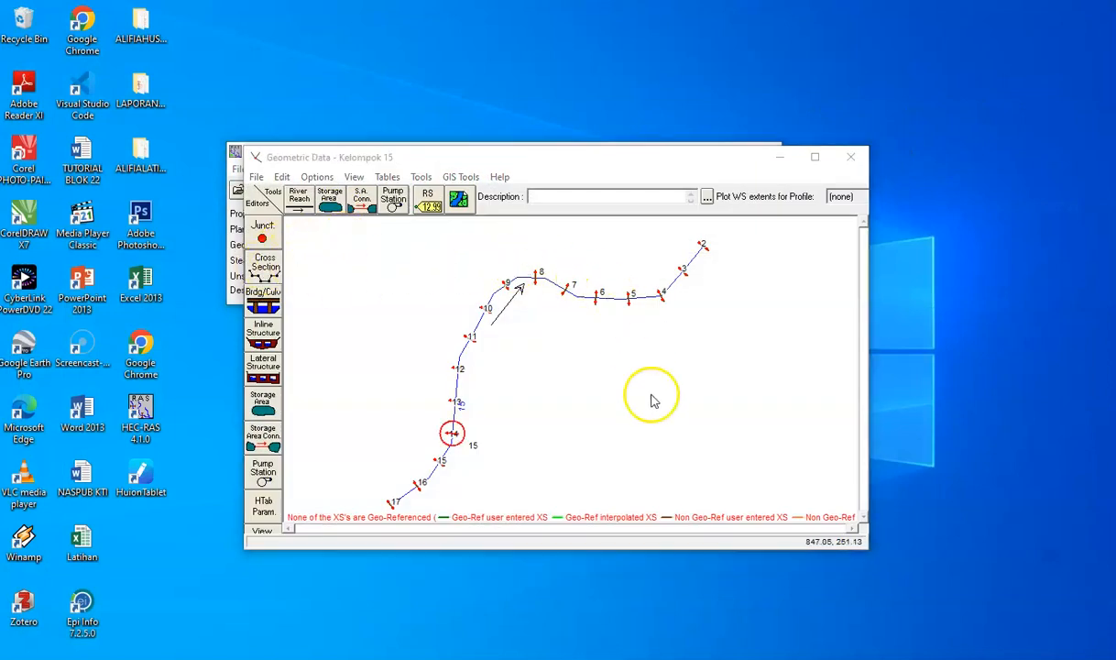
{"action": "mouse_move", "coordinate": [701, 658]}
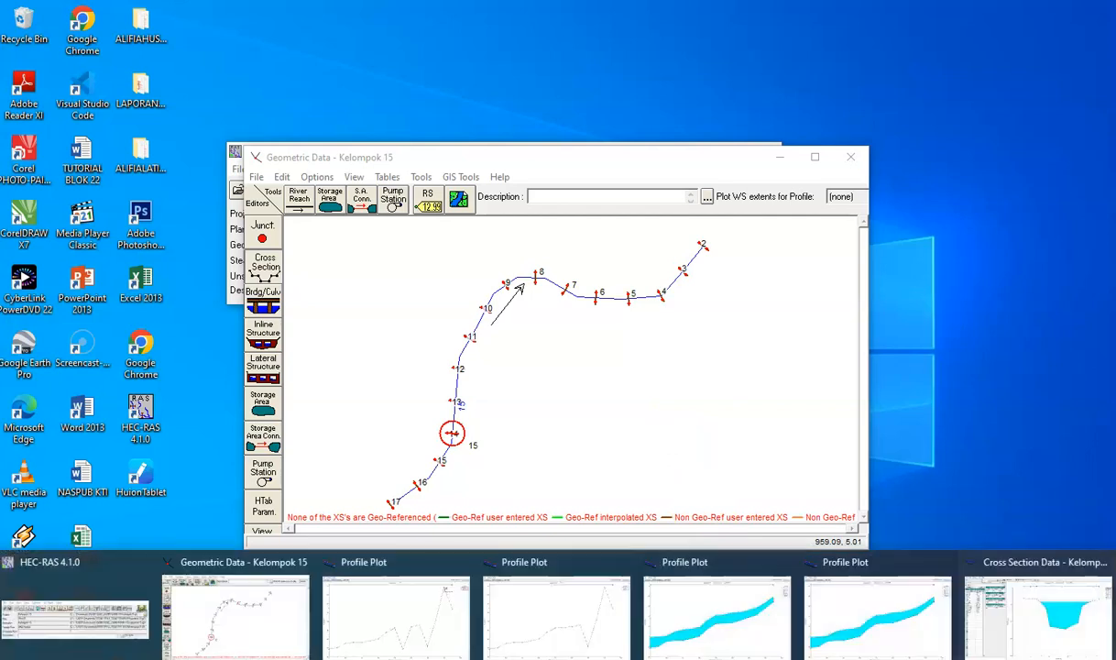
{"action": "left_click", "coordinate": [1046, 615]}
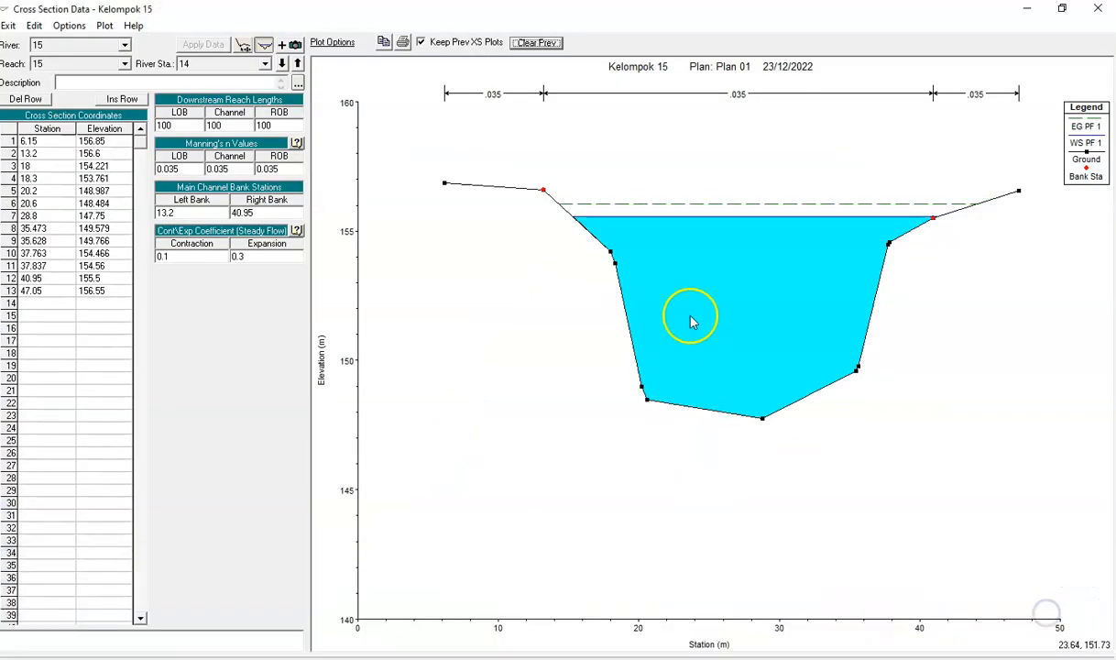
{"action": "left_click", "coordinate": [244, 47]}
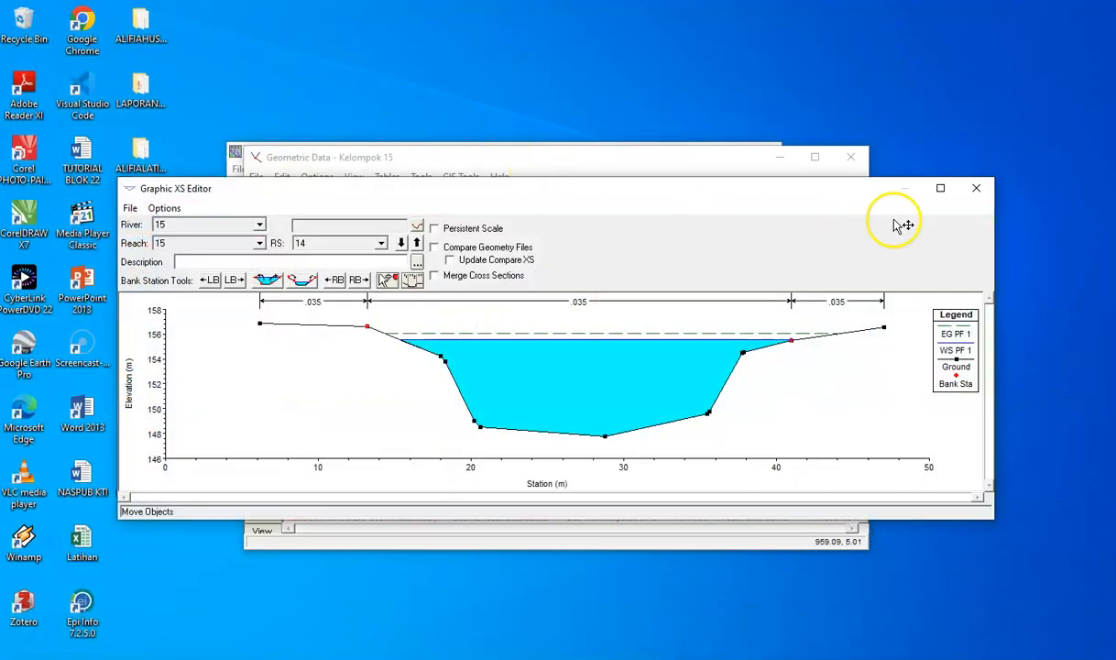
{"action": "left_click", "coordinate": [943, 189]}
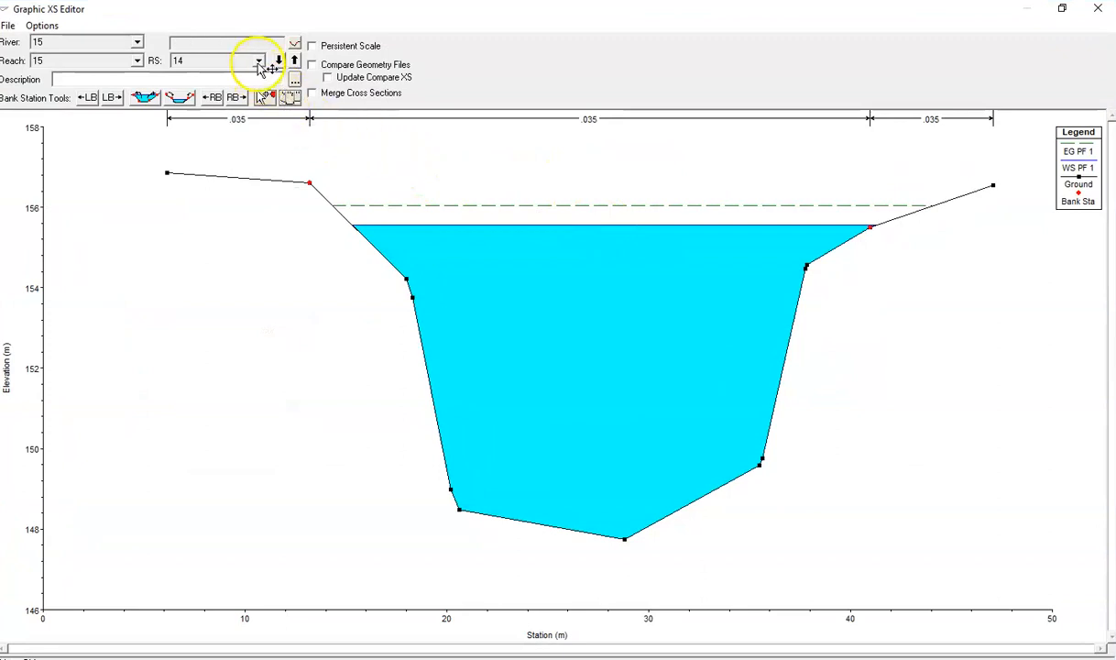
{"action": "left_click", "coordinate": [259, 60]}
{"action": "left_click", "coordinate": [196, 110]}
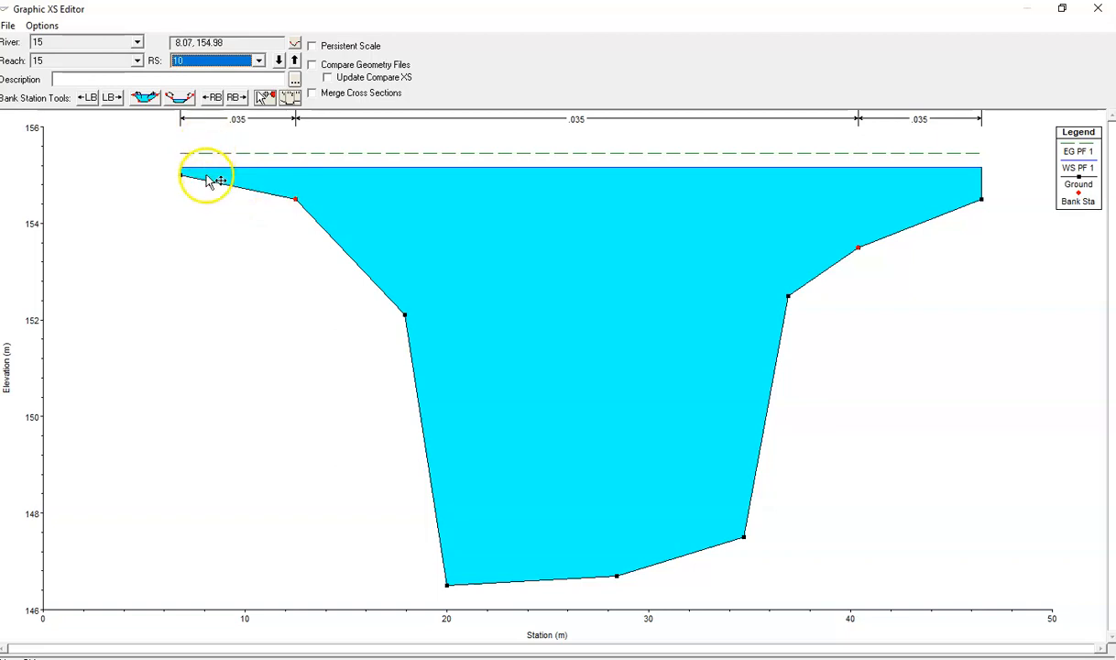
Add four station/elevation points along the left overbank of river station 10, between stations of about 8 and 11 m.
{"action": "right_click", "coordinate": [190, 239]}
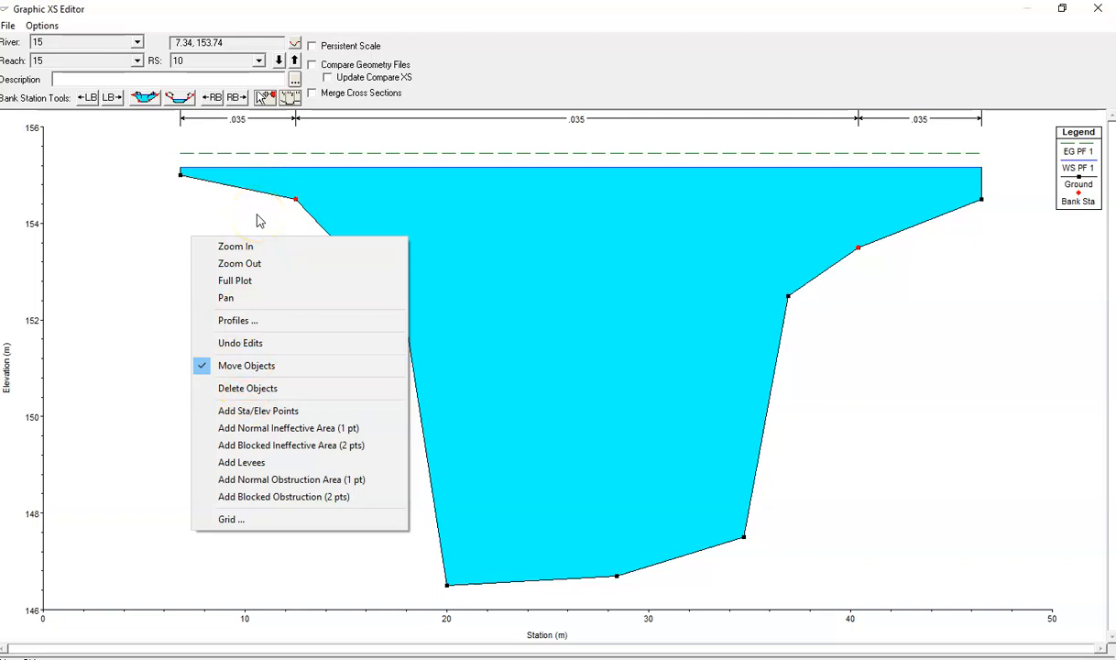
{"action": "left_click", "coordinate": [246, 411]}
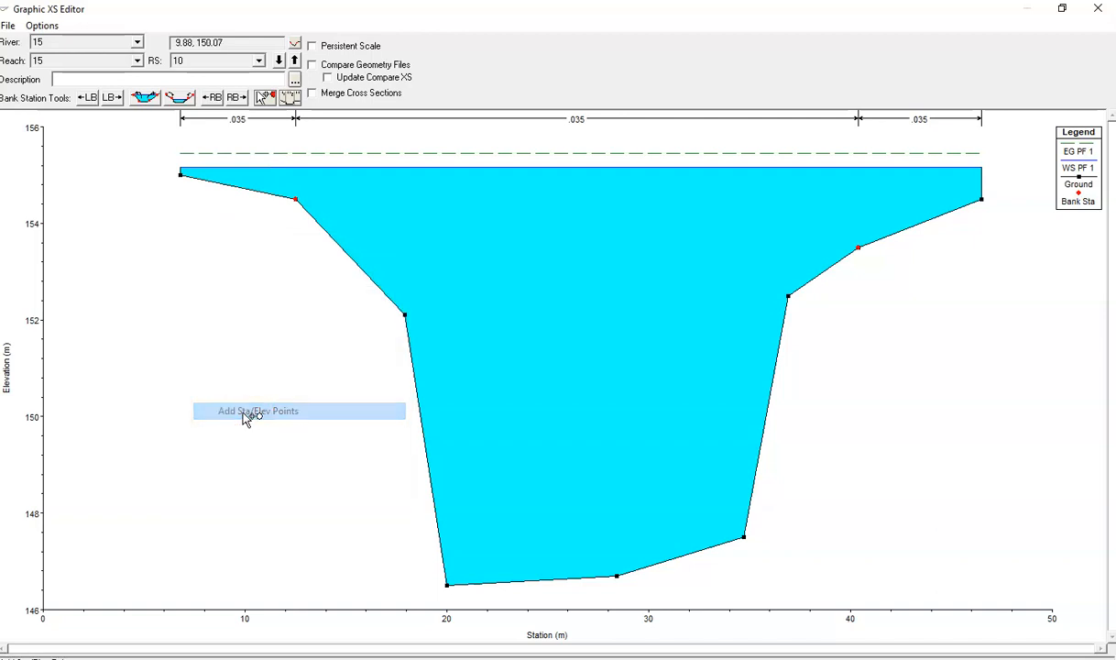
{"action": "left_click", "coordinate": [221, 184]}
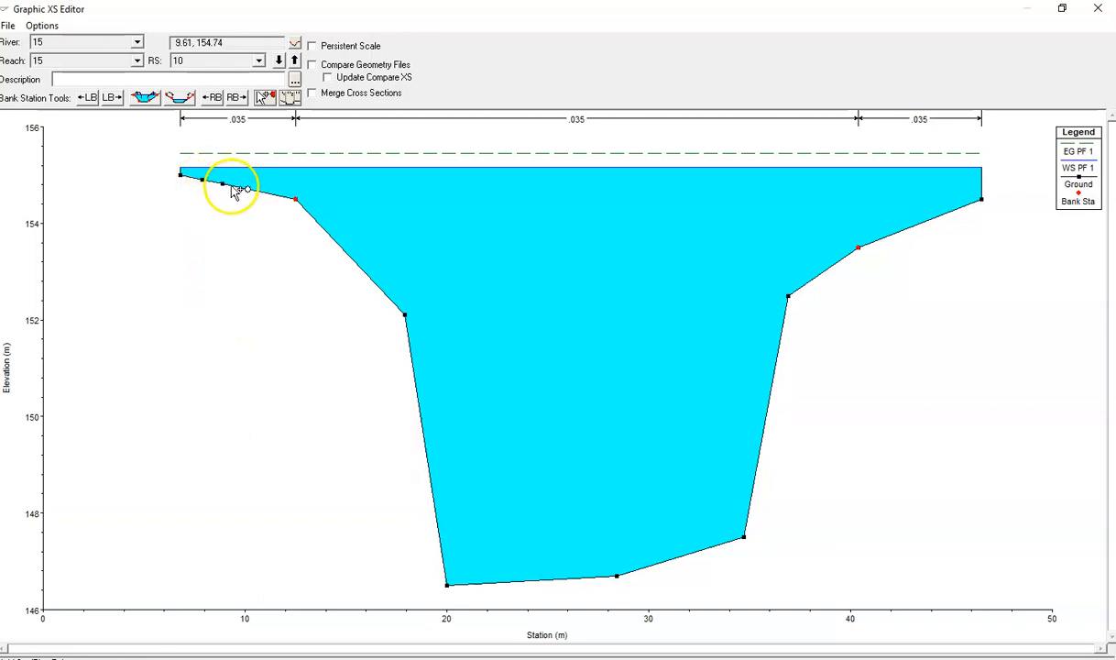
{"action": "left_click", "coordinate": [242, 189]}
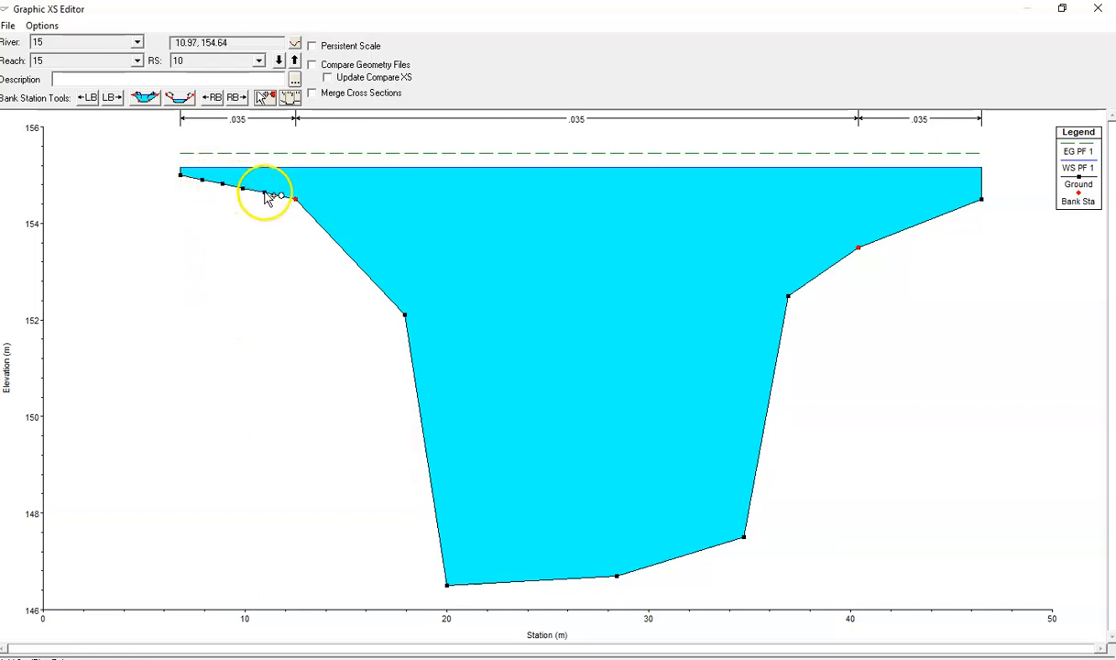
Move the middle two added points on the left overbank up to about 155.7 m elevation to form a raised embankment.
{"action": "right_click", "coordinate": [241, 303]}
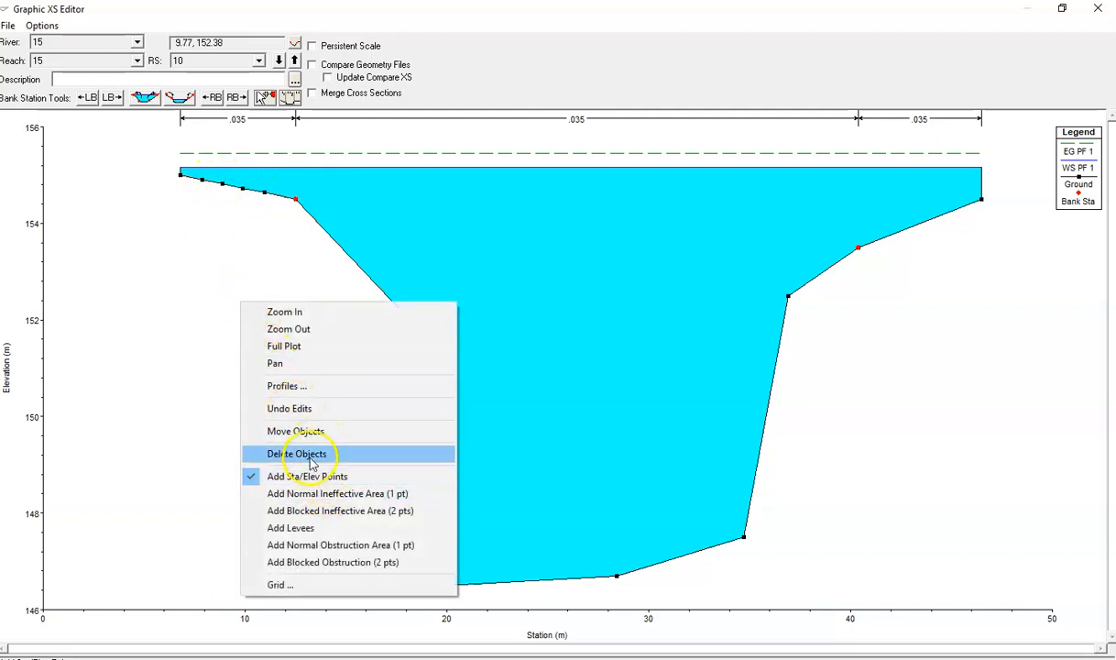
{"action": "left_click", "coordinate": [293, 432]}
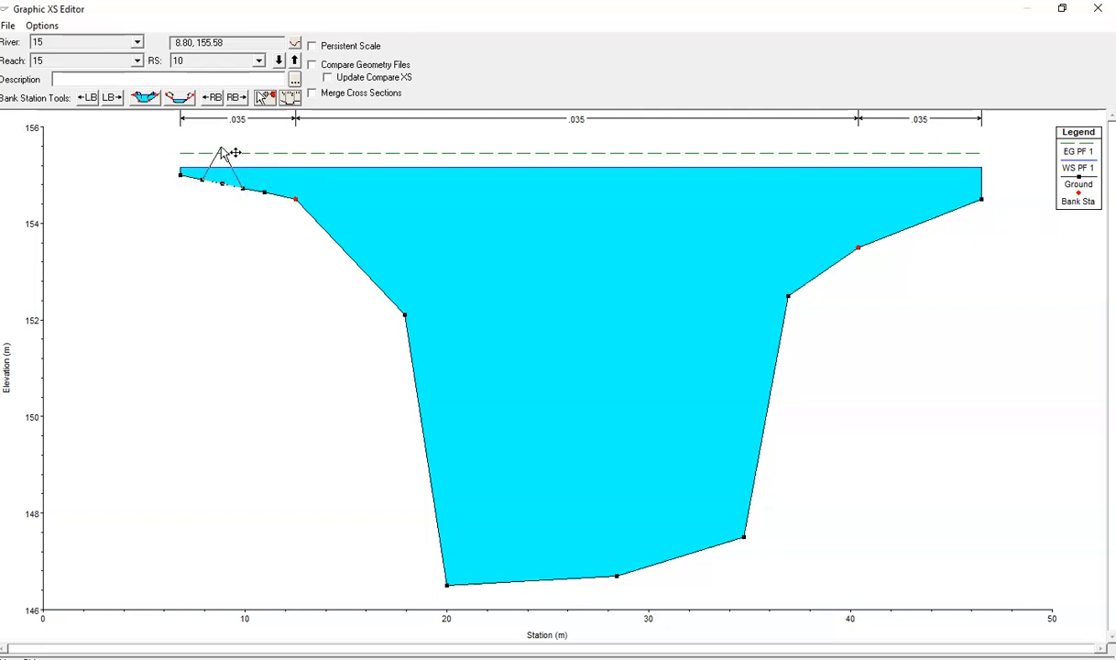
{"action": "left_click", "coordinate": [242, 187]}
{"action": "left_click_drag", "start_coordinate": [243, 189], "coordinate": [247, 140]}
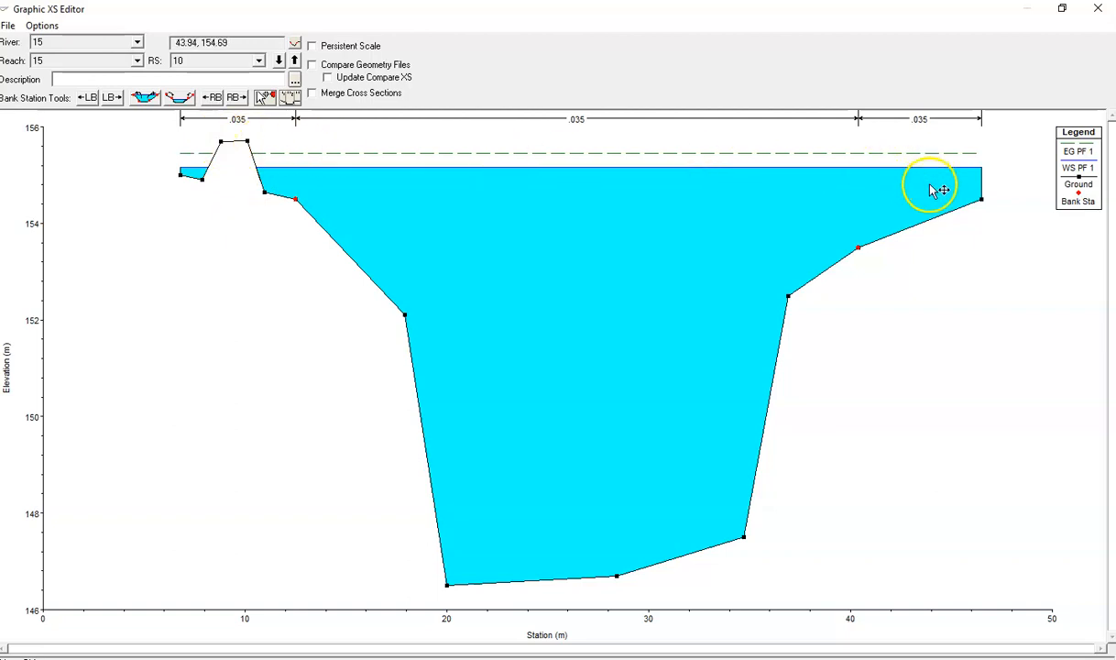
Add four station/elevation points along the right overbank of river station 10, between stations of about 42 and 45 m.
{"action": "right_click", "coordinate": [913, 246]}
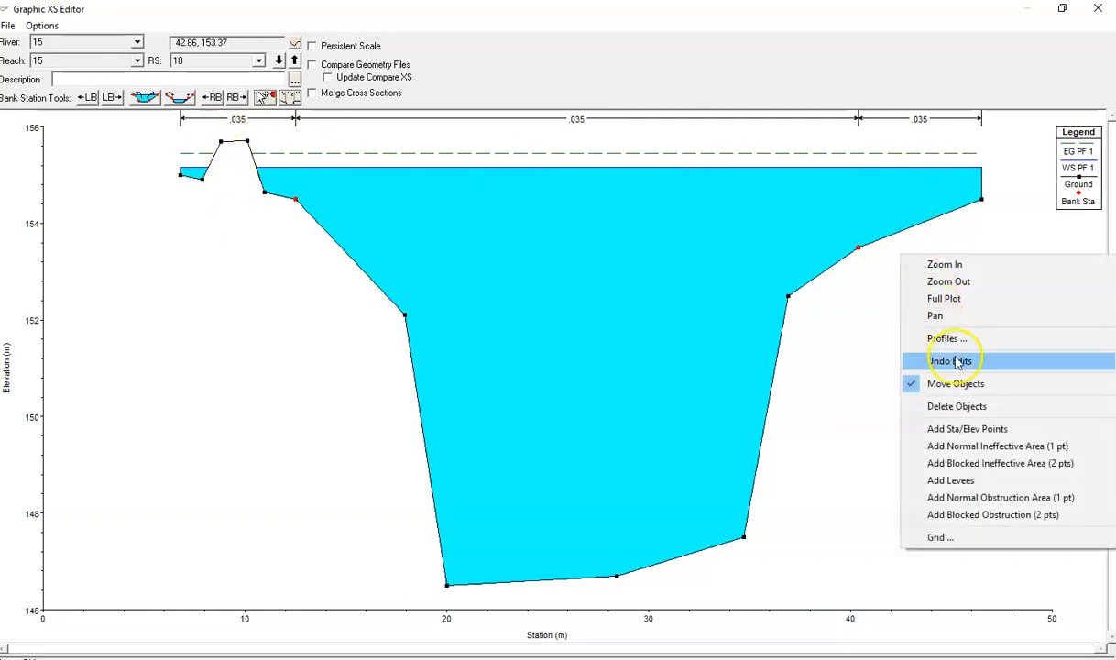
{"action": "left_click", "coordinate": [948, 431]}
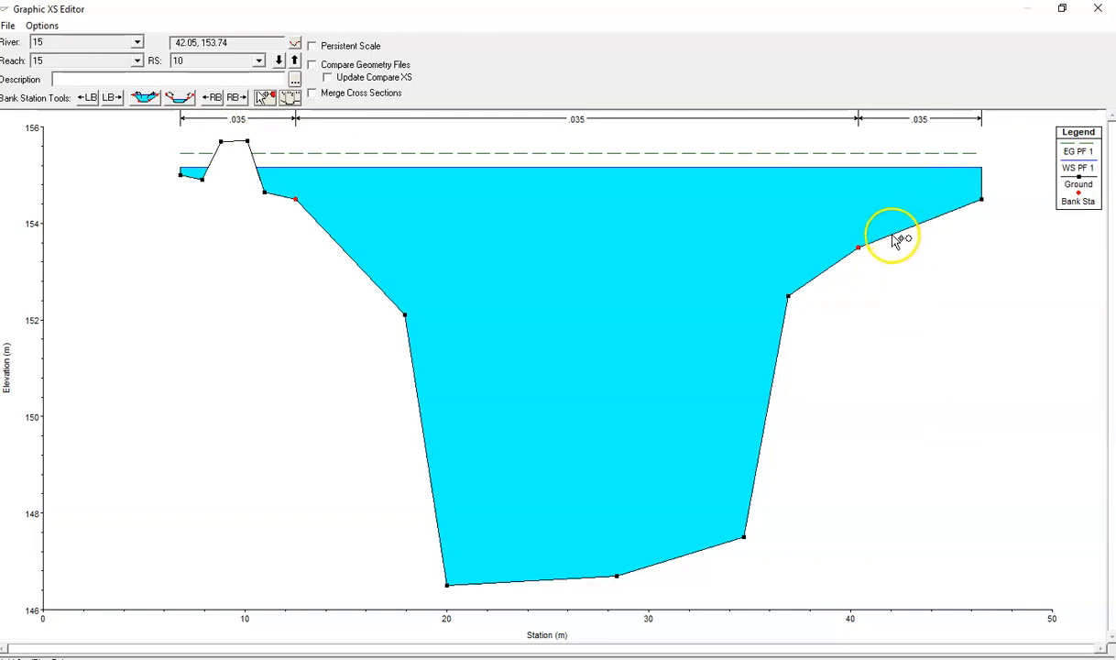
{"action": "left_click", "coordinate": [892, 236]}
{"action": "left_click", "coordinate": [914, 226]}
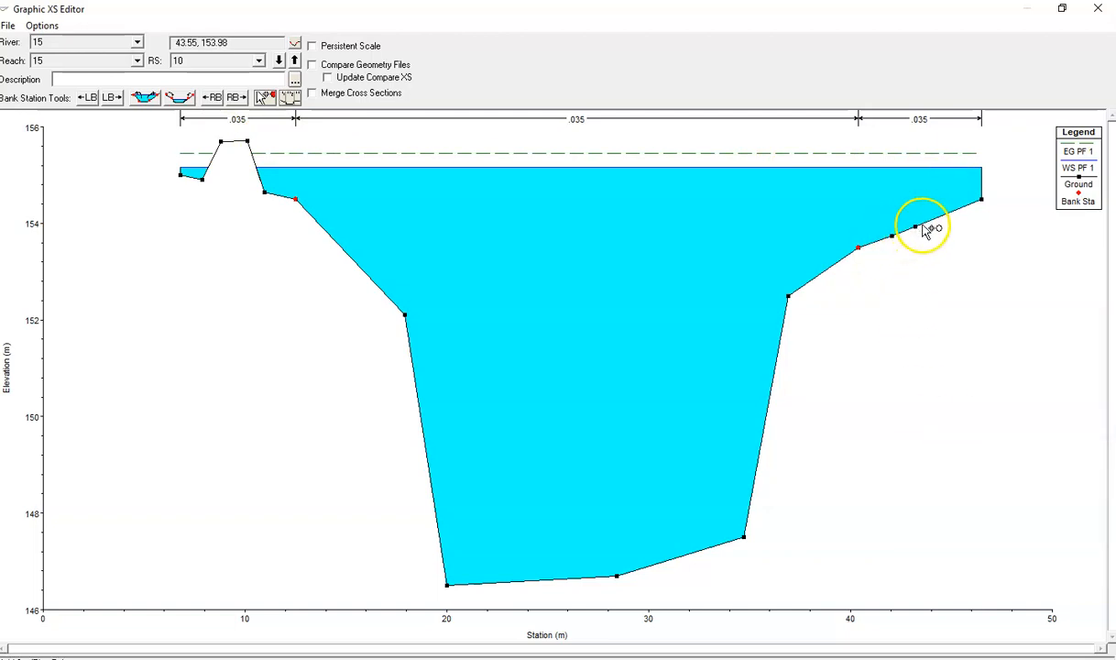
{"action": "left_click", "coordinate": [936, 218]}
{"action": "left_click", "coordinate": [956, 209]}
Move the middle two added points on the right overbank up to about 155.85 m elevation to form a raised embankment.
{"action": "right_click", "coordinate": [949, 284]}
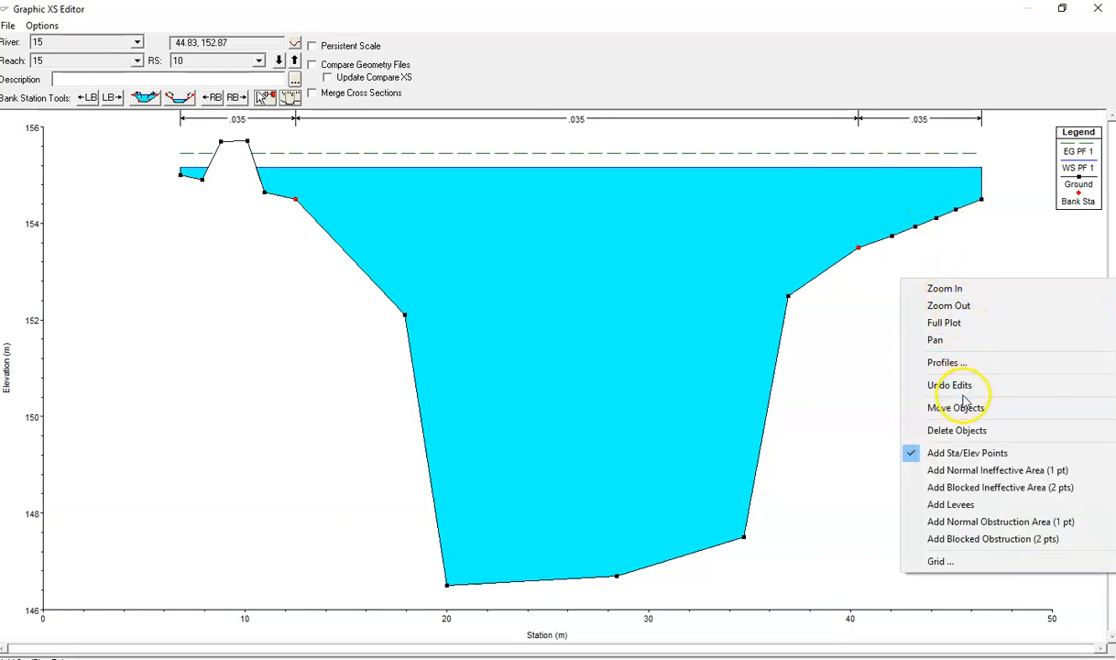
{"action": "left_click", "coordinate": [955, 408]}
{"action": "left_click_drag", "start_coordinate": [914, 226], "coordinate": [913, 135]}
{"action": "left_click_drag", "start_coordinate": [936, 220], "coordinate": [934, 136]}
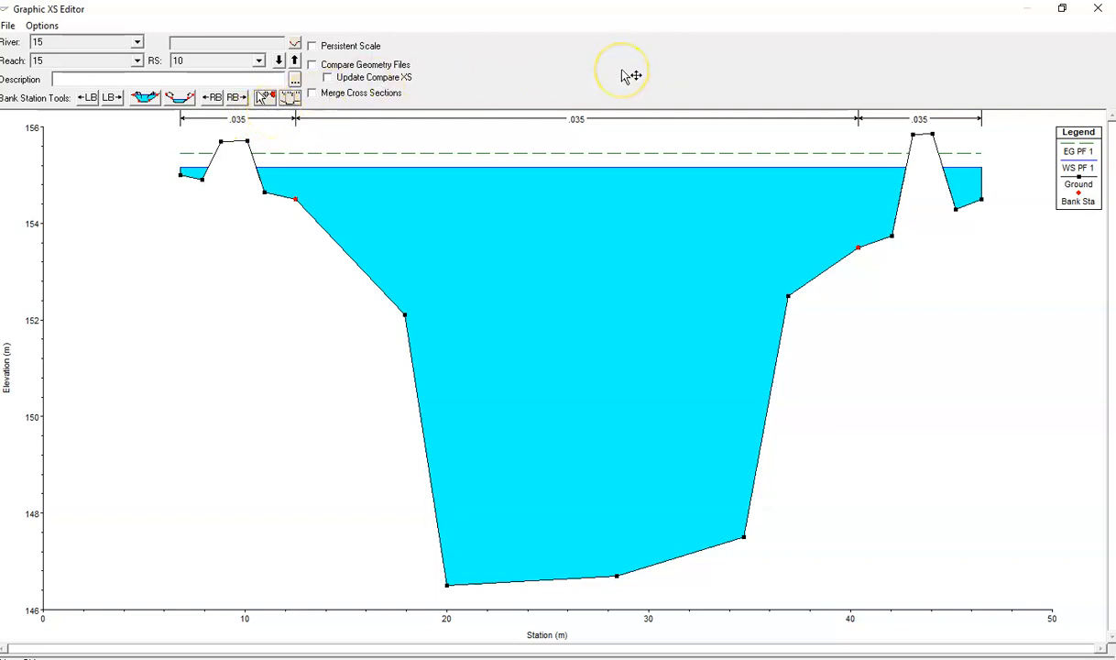
{"action": "left_click", "coordinate": [1100, 10]}
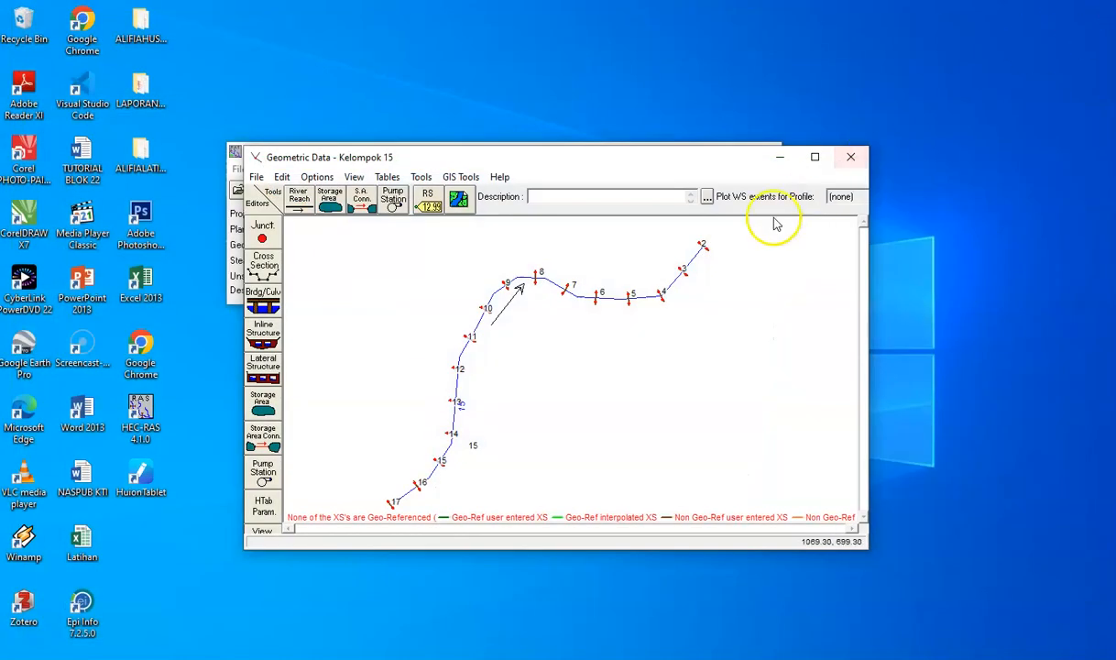
In river station 10's maximized cross section data, set the elevations at stations 8.8 and 10.12 to 156 m and apply the changes.
{"action": "left_click", "coordinate": [484, 309]}
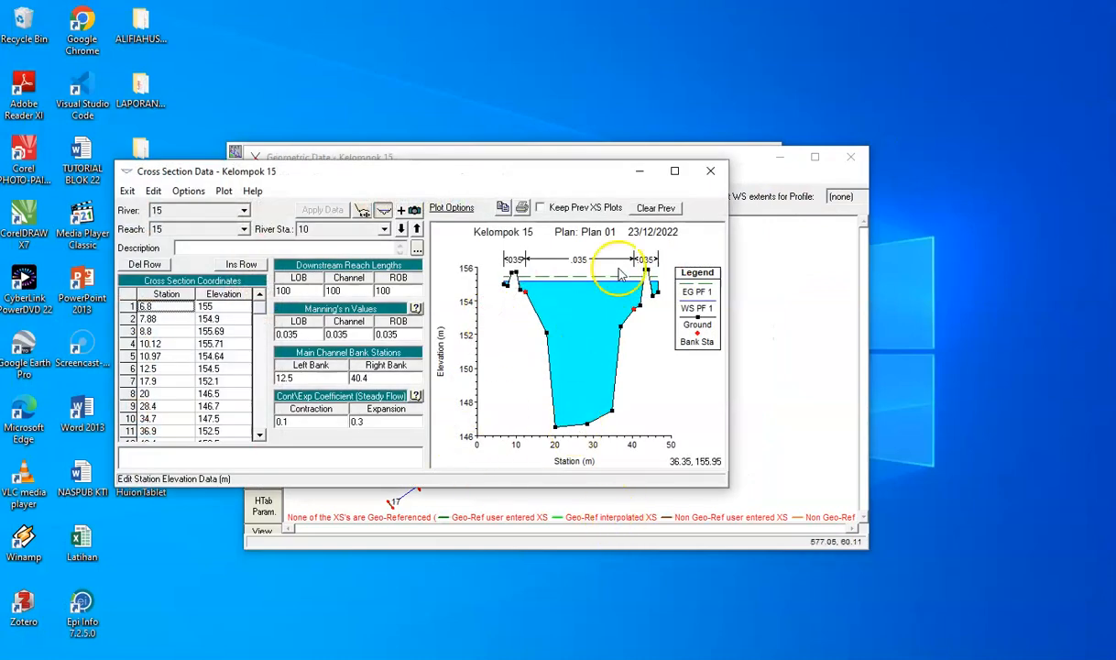
{"action": "left_click", "coordinate": [673, 31]}
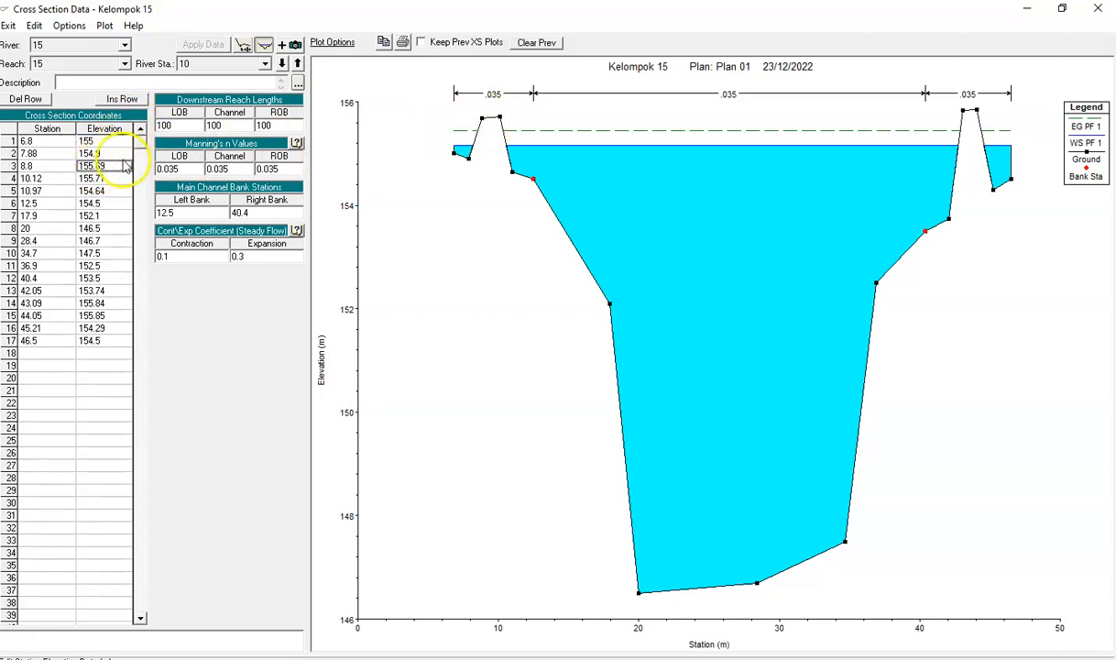
{"action": "key", "text": "BackSpace"}
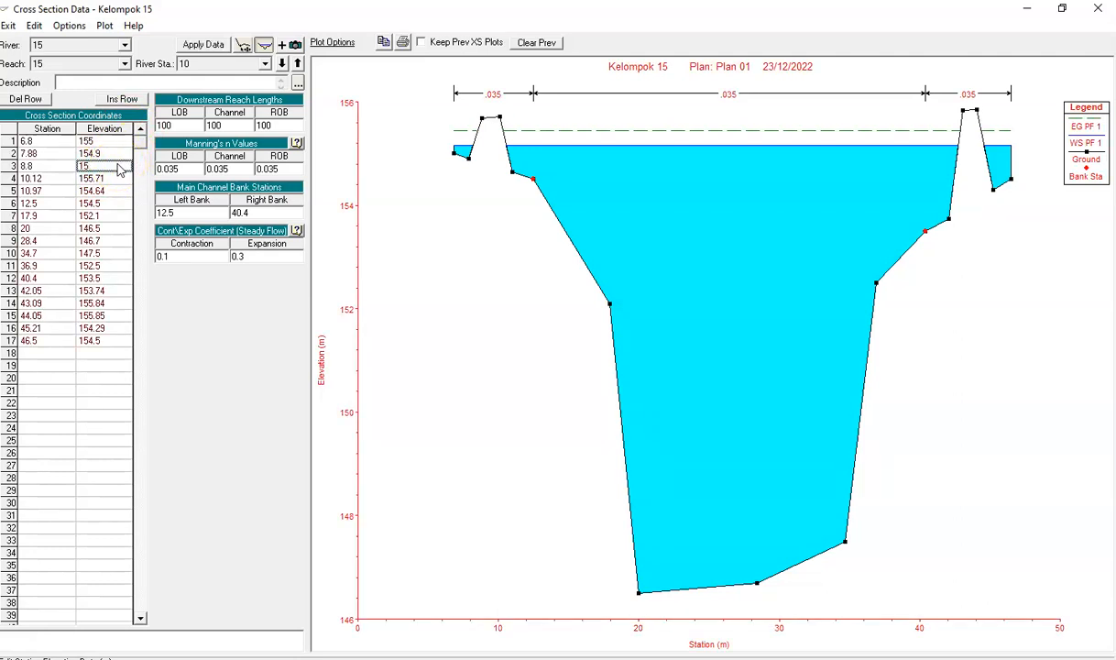
{"action": "left_click", "coordinate": [117, 182]}
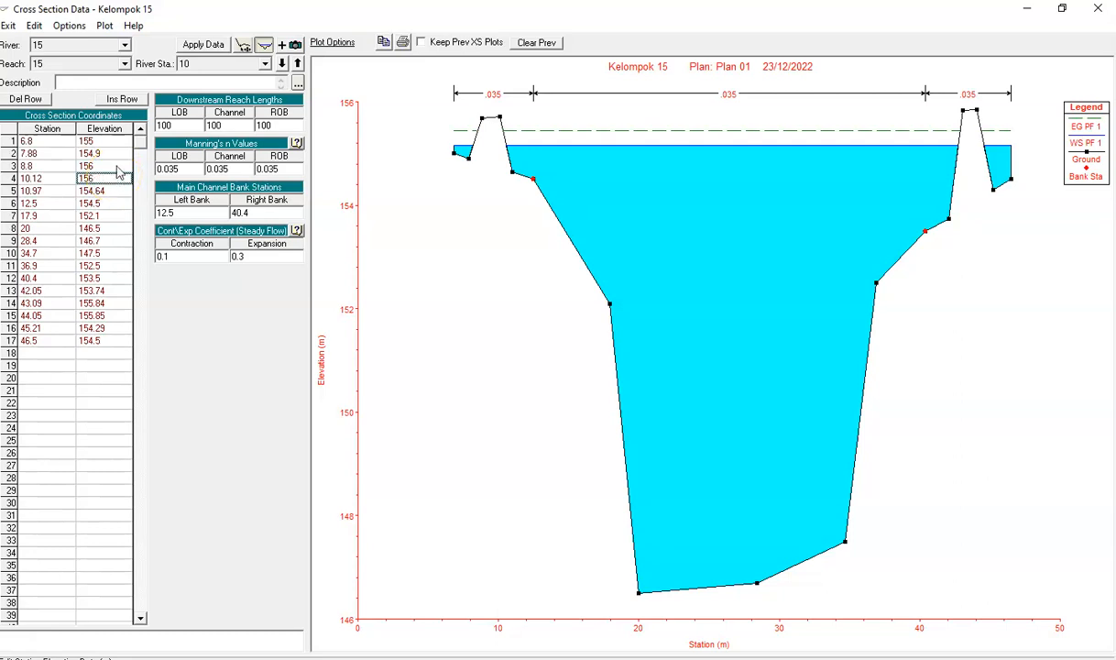
{"action": "left_click", "coordinate": [202, 44]}
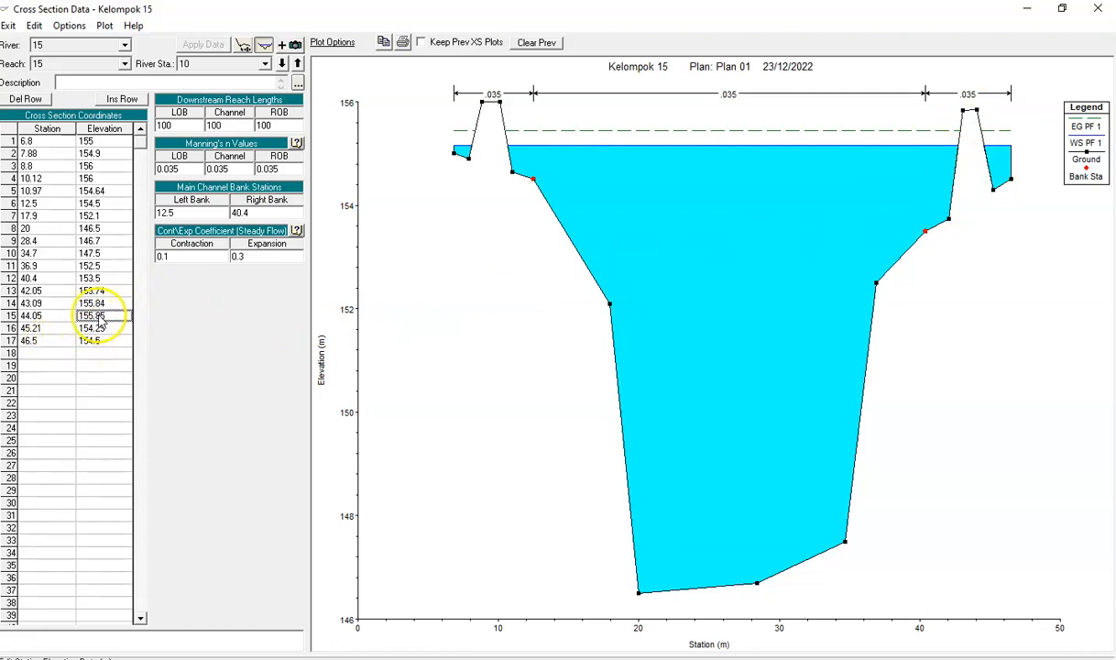
Set the elevations at stations 43.09 and 44.05 of river station 10 to 156 m and apply the changes.
{"action": "key", "text": "BackSpace"}
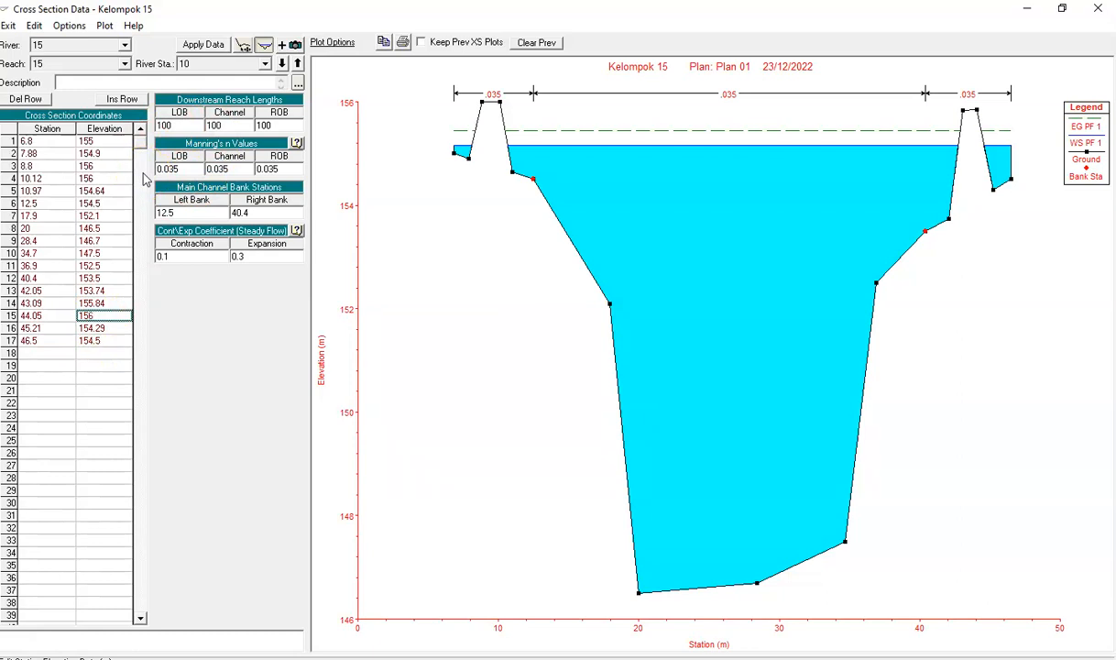
{"action": "left_click", "coordinate": [197, 44]}
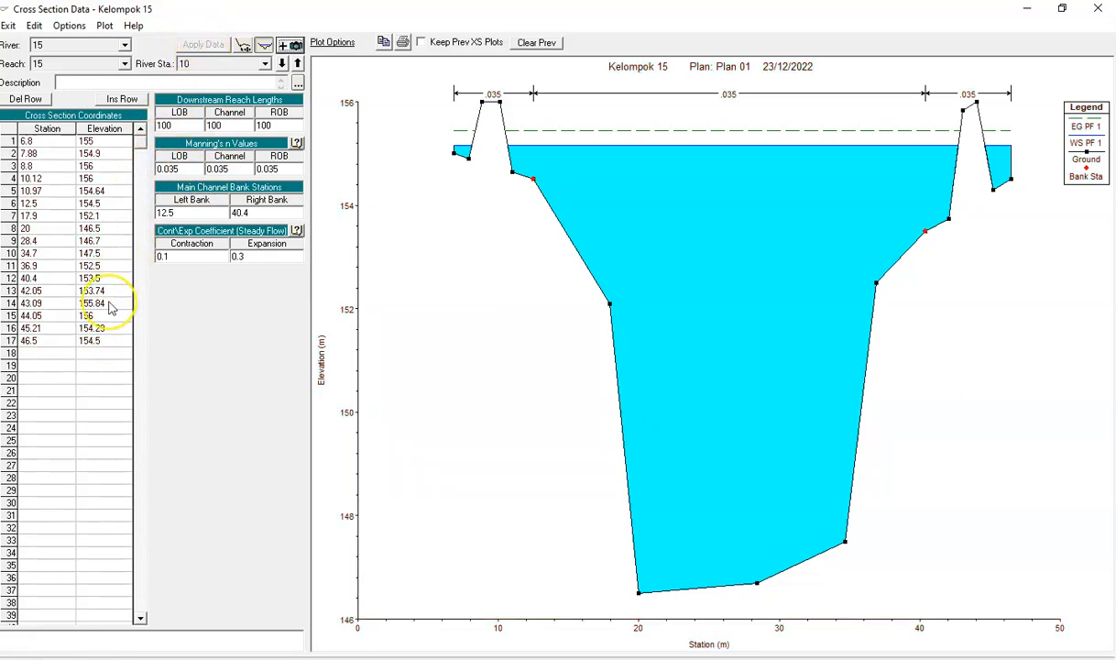
{"action": "key", "text": "BackSpace"}
{"action": "key", "text": "BackSpace"}
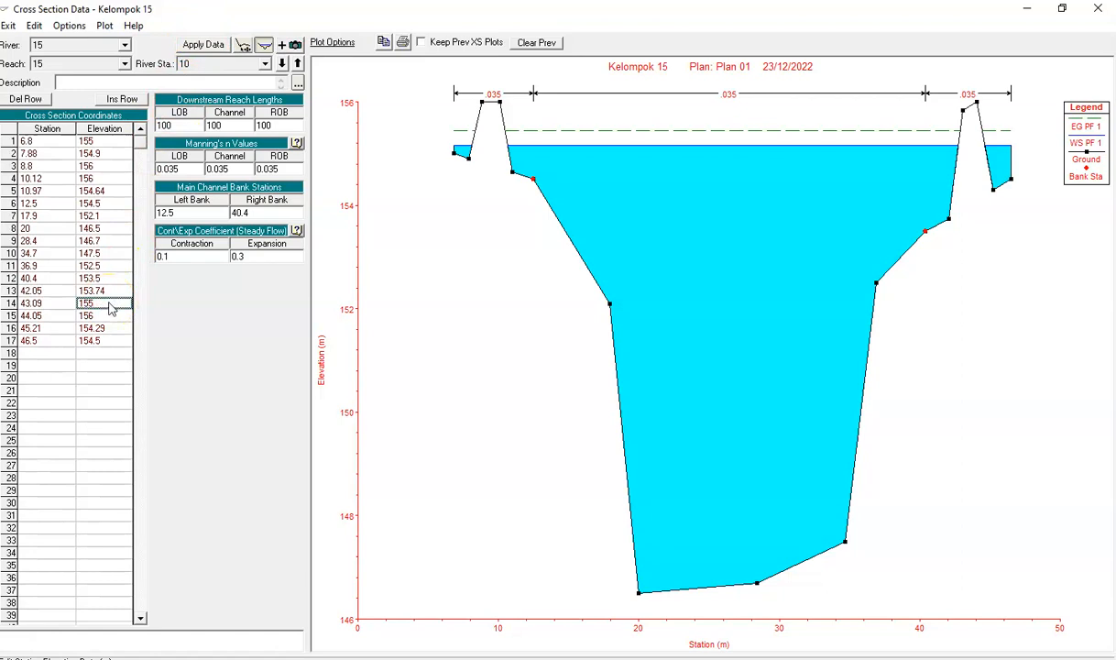
{"action": "left_click", "coordinate": [192, 44]}
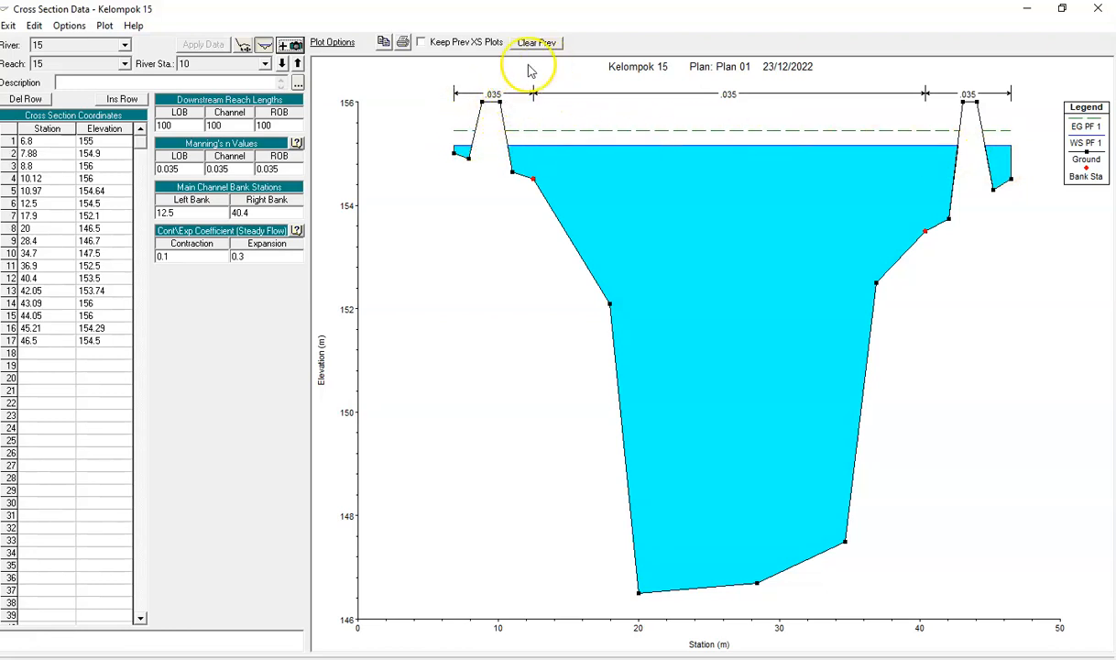
{"action": "left_click", "coordinate": [1099, 11]}
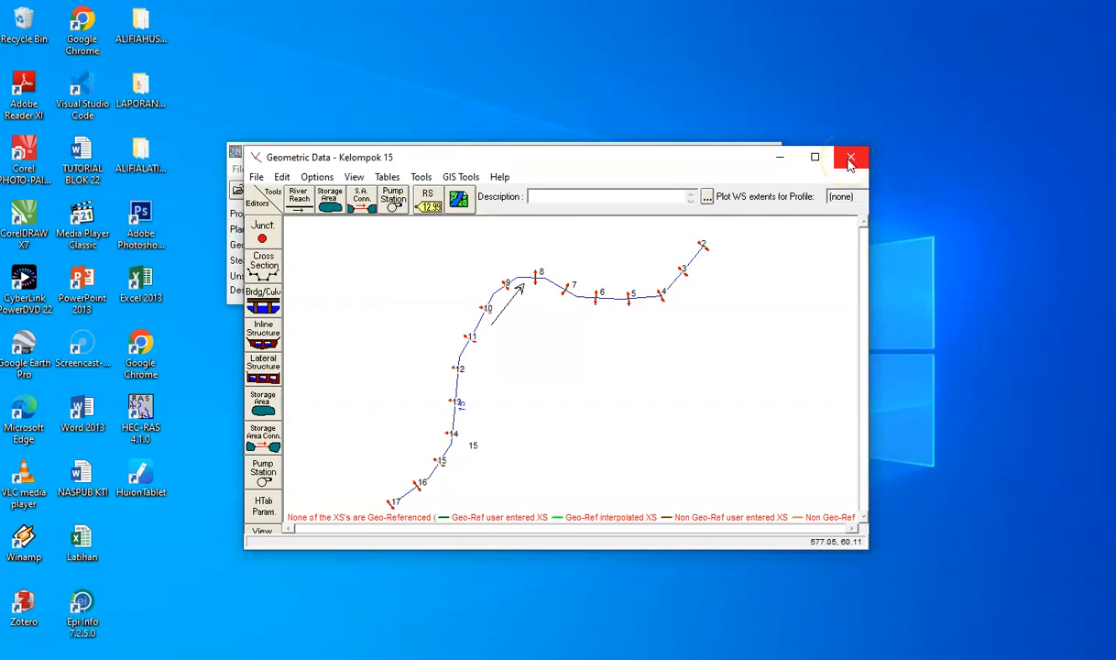
Close the four open Profile Plot windows.
{"action": "left_click", "coordinate": [696, 657]}
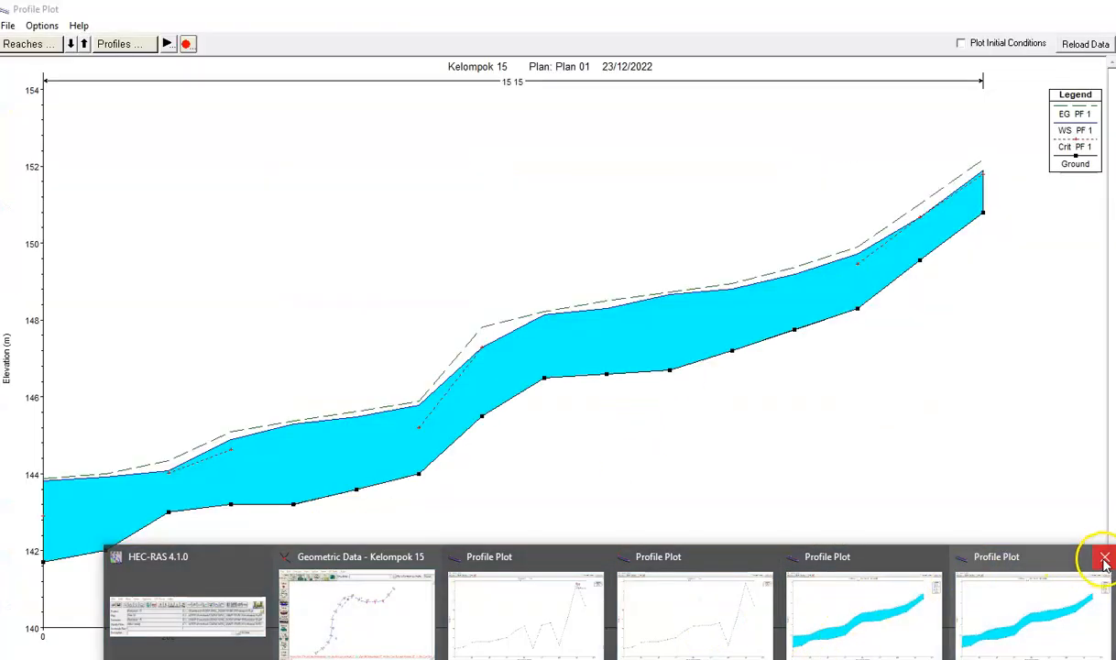
{"action": "left_click", "coordinate": [1101, 556]}
{"action": "left_click", "coordinate": [1037, 558]}
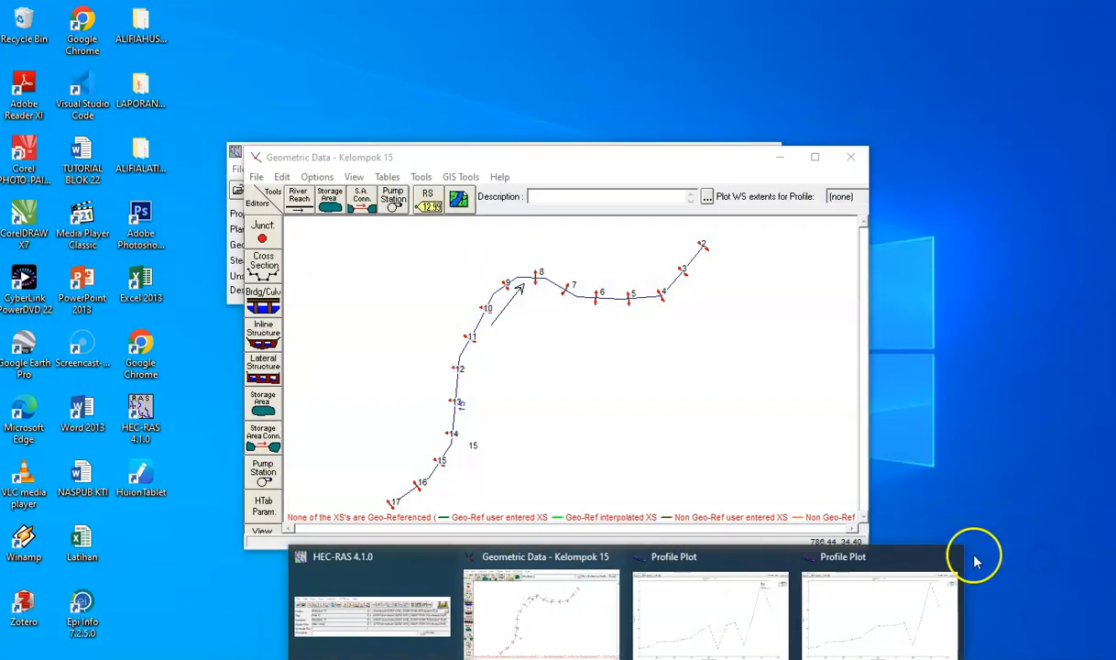
{"action": "left_click", "coordinate": [946, 557]}
{"action": "left_click", "coordinate": [865, 556]}
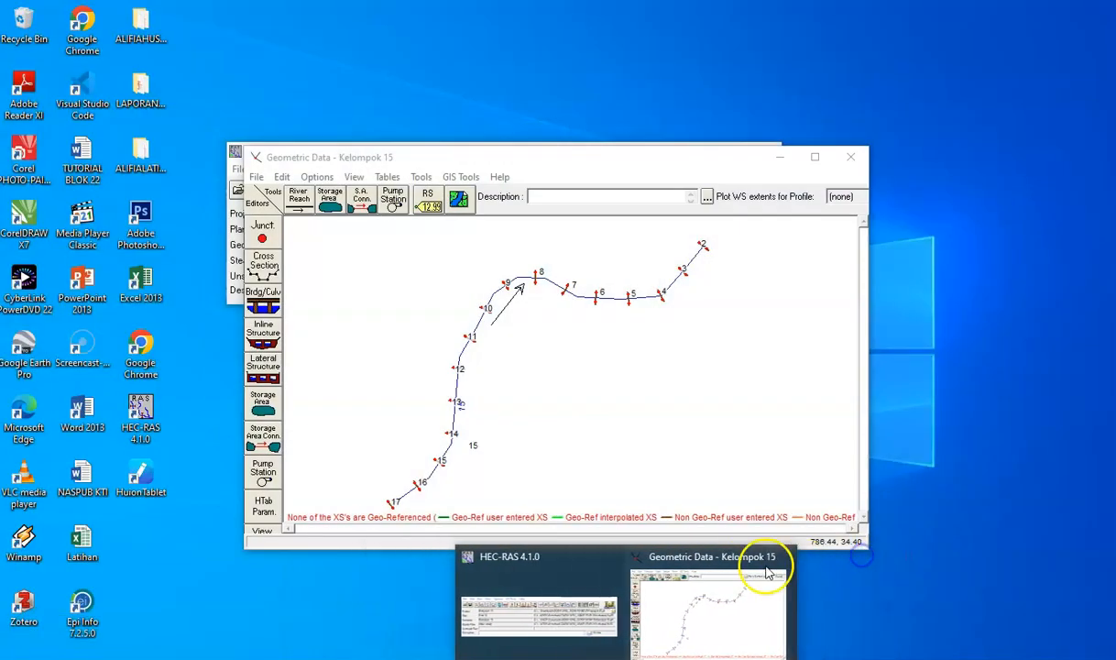
Open river station 10's cross section from the maximized geometry window and display it in the maximized Graphic XS Editor.
{"action": "left_click", "coordinate": [812, 156]}
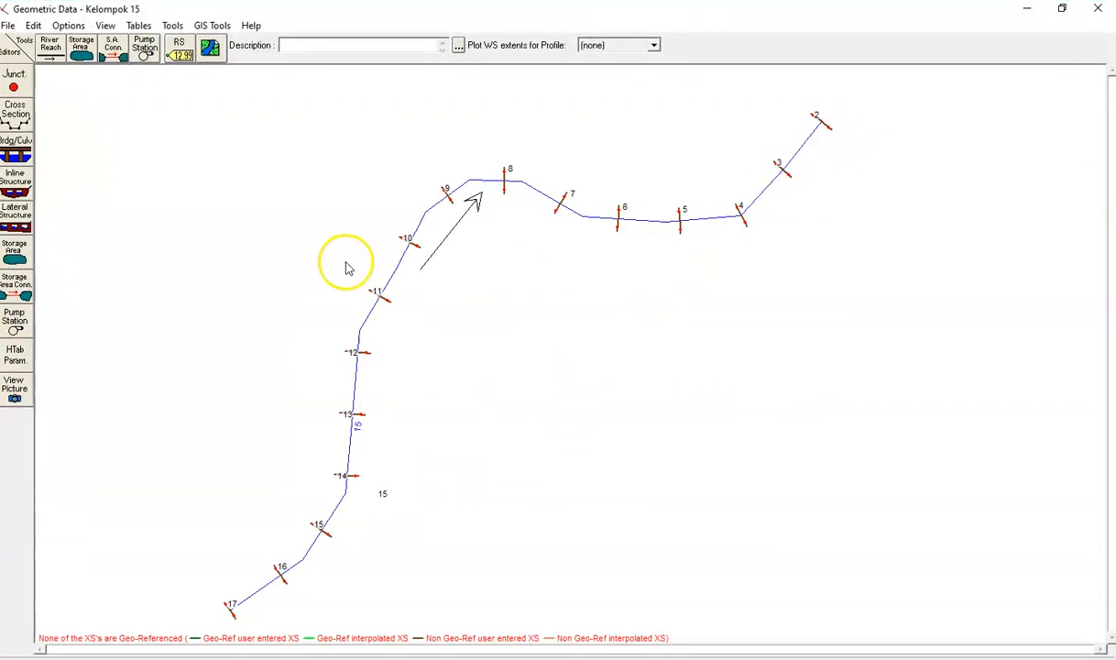
{"action": "left_click", "coordinate": [15, 117]}
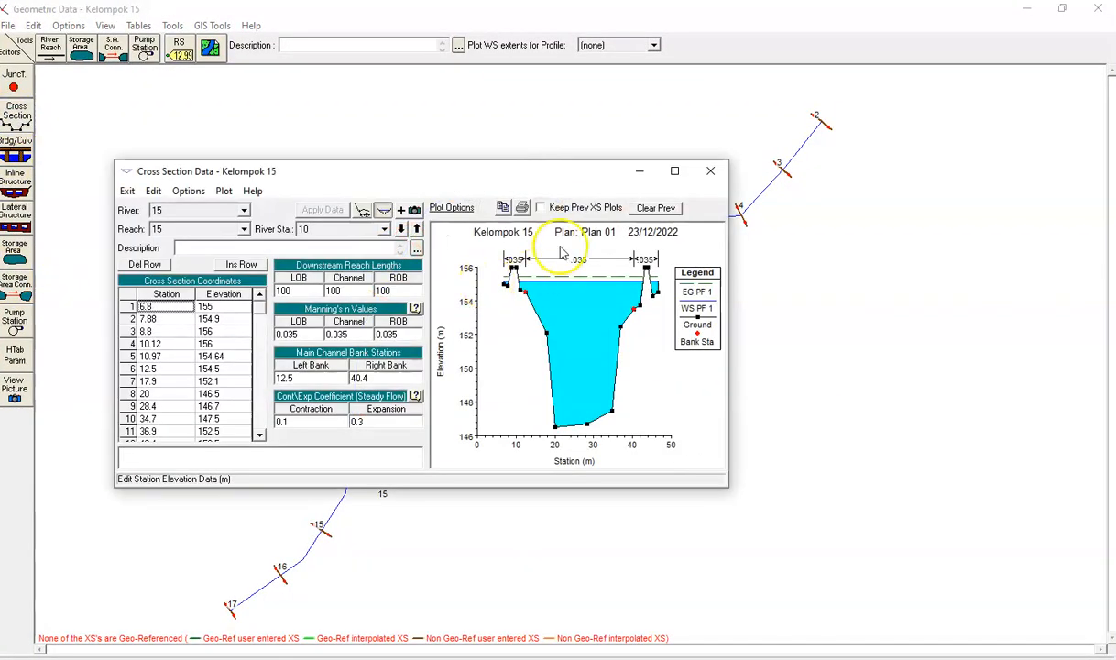
{"action": "left_click", "coordinate": [674, 171]}
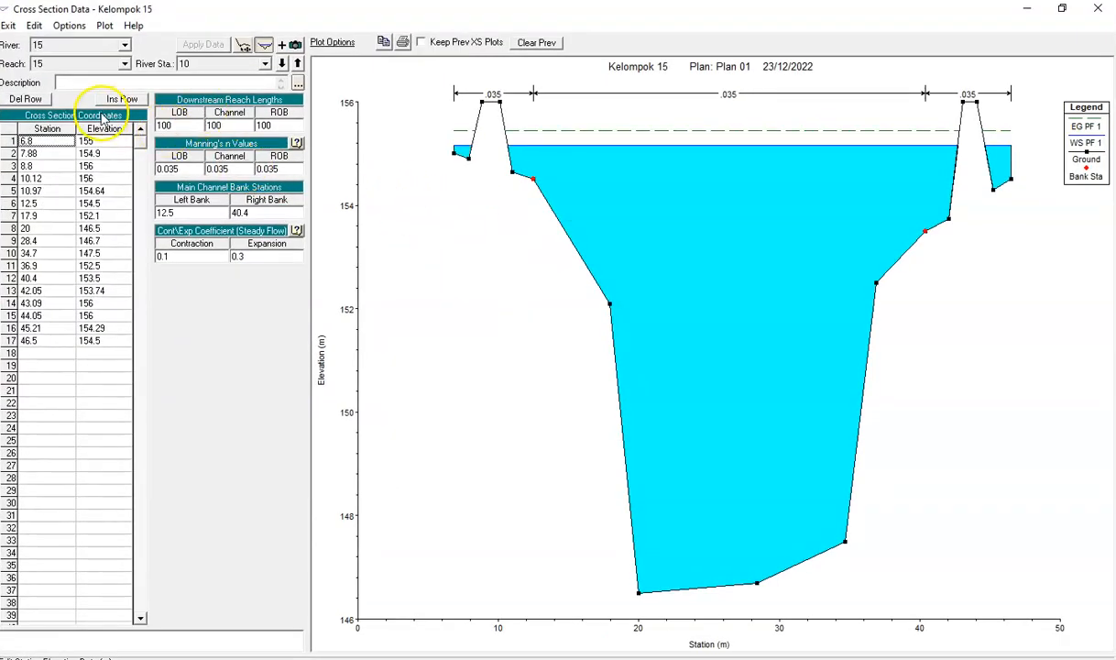
{"action": "left_click", "coordinate": [242, 46]}
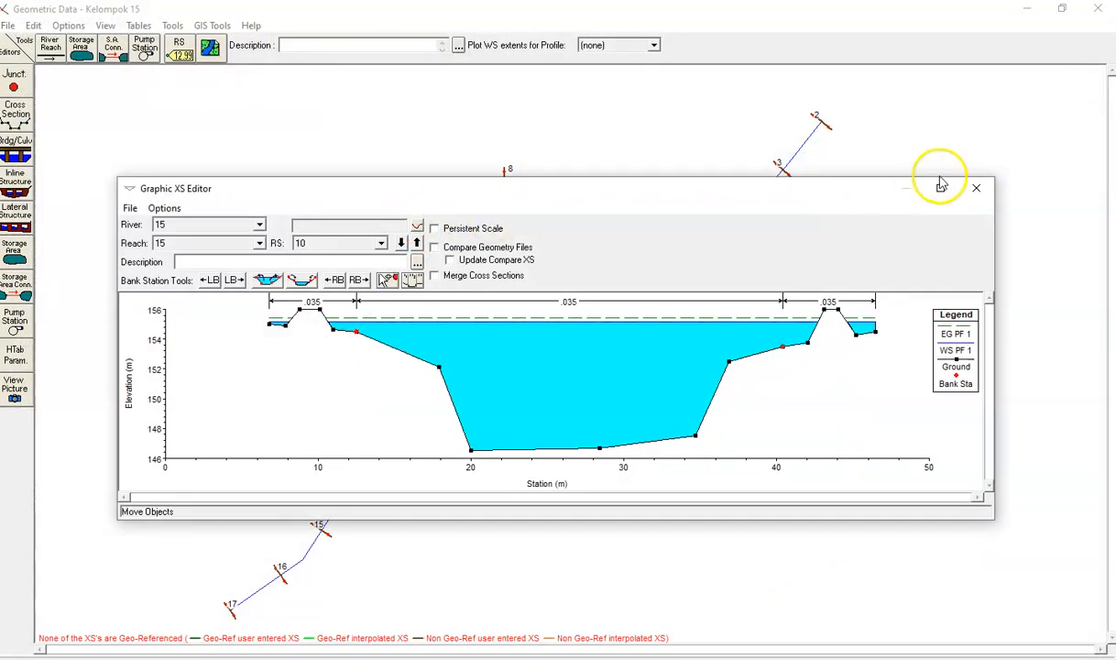
{"action": "left_click", "coordinate": [941, 187]}
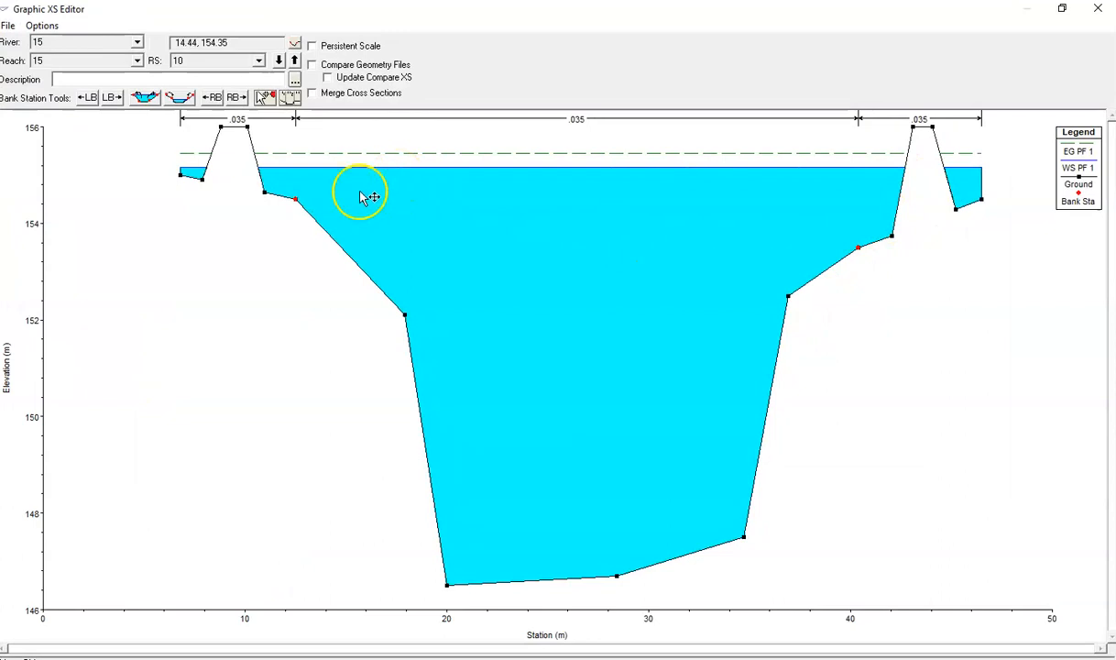
Add a levee at the channel-side crest of river station 10's left embankment, at station 10.12 m and 156 m elevation.
{"action": "right_click", "coordinate": [260, 244]}
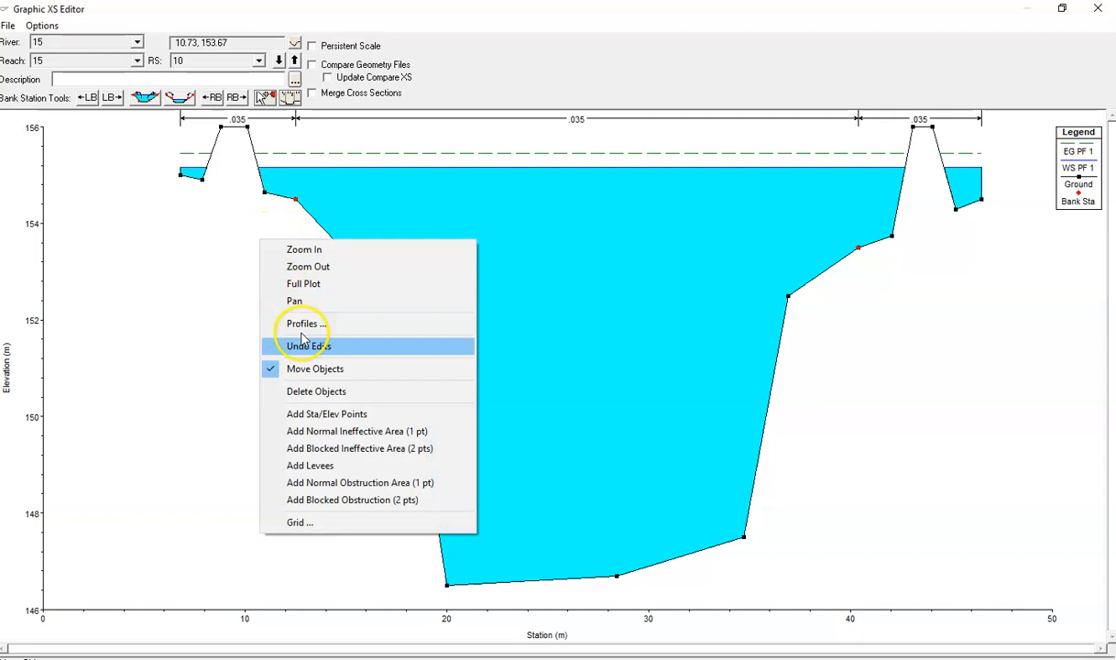
{"action": "left_click", "coordinate": [316, 467]}
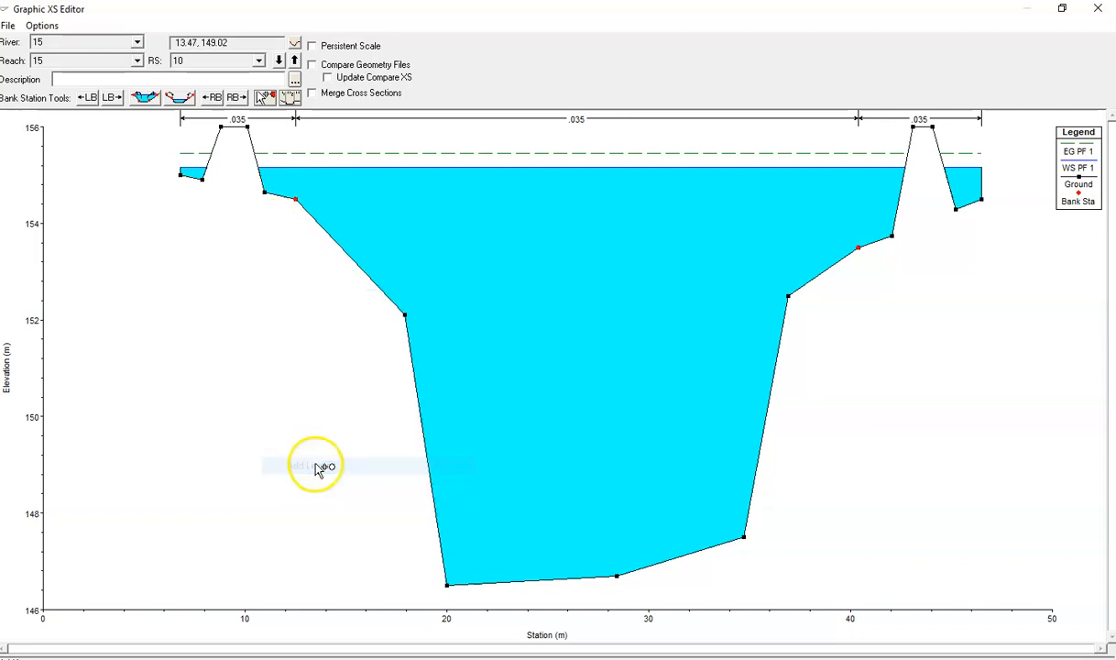
{"action": "left_click", "coordinate": [251, 133]}
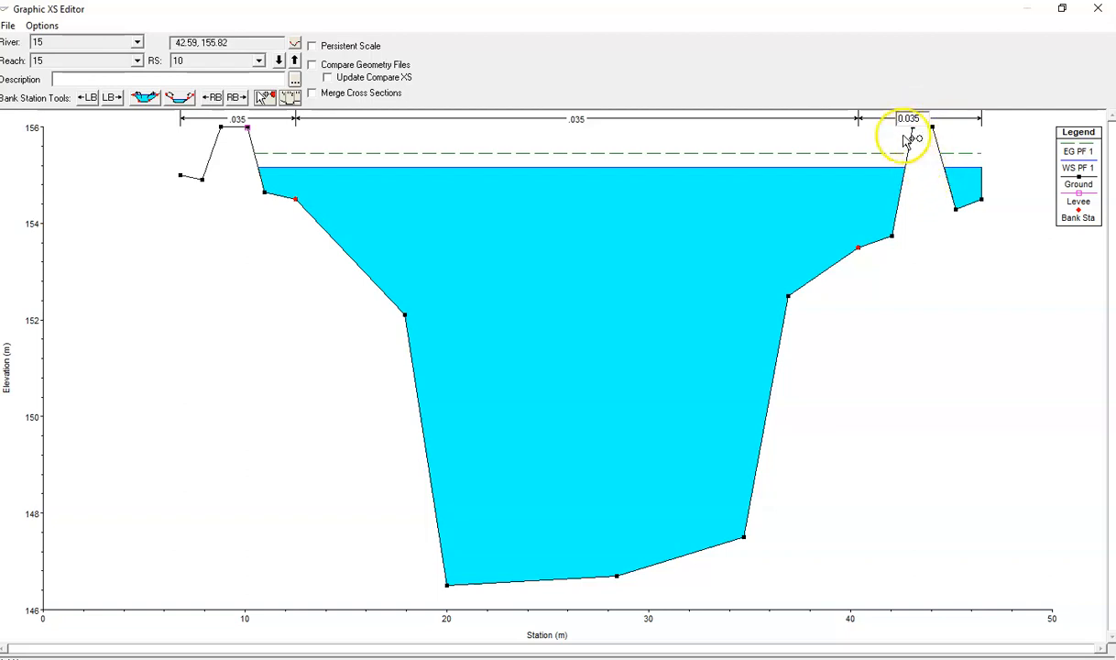
Try adding a levee on the inner slope of the right embankment near station 42.6 m, and delete it.
{"action": "left_click", "coordinate": [903, 135]}
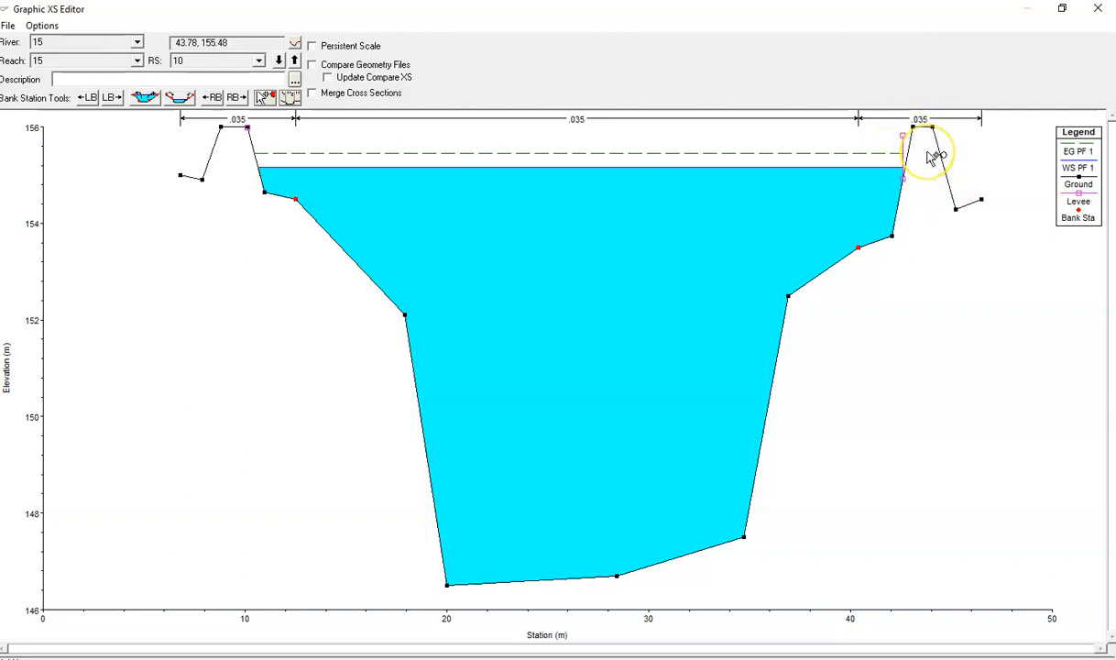
{"action": "right_click", "coordinate": [918, 234]}
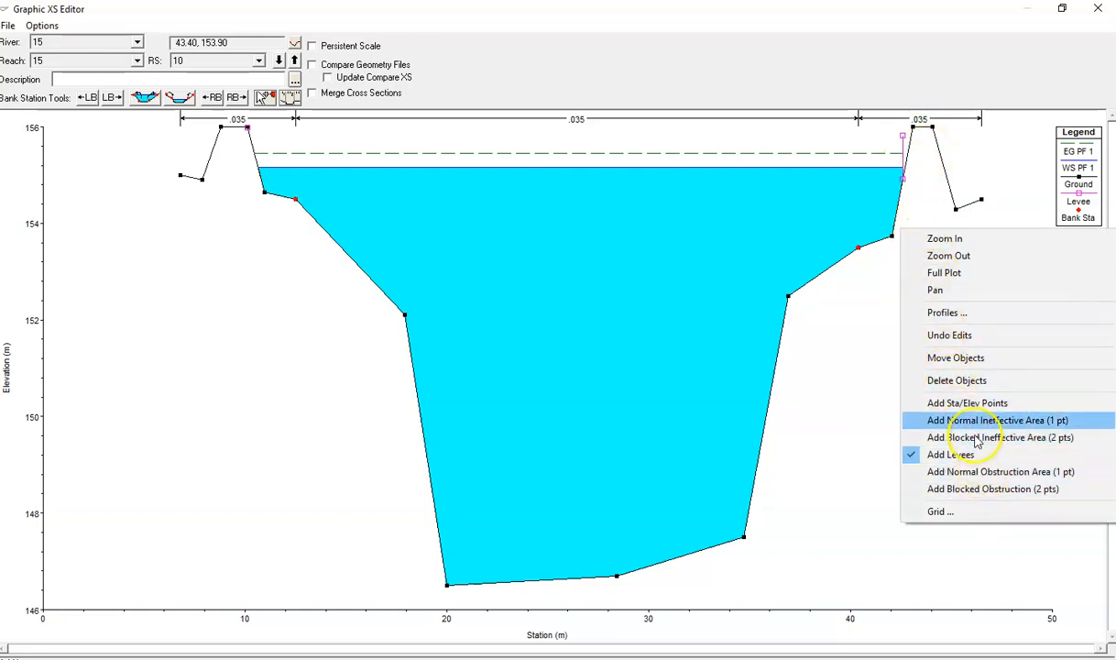
{"action": "left_click", "coordinate": [955, 379]}
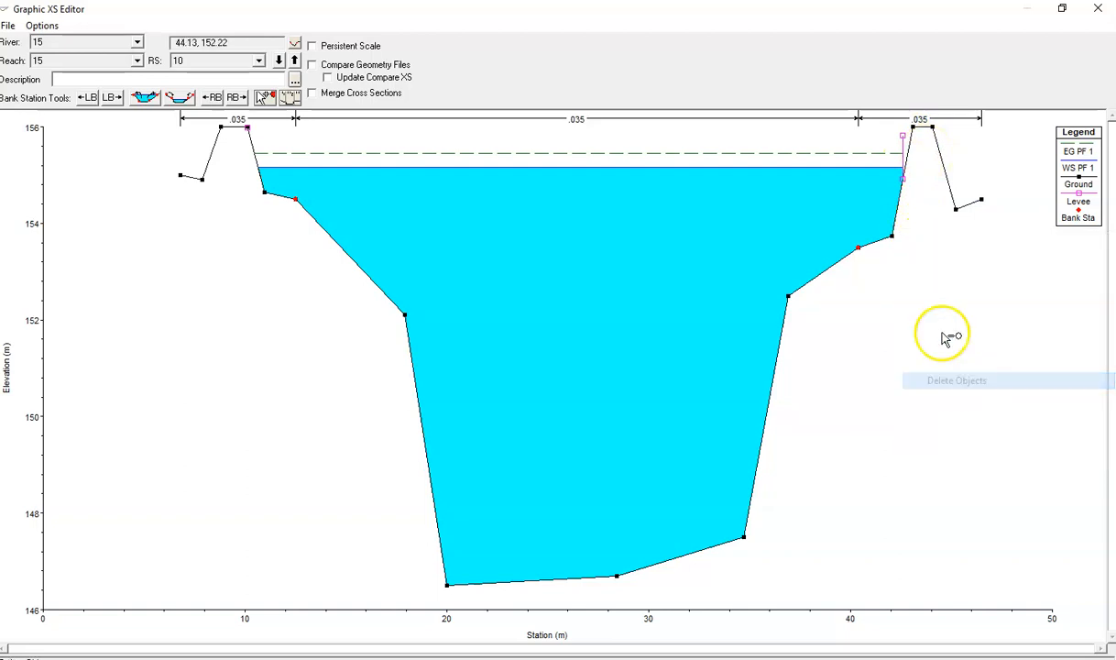
{"action": "left_click", "coordinate": [906, 147]}
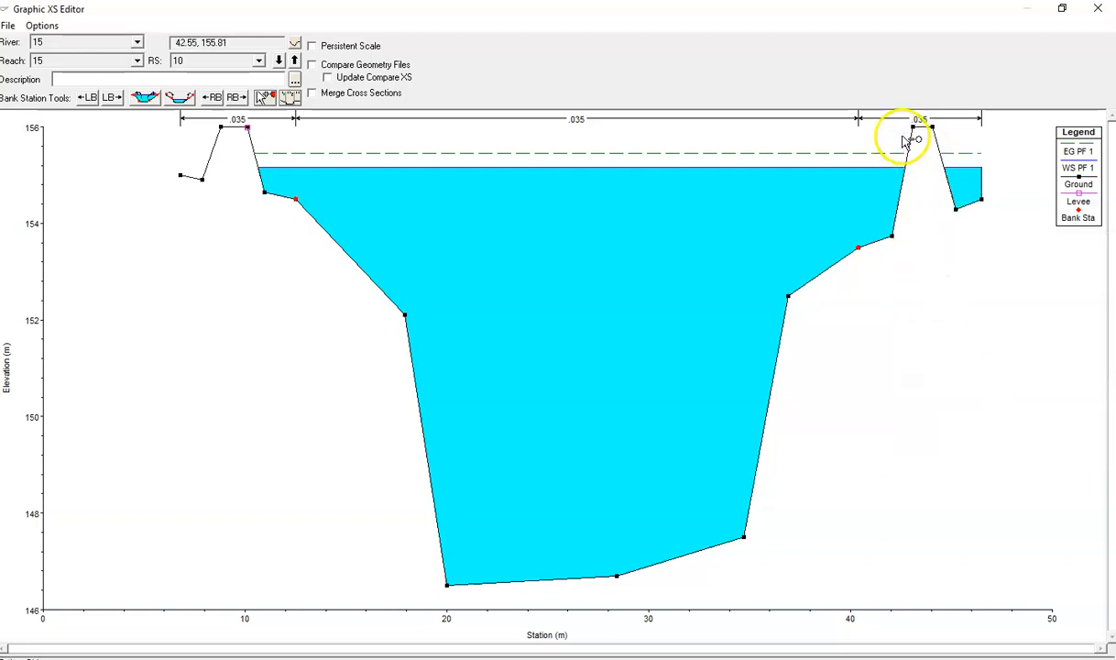
Add a levee at the channel-side crest of river station 10's right embankment, near station 43.1 m and 156 m elevation.
{"action": "right_click", "coordinate": [920, 255]}
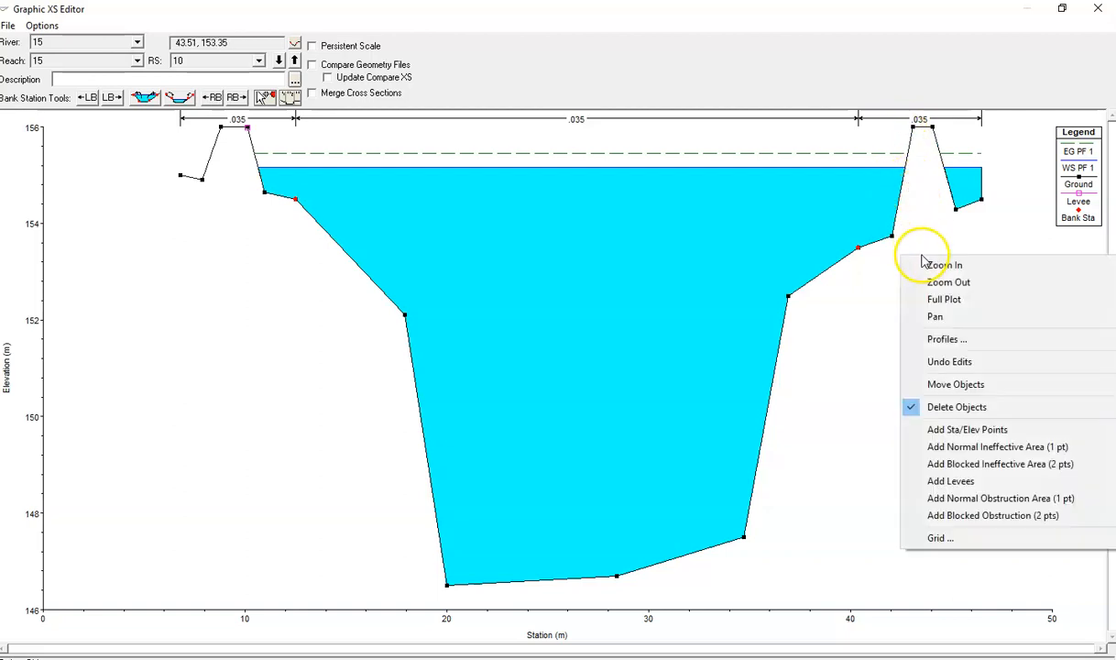
{"action": "left_click", "coordinate": [950, 481]}
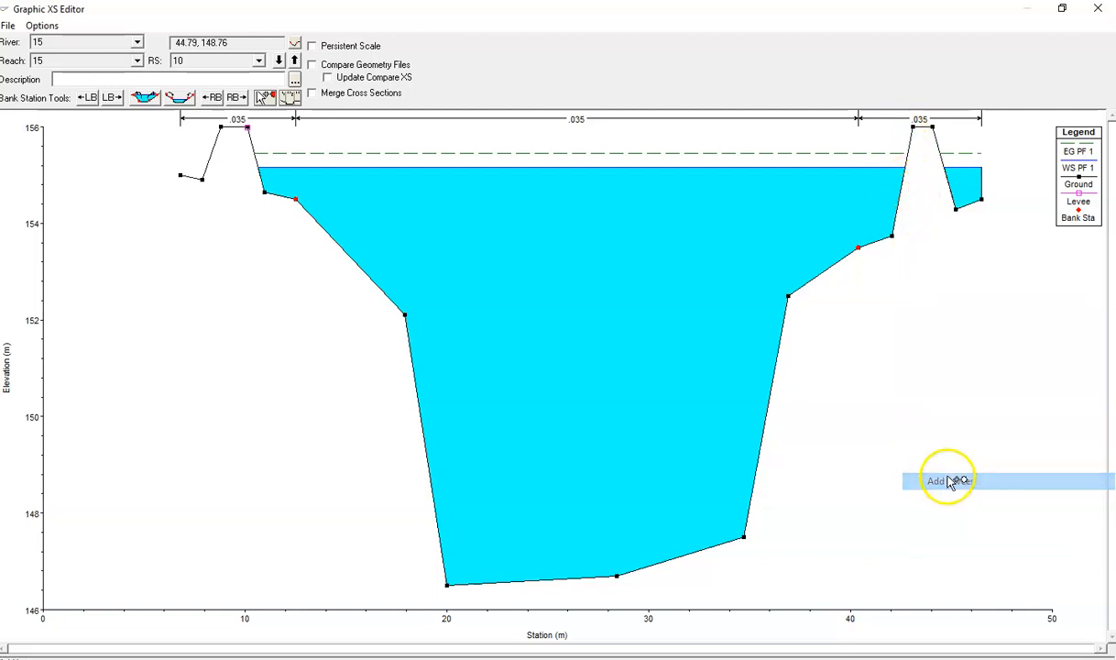
{"action": "left_click", "coordinate": [916, 130]}
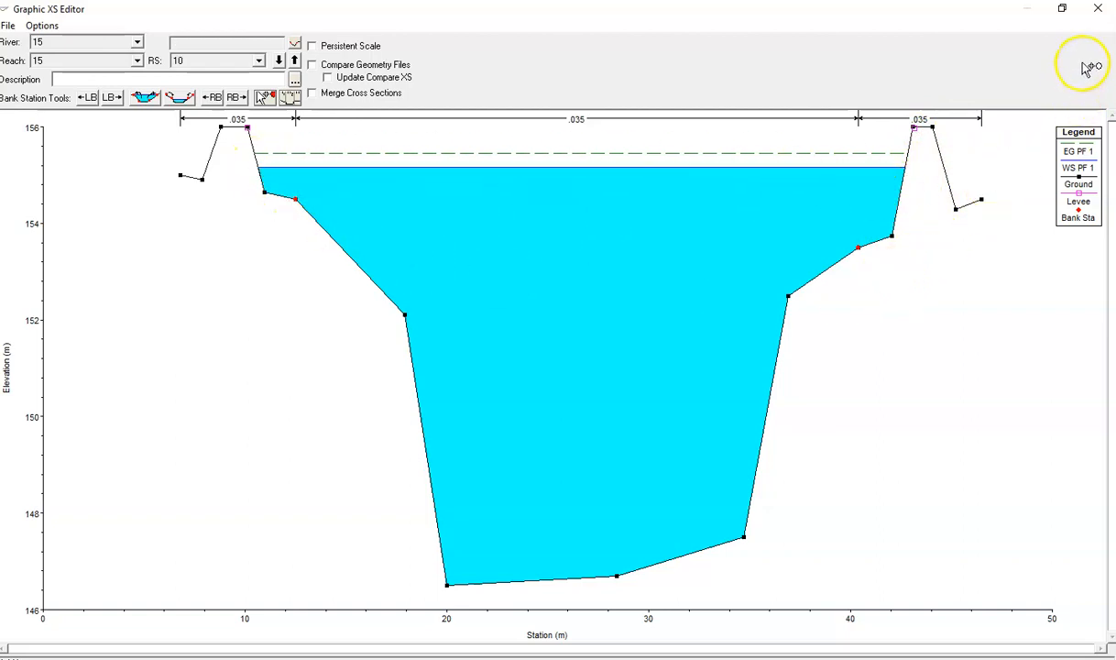
{"action": "left_click", "coordinate": [1098, 8]}
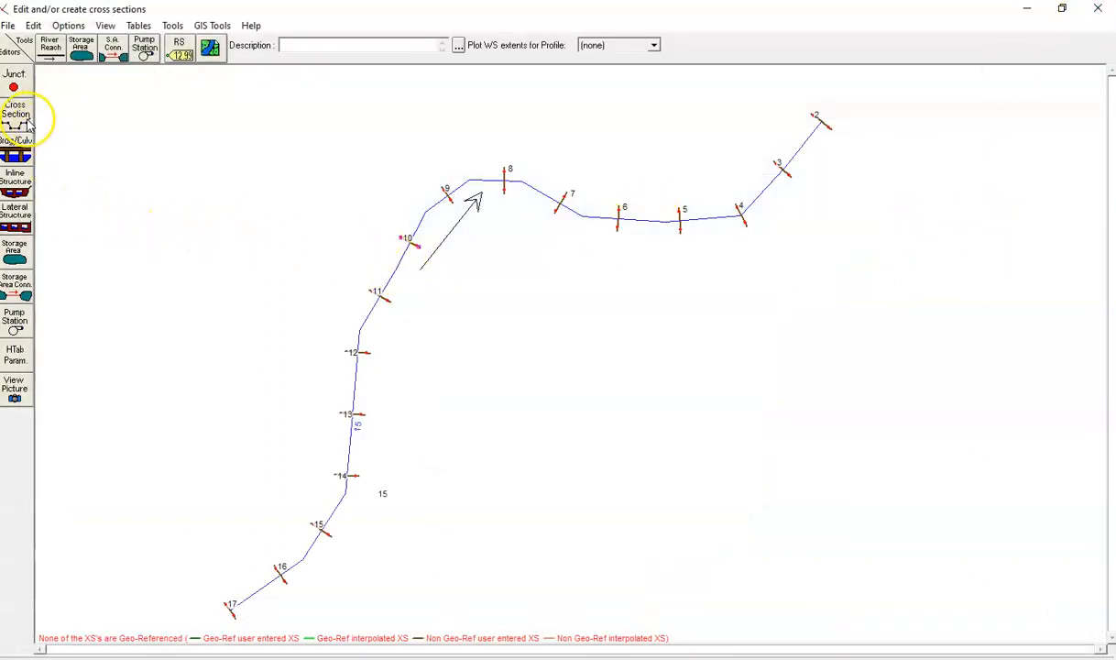
Open river station 10's cross section data in a maximized window to check the levees on both embankments.
{"action": "left_click", "coordinate": [70, 26]}
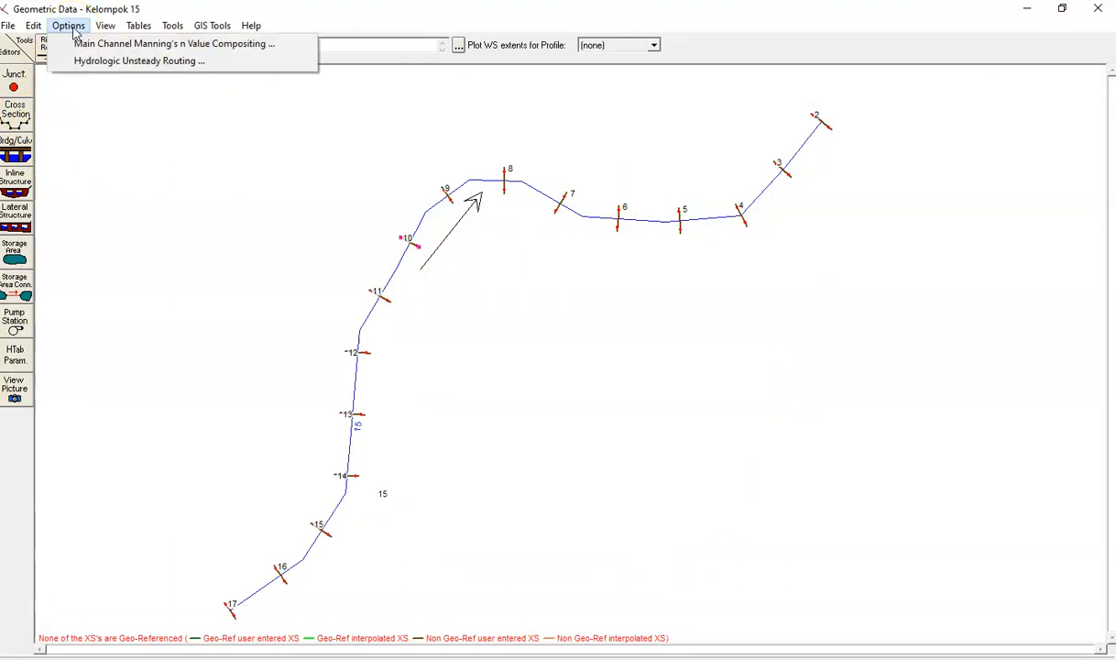
{"action": "left_click", "coordinate": [104, 25]}
{"action": "left_click", "coordinate": [18, 108]}
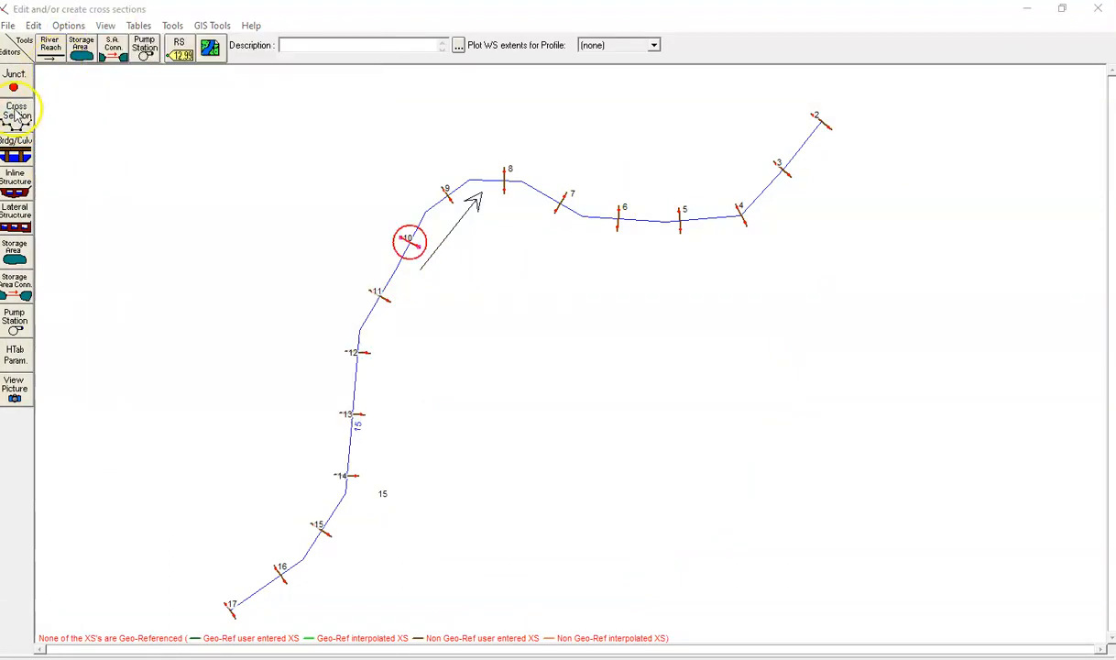
{"action": "left_click", "coordinate": [675, 171]}
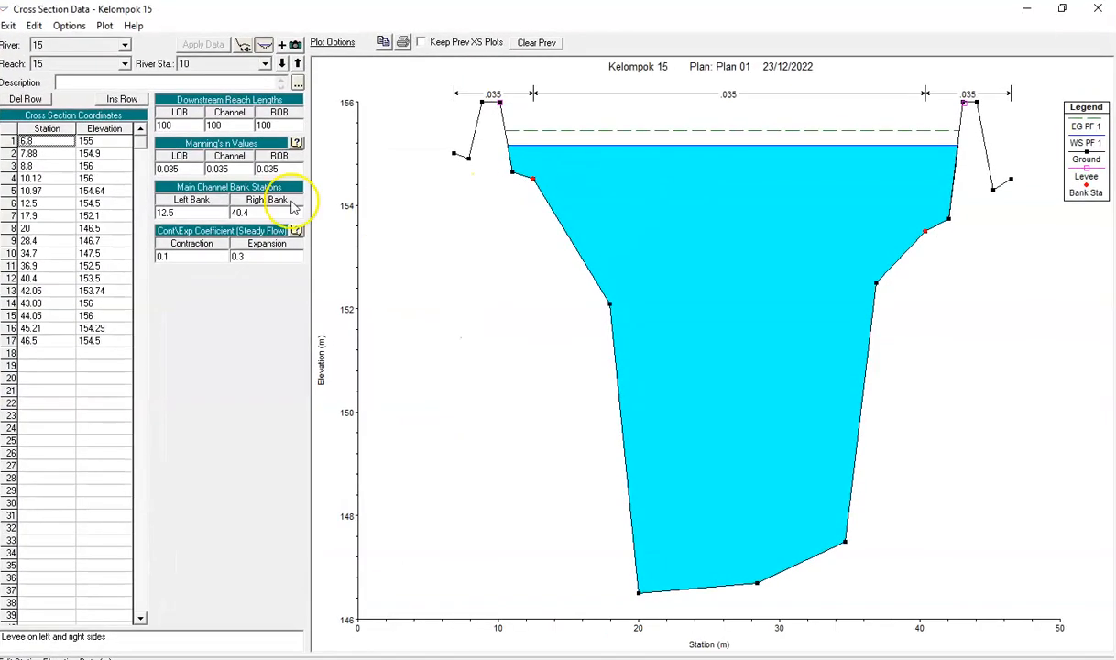
Open the levee data of river station 10 and set the left levee's elevation to 156 m.
{"action": "left_click", "coordinate": [67, 28]}
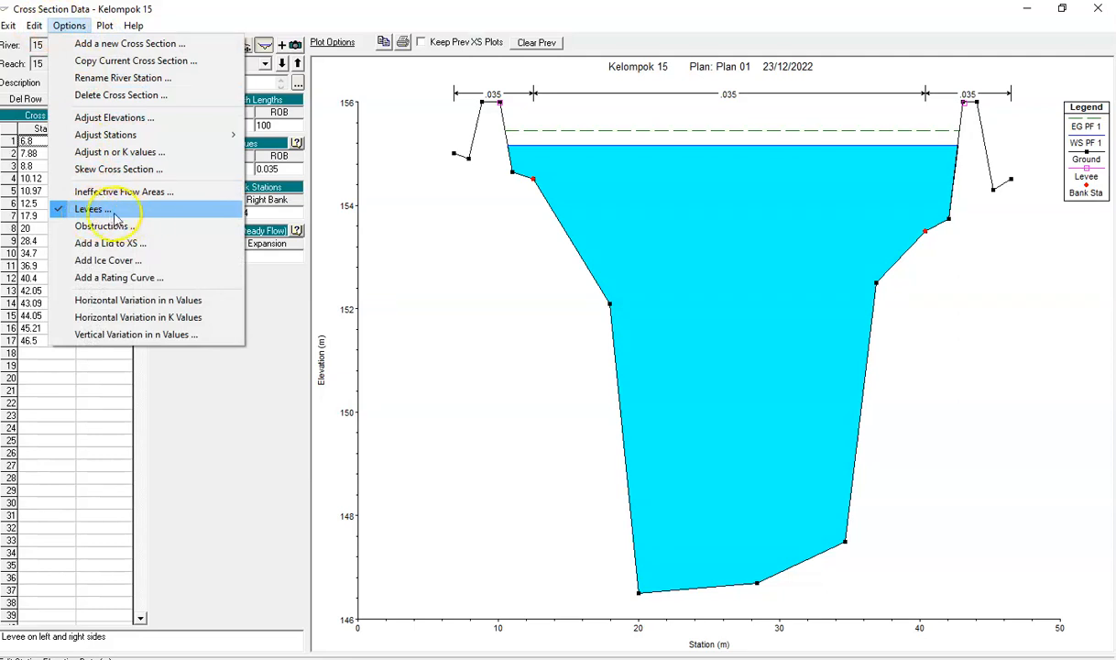
{"action": "left_click", "coordinate": [152, 211]}
{"action": "left_click_drag", "start_coordinate": [668, 206], "coordinate": [584, 245]}
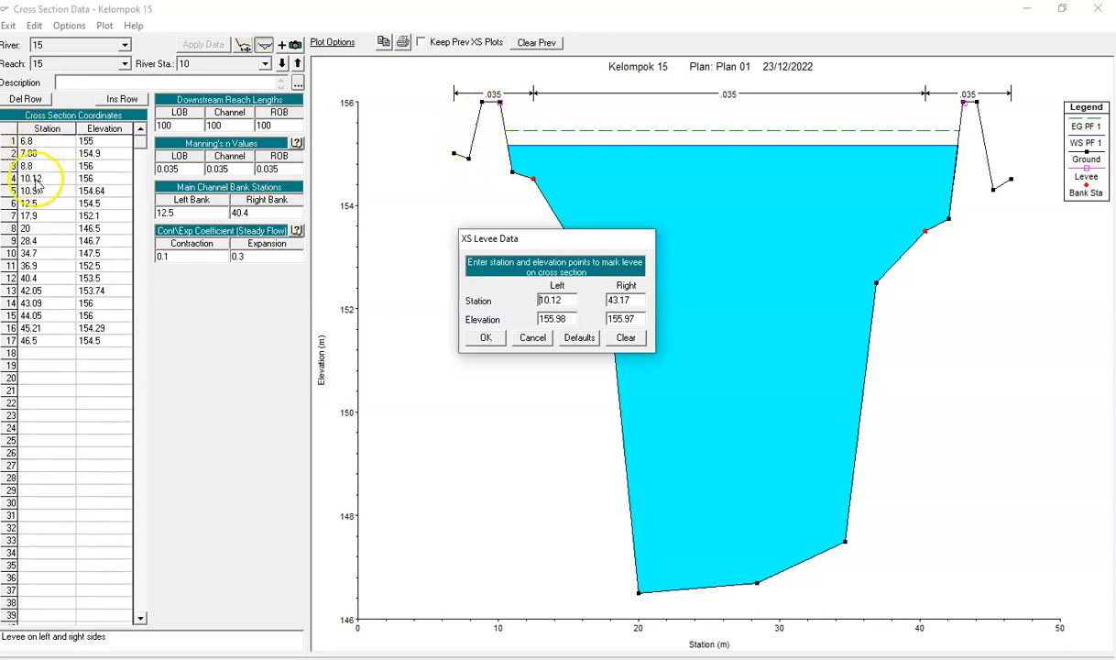
{"action": "left_click_drag", "start_coordinate": [570, 304], "coordinate": [545, 307]}
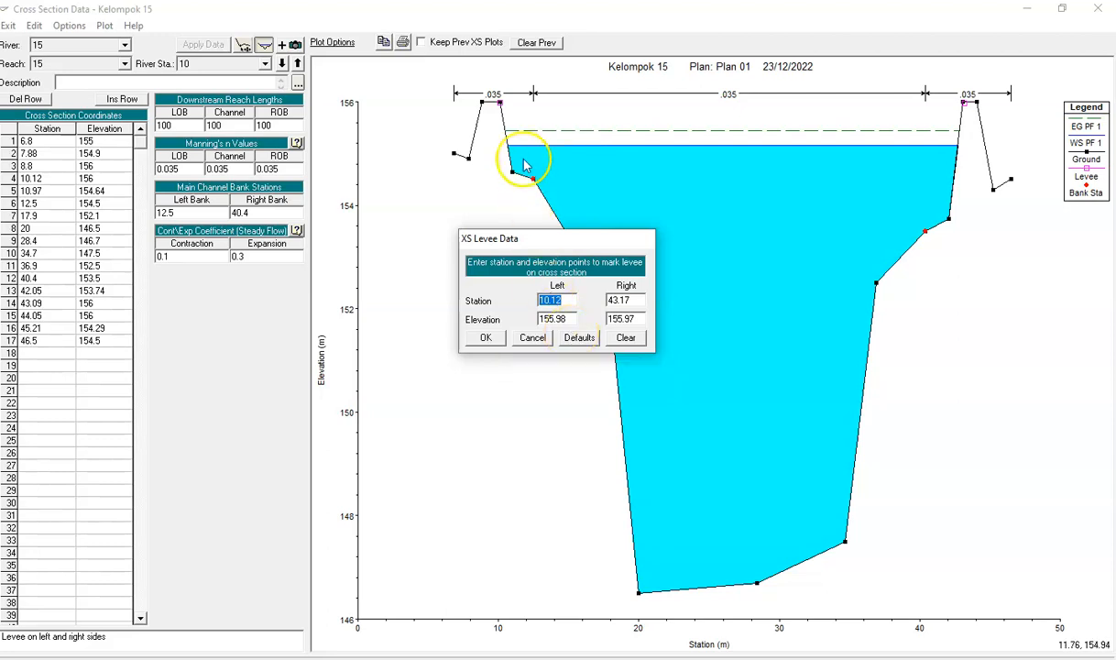
{"action": "double_click", "coordinate": [551, 319]}
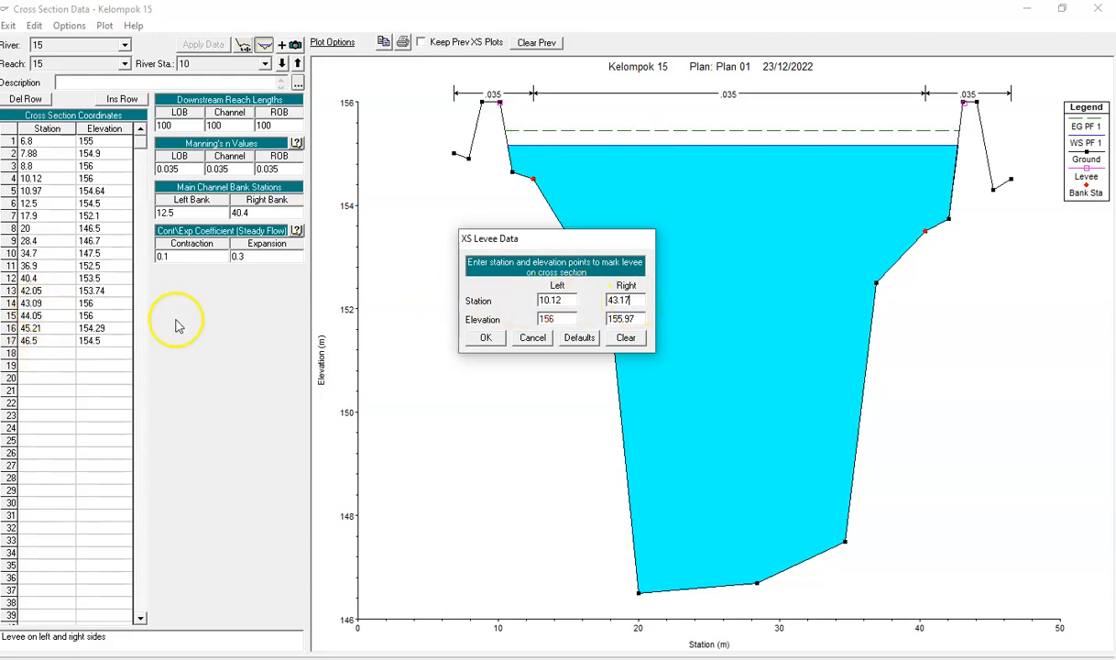
Set the right levee to station 43.09 m and elevation 156 m, apply the data and close the cross section editor.
{"action": "double_click", "coordinate": [630, 301]}
{"action": "type", "text": "4"}
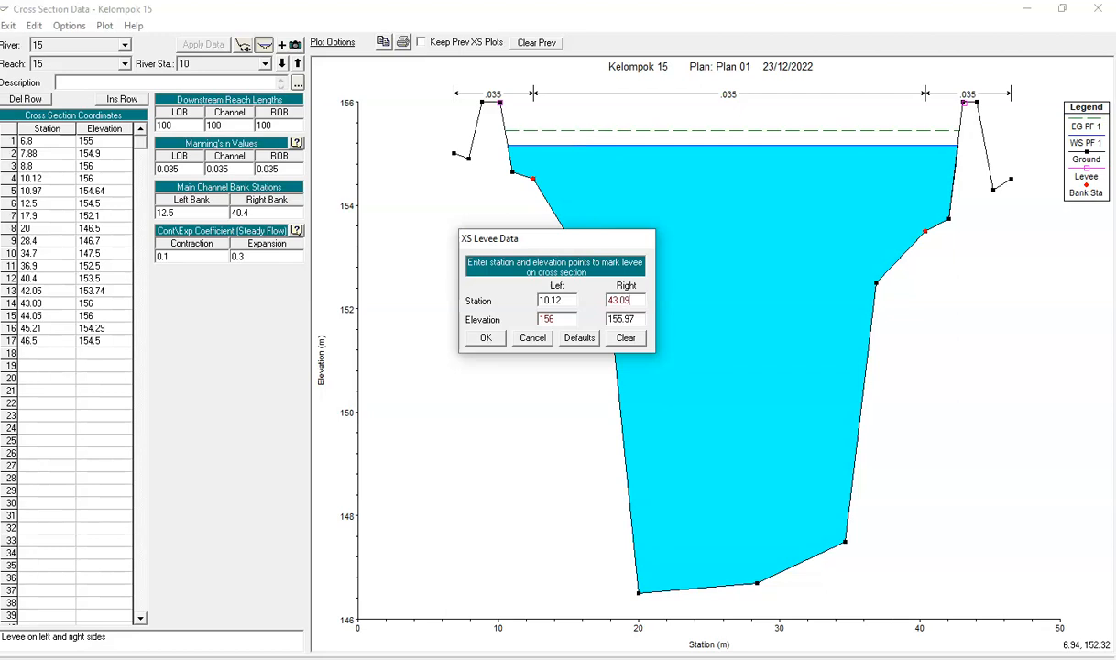
{"action": "double_click", "coordinate": [637, 319]}
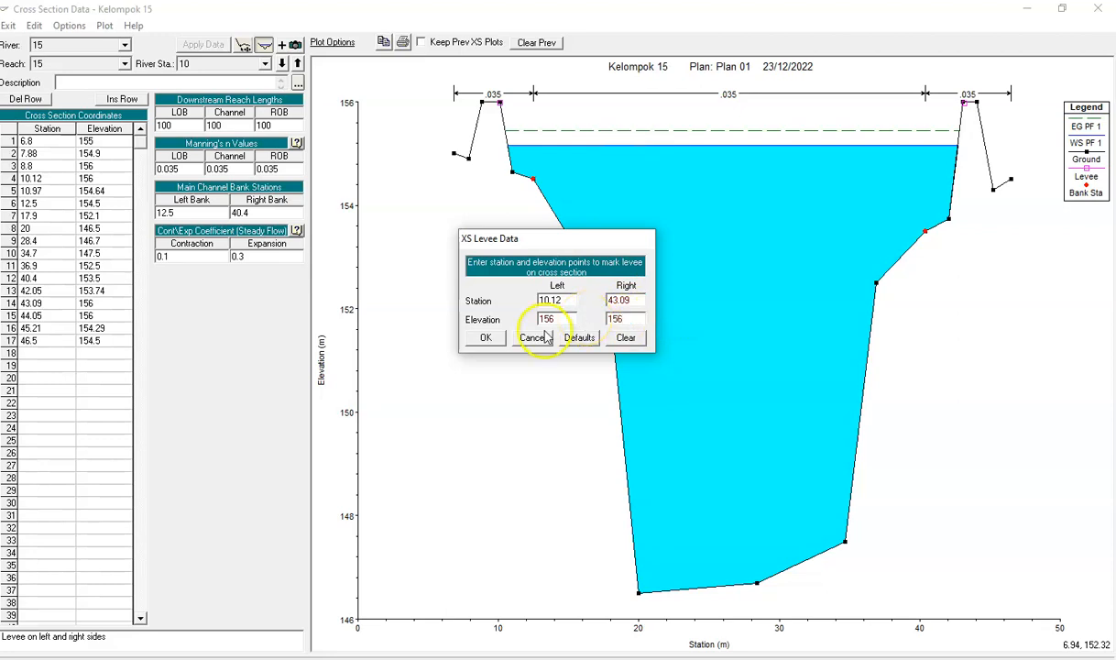
{"action": "left_click", "coordinate": [485, 337]}
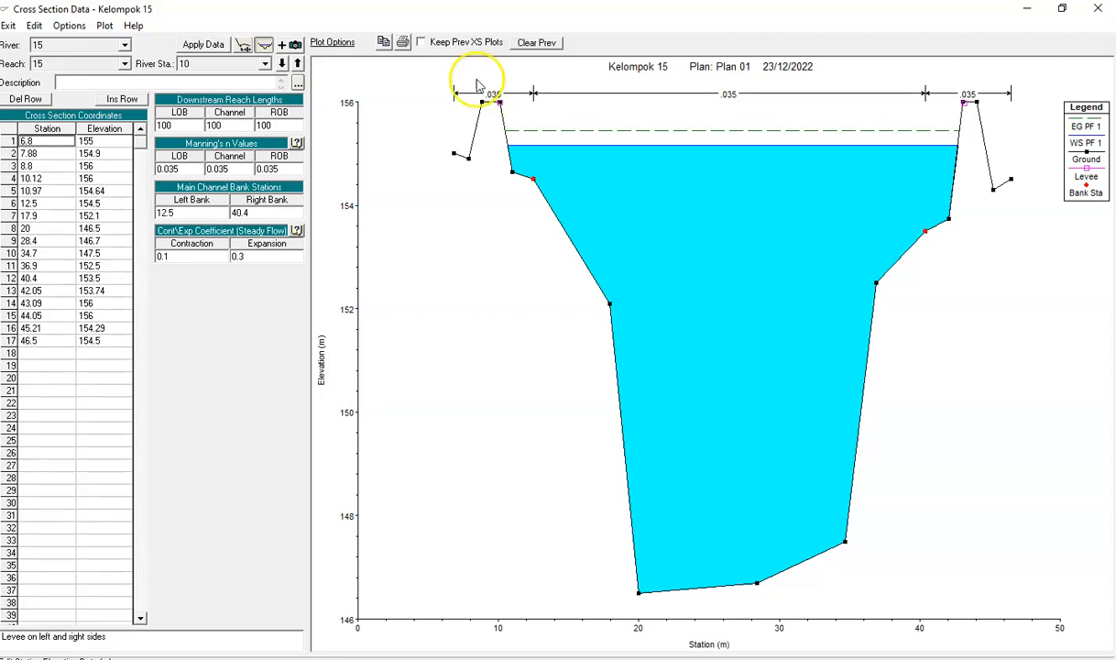
{"action": "left_click", "coordinate": [205, 45]}
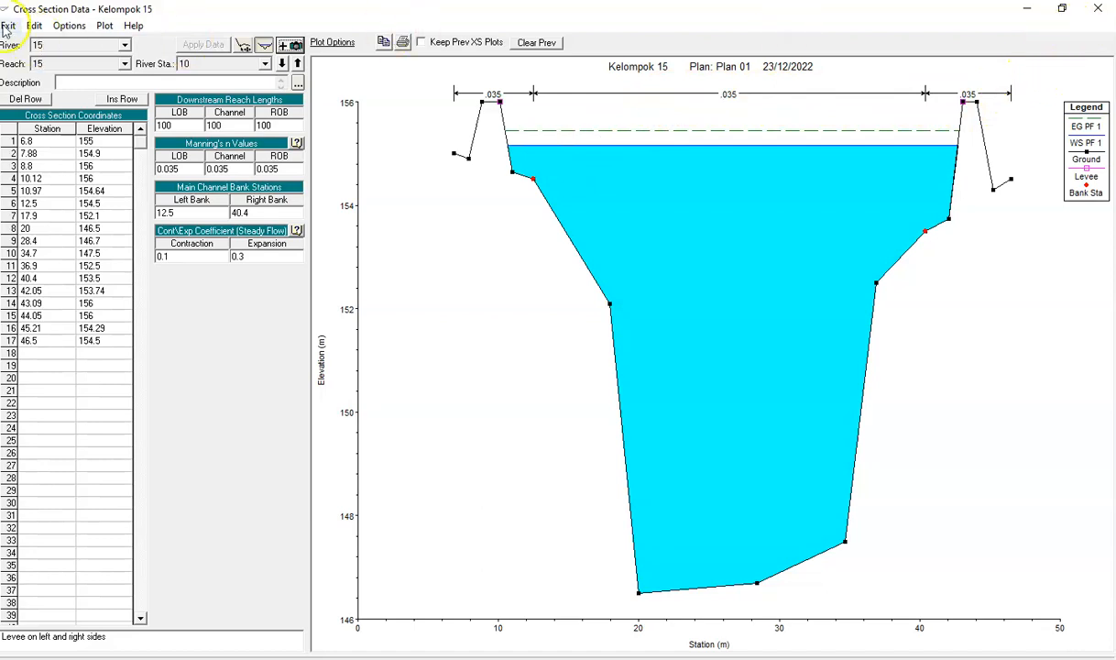
{"action": "left_click", "coordinate": [1102, 14]}
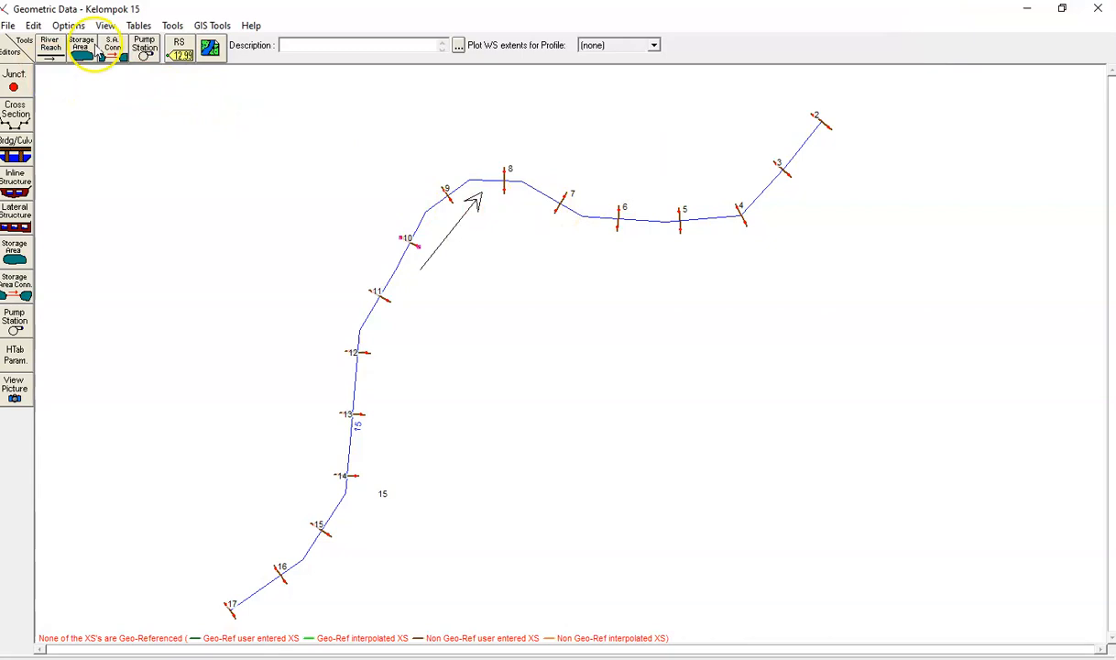
Save the geometry as a new file titled Cross_dengan_tangggul and close the geometry editor.
{"action": "left_click", "coordinate": [7, 26]}
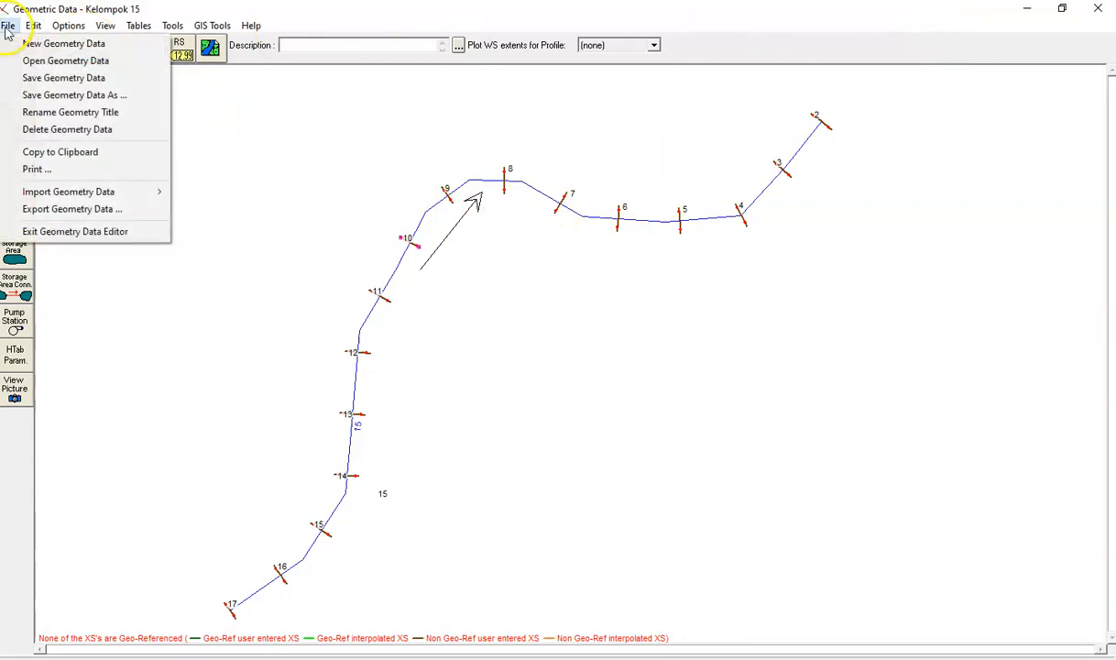
{"action": "left_click", "coordinate": [39, 99]}
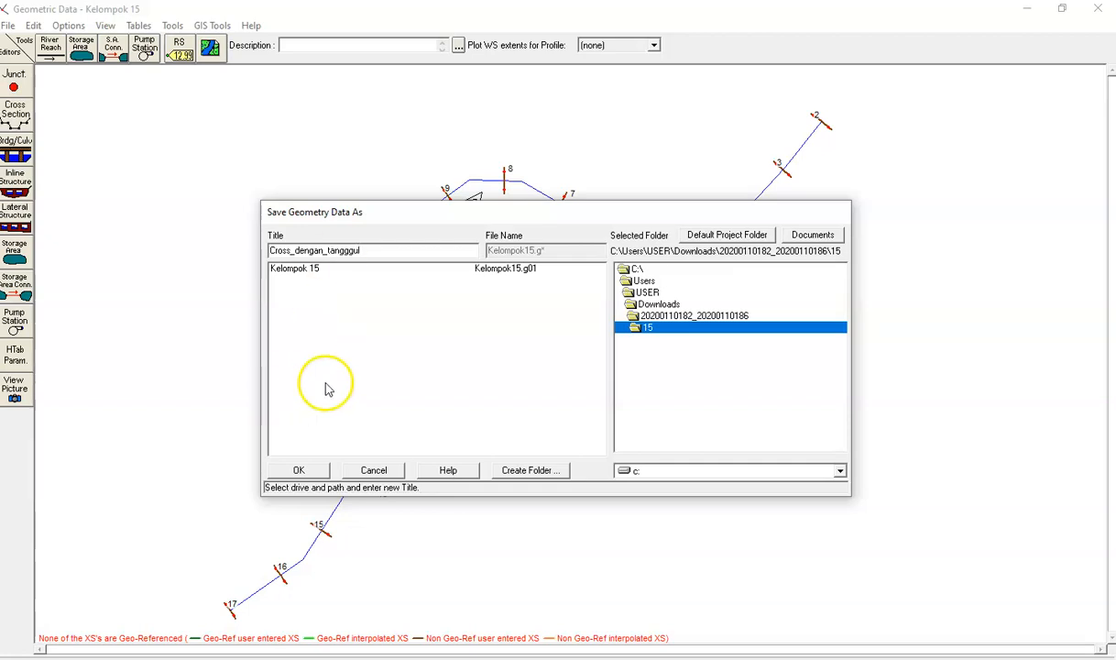
{"action": "left_click", "coordinate": [300, 471]}
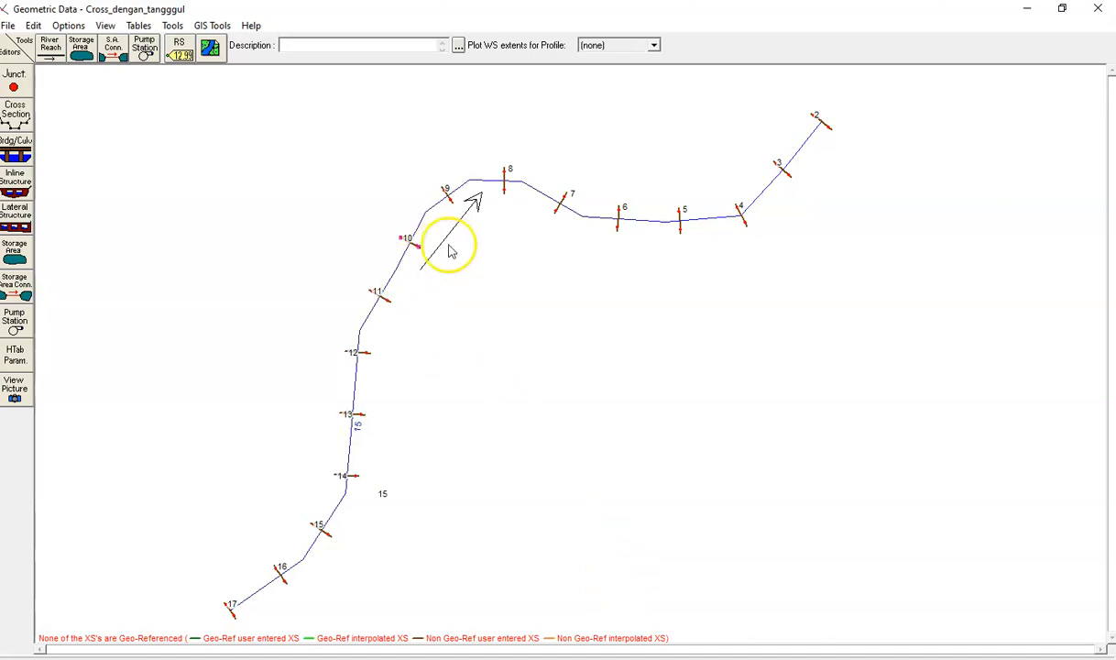
{"action": "left_click", "coordinate": [1099, 11]}
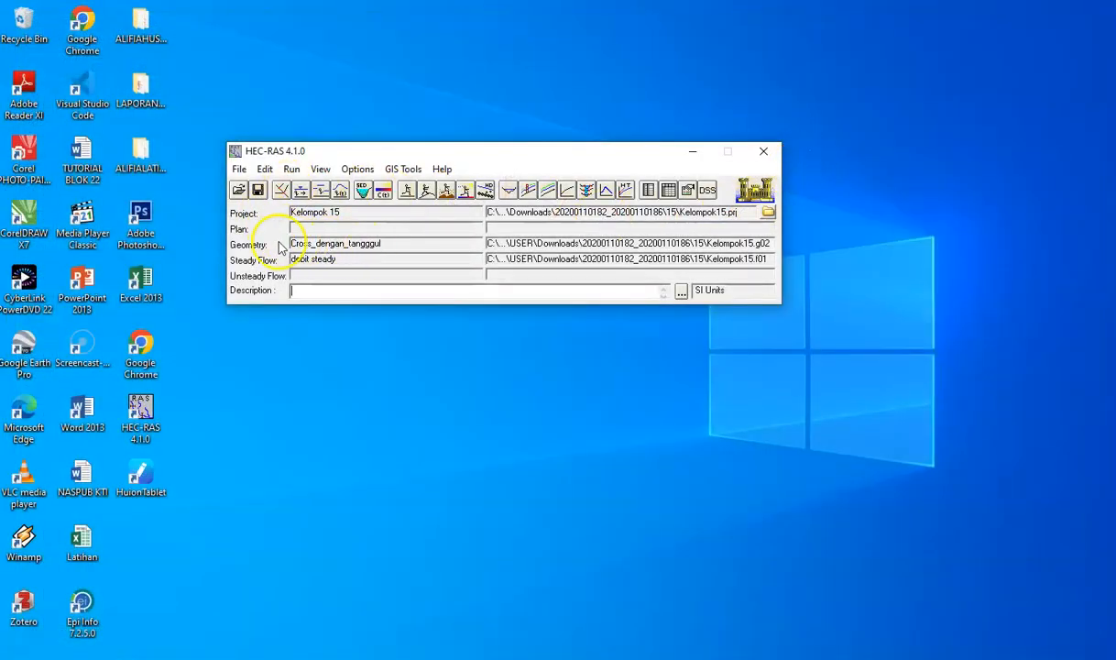
Save the project under a new plan titled Plan02 with the short identifier 2.
{"action": "left_click", "coordinate": [260, 193]}
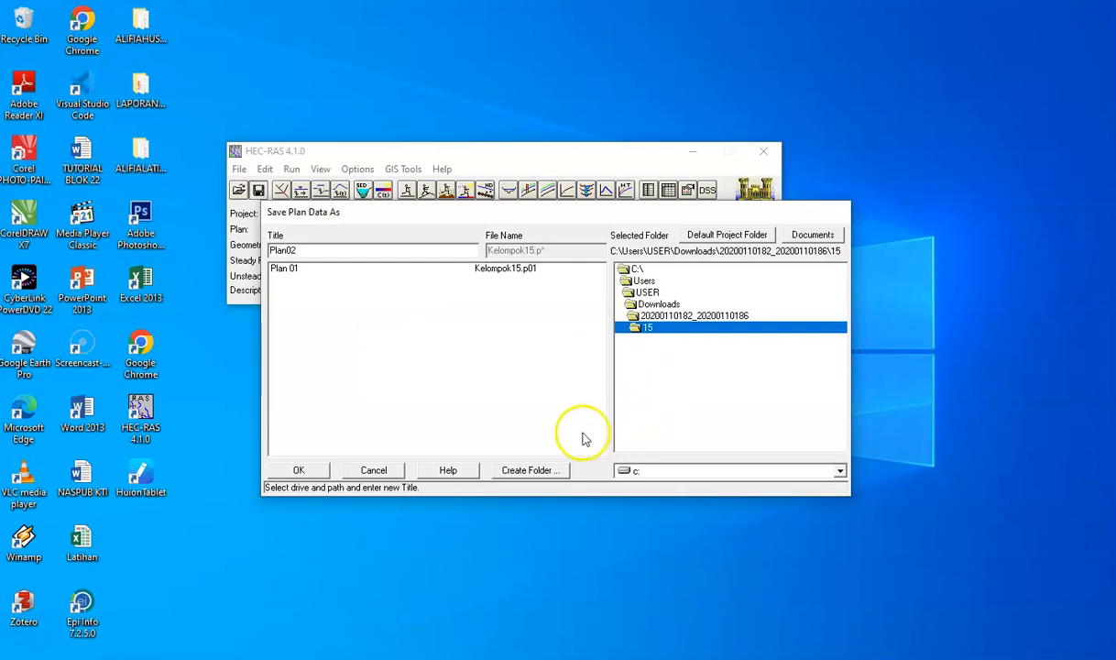
{"action": "left_click", "coordinate": [316, 471]}
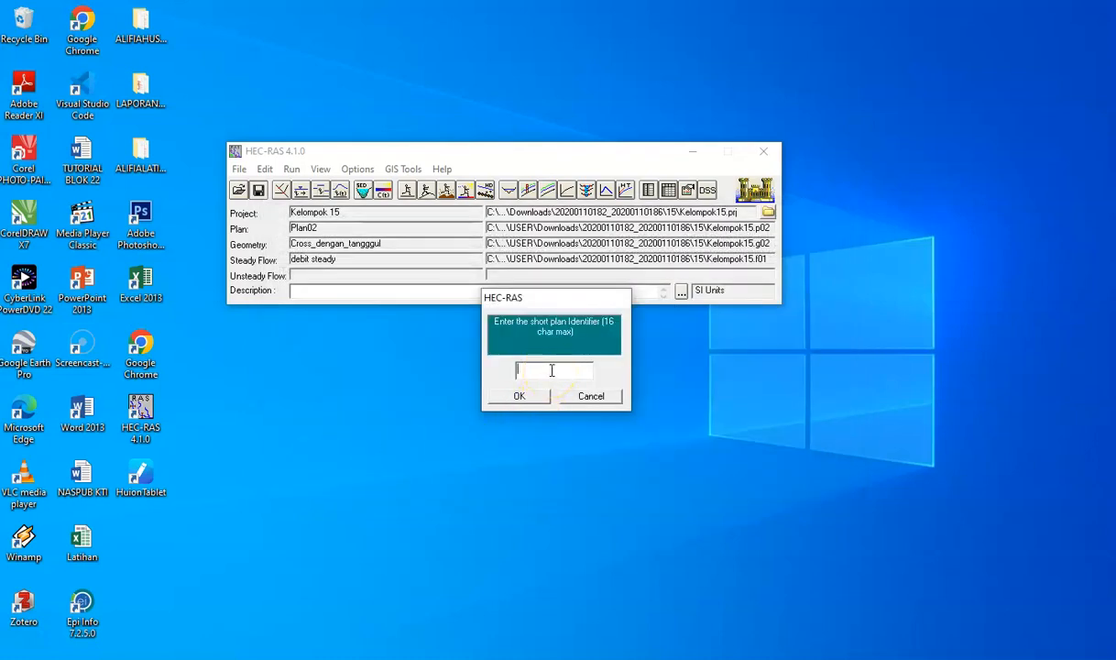
{"action": "type", "text": "2"}
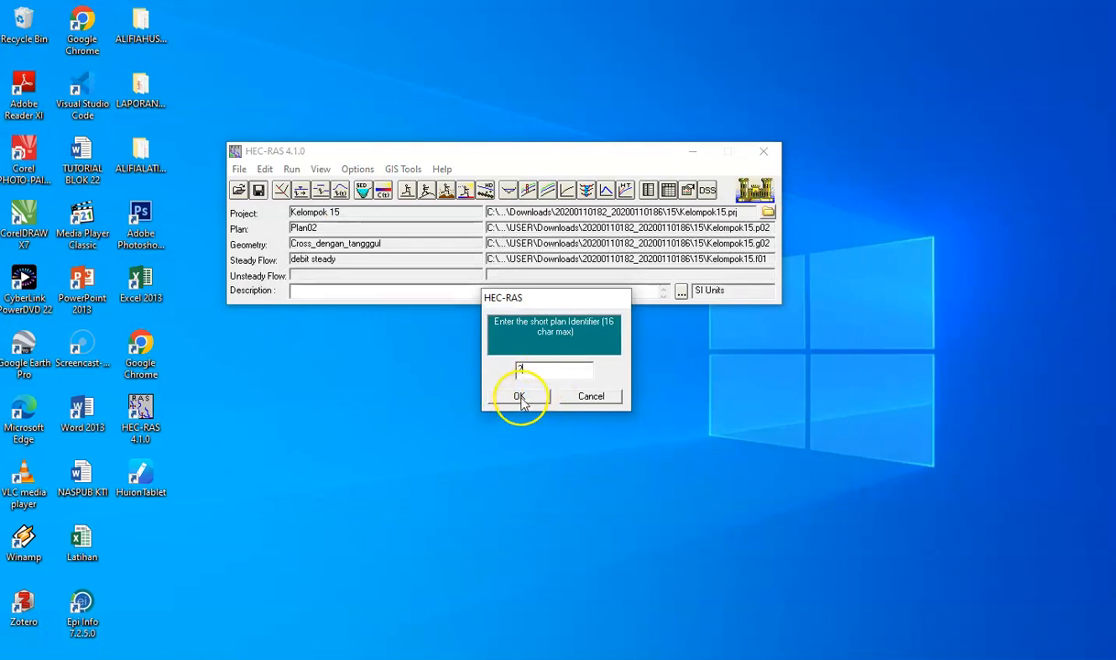
{"action": "left_click", "coordinate": [519, 396]}
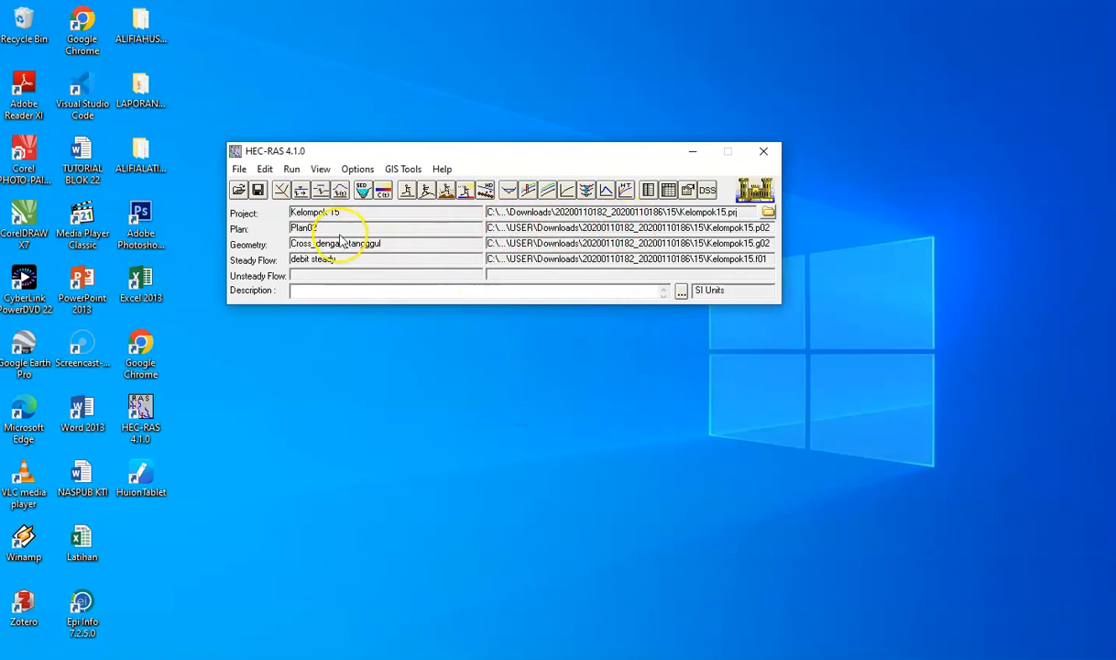
Compute the steady flow analysis for Plan02 with the levee geometry and close the analysis windows.
{"action": "left_click", "coordinate": [406, 191]}
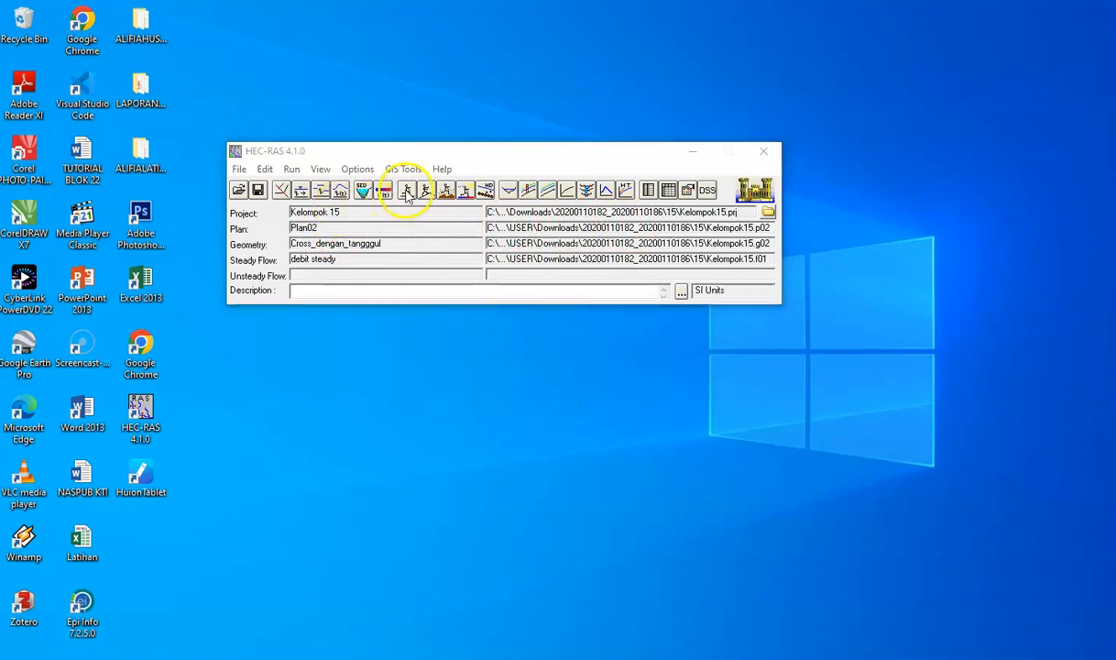
{"action": "left_click", "coordinate": [539, 419]}
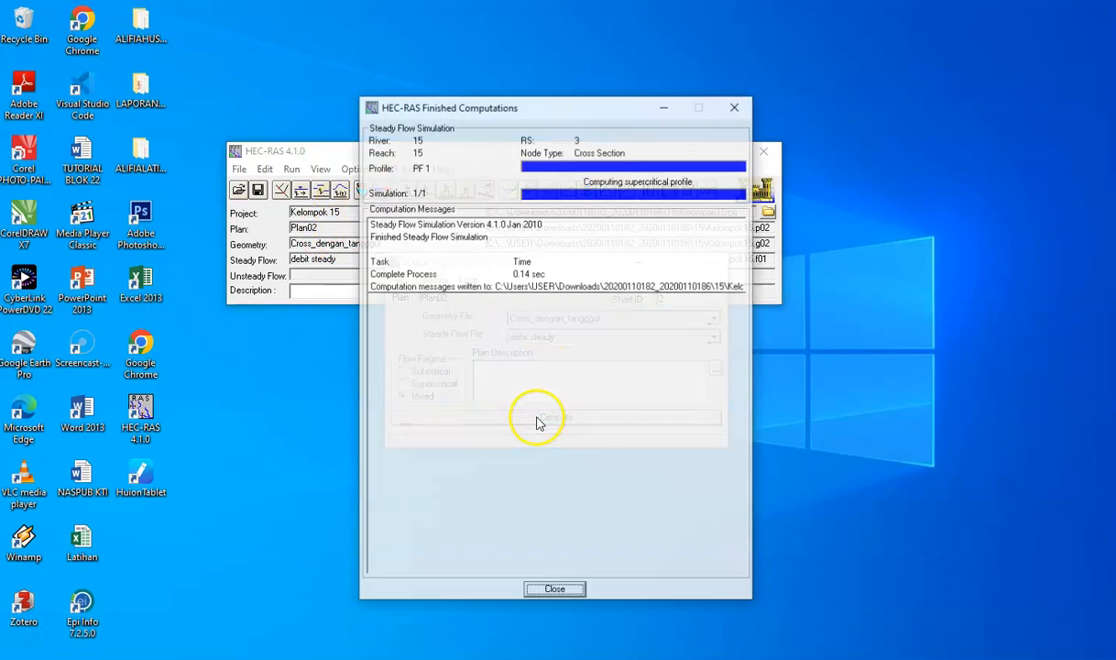
{"action": "left_click", "coordinate": [558, 589]}
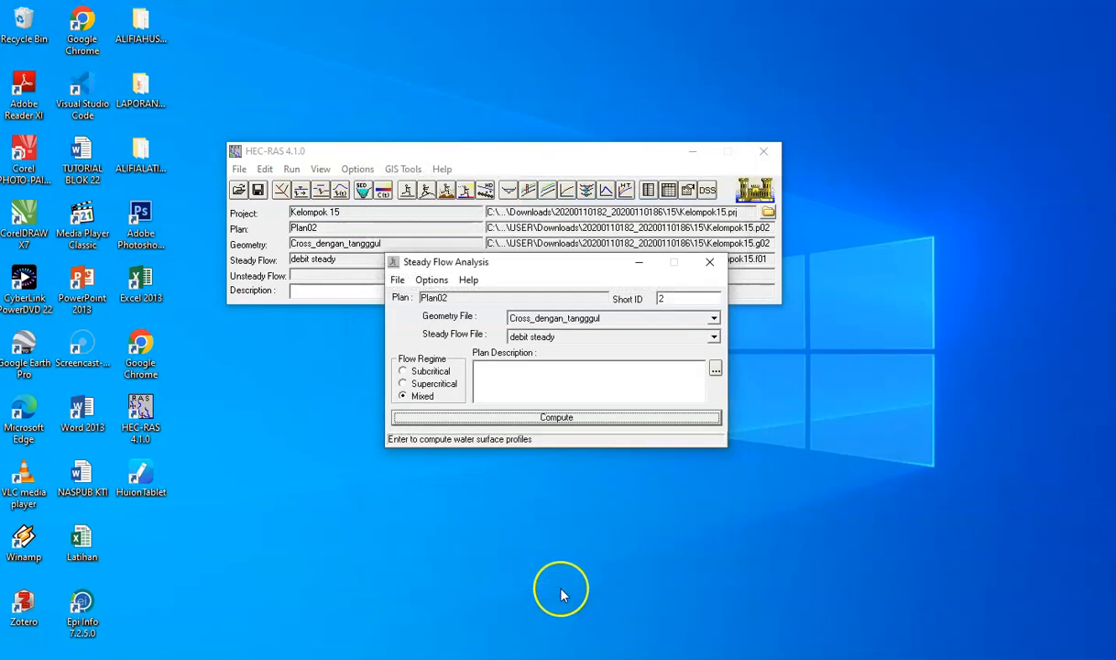
{"action": "left_click", "coordinate": [709, 262]}
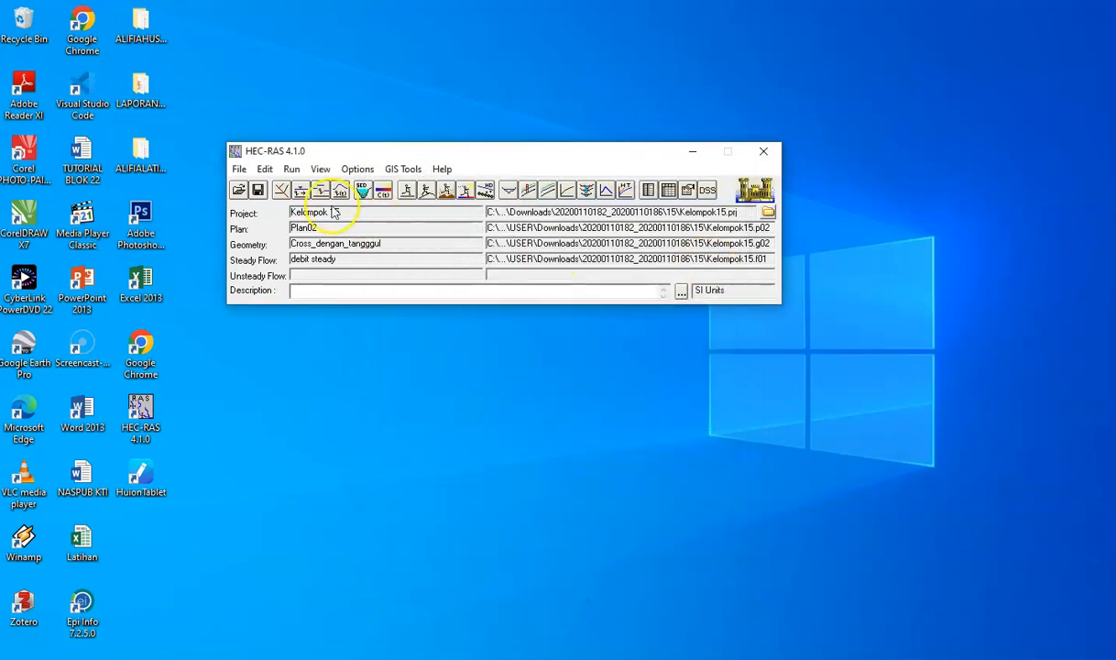
Set the PF 1 discharge at river station 17 to 500 m3/s, apply it and close the steady flow data.
{"action": "left_click", "coordinate": [265, 169]}
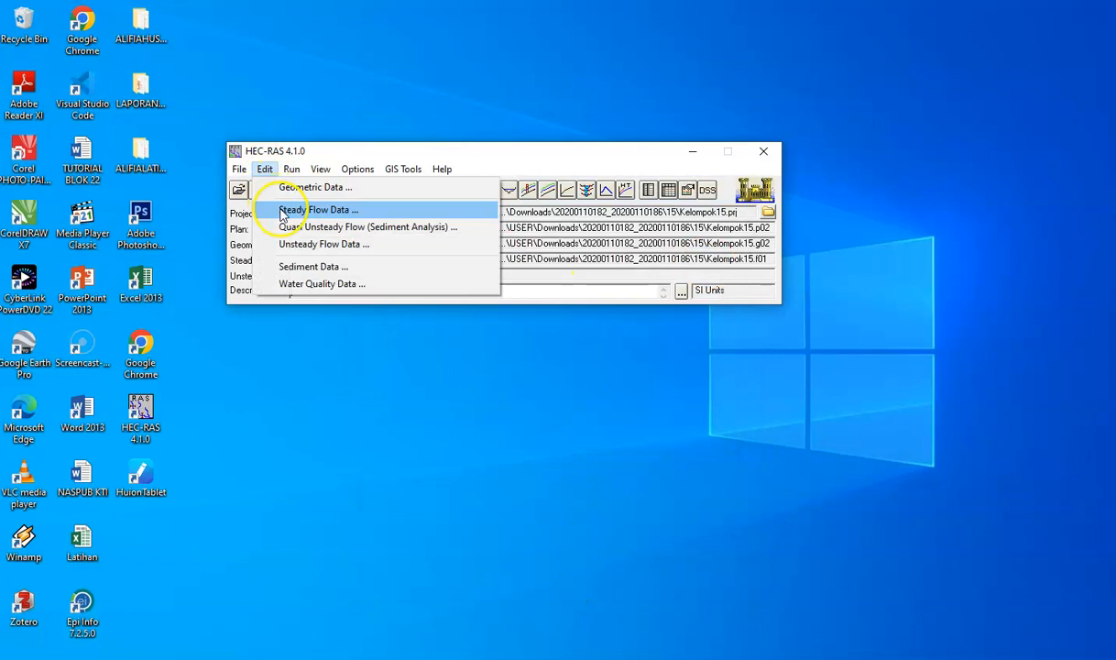
{"action": "left_click", "coordinate": [282, 209]}
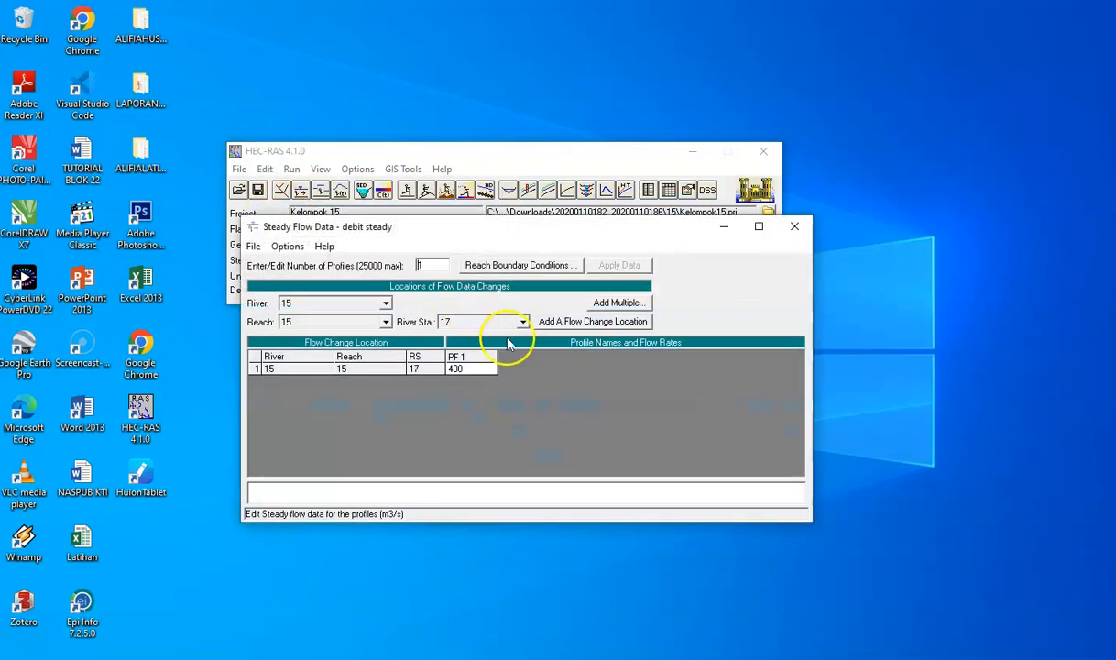
{"action": "left_click", "coordinate": [468, 369]}
{"action": "type", "text": "500"}
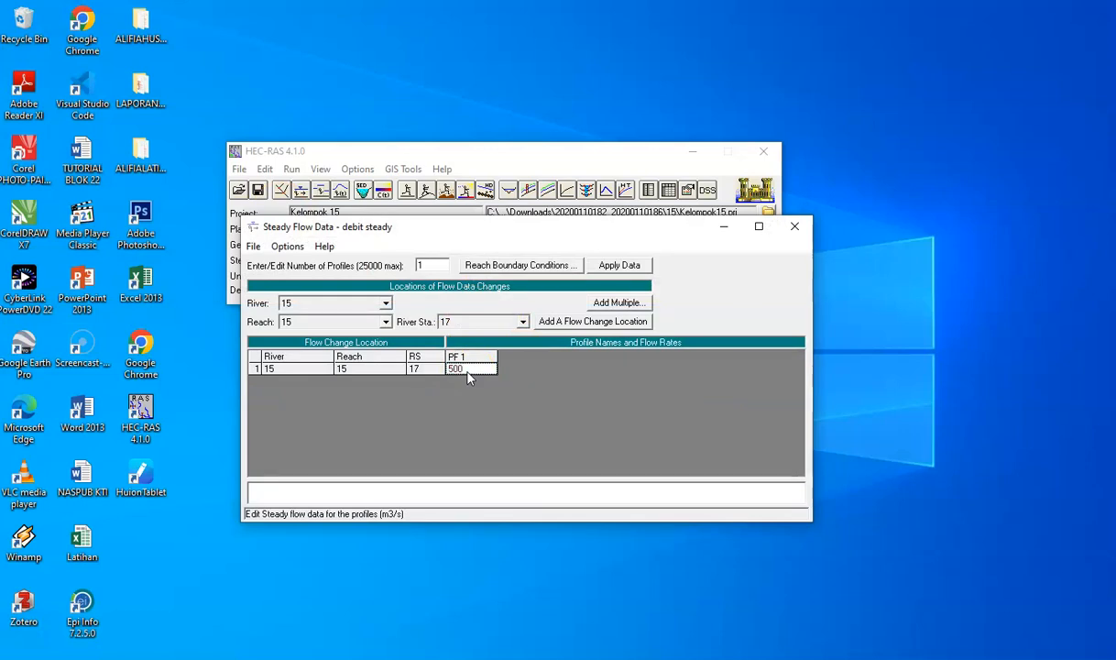
{"action": "left_click", "coordinate": [615, 264]}
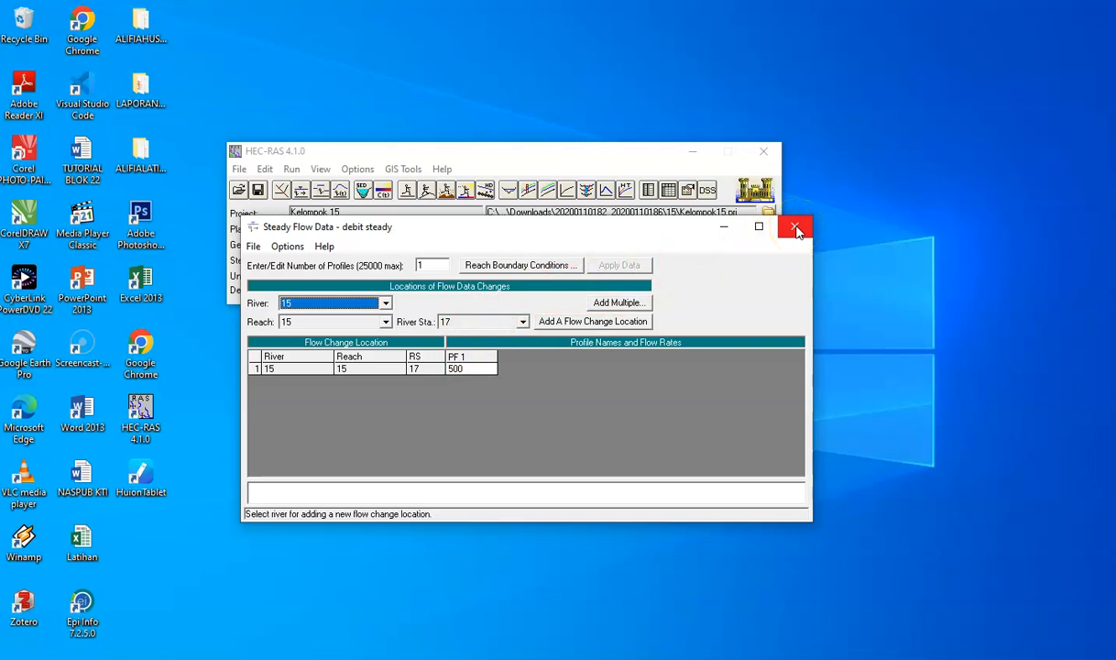
{"action": "left_click", "coordinate": [794, 227]}
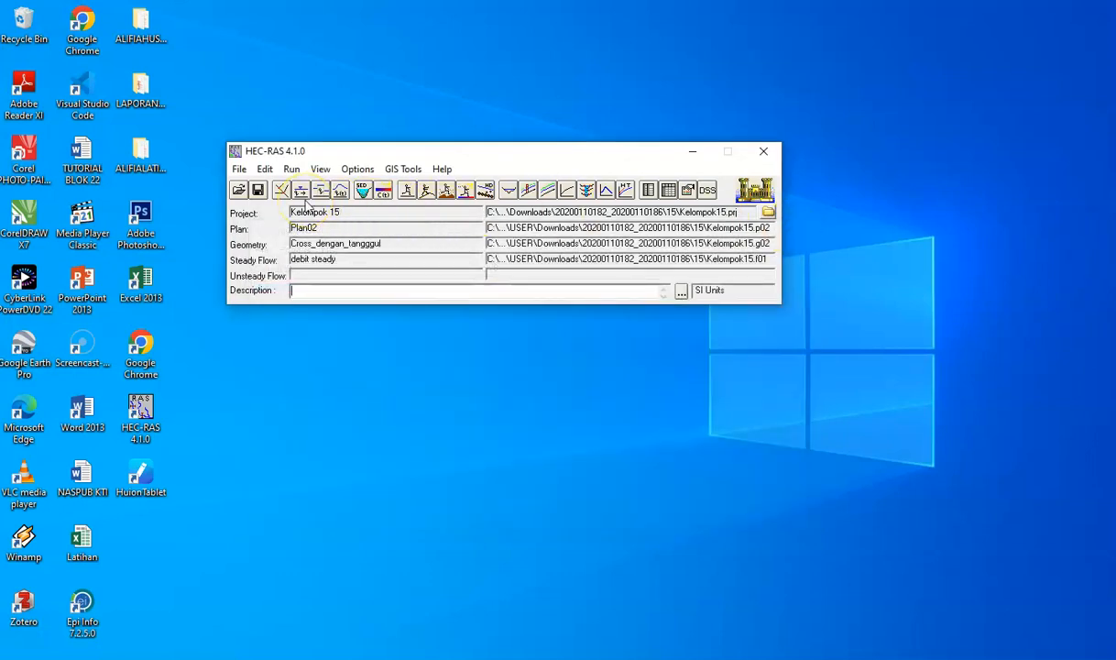
Recompute the Plan02 steady flow analysis with the 500 m3/s discharge and close the analysis windows.
{"action": "left_click", "coordinate": [408, 192]}
{"action": "left_click", "coordinate": [513, 420]}
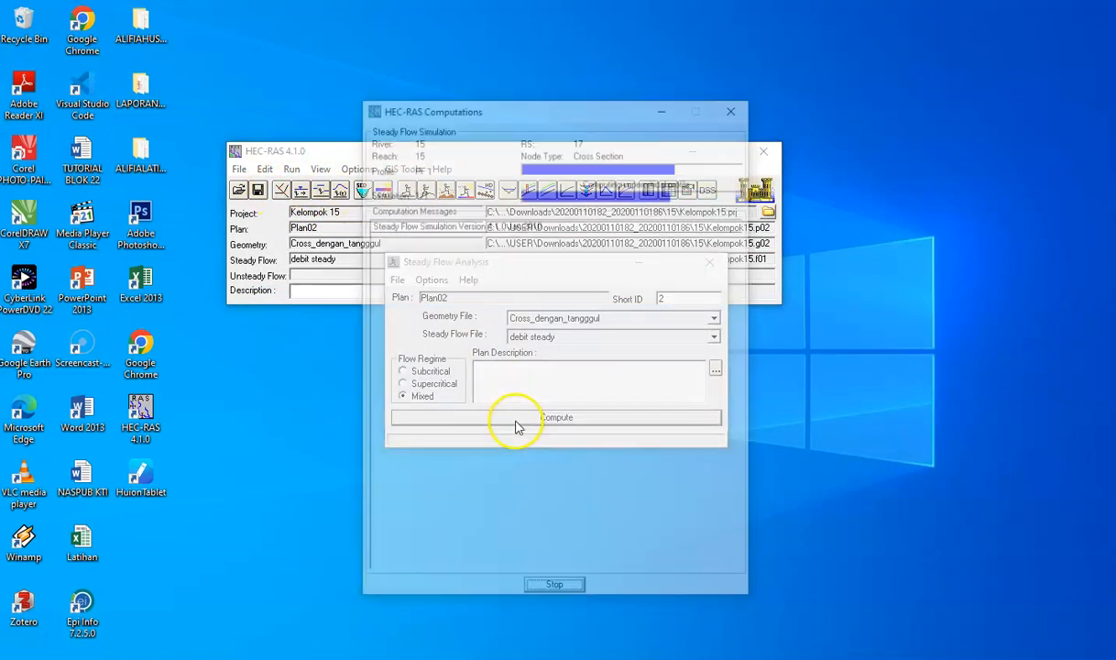
{"action": "left_click", "coordinate": [554, 590]}
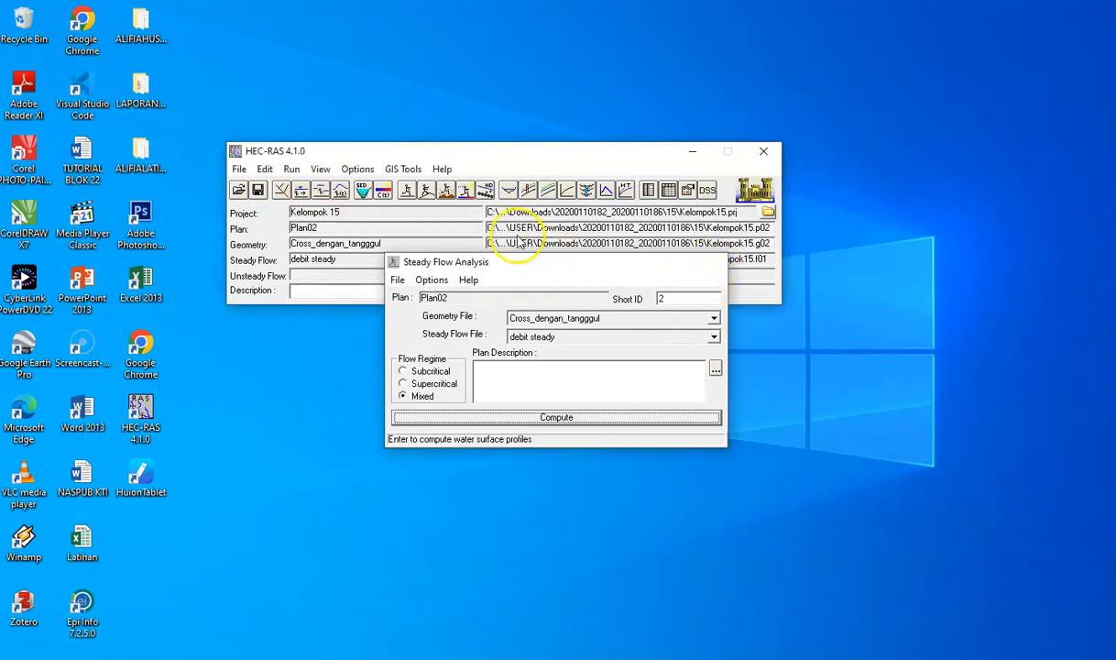
{"action": "left_click", "coordinate": [707, 262]}
Examine the water level against both levees in a maximized cross section plot of river station 10, and close it.
{"action": "left_click", "coordinate": [509, 193]}
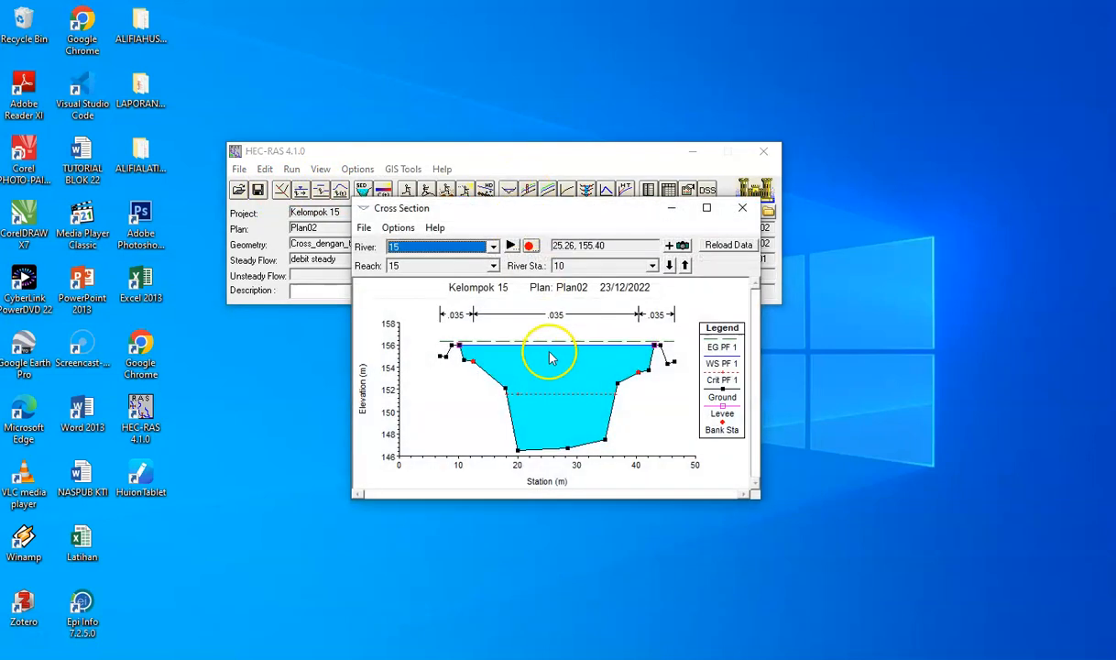
{"action": "left_click", "coordinate": [705, 206]}
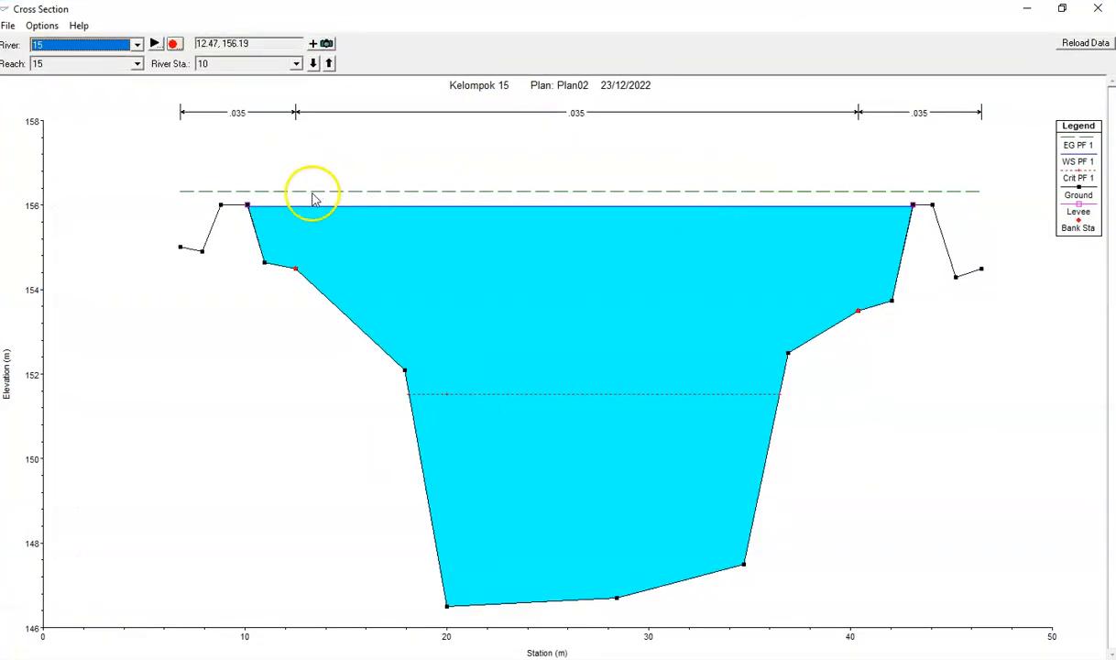
{"action": "left_click", "coordinate": [905, 212]}
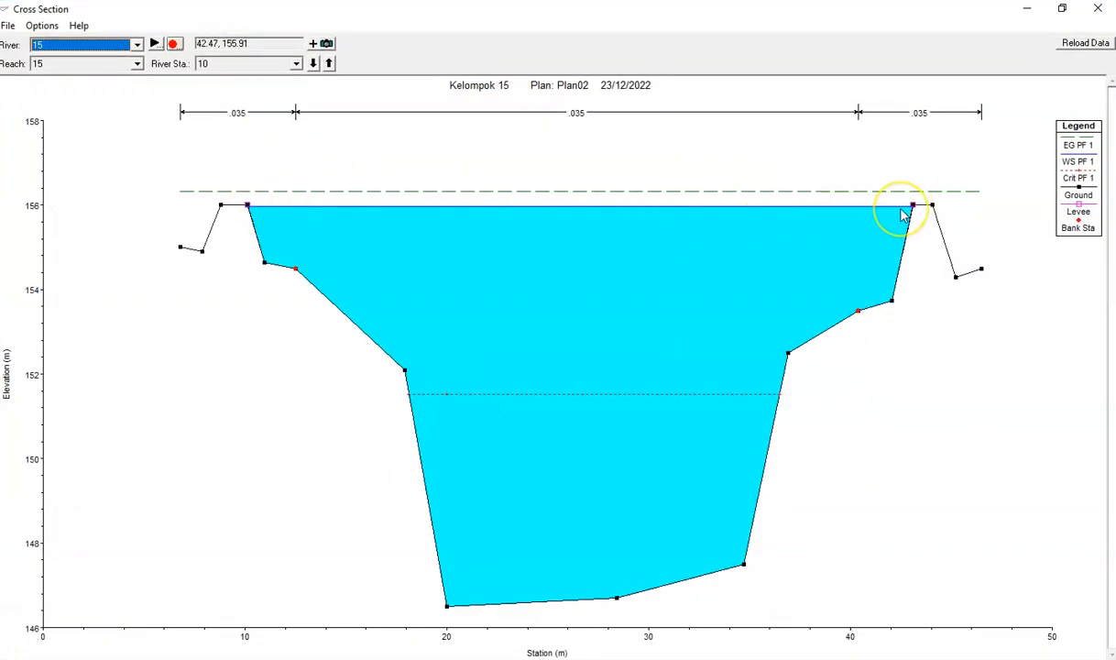
{"action": "left_click", "coordinate": [948, 217]}
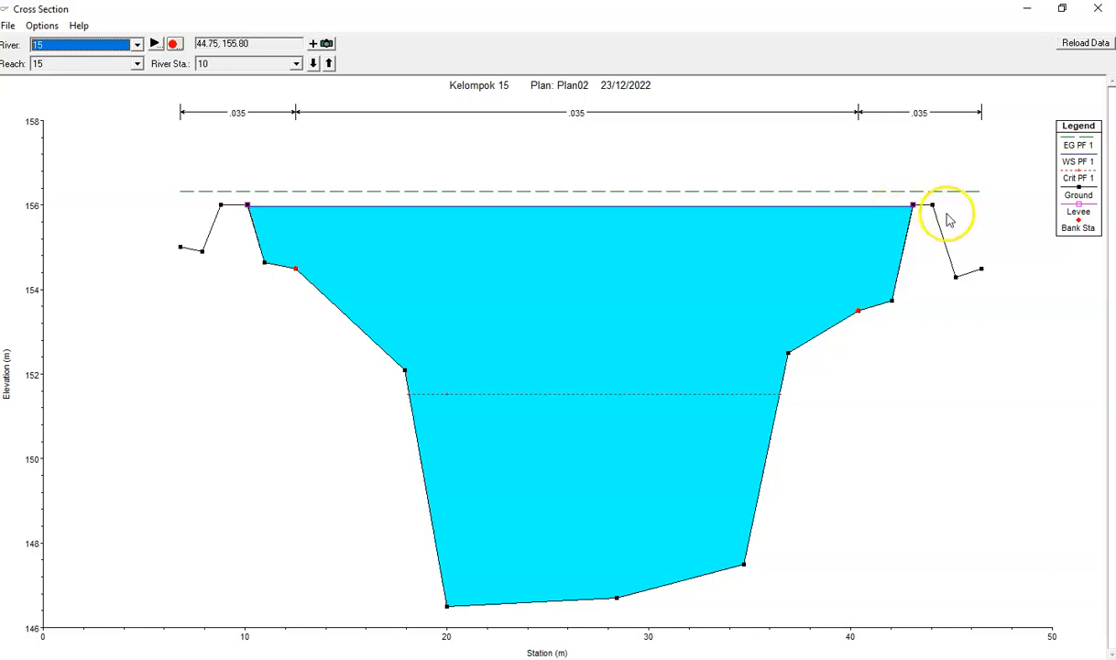
{"action": "left_click", "coordinate": [1097, 8]}
Increase the PF 1 discharge at river station 17, apply it and close the steady flow data.
{"action": "left_click", "coordinate": [264, 168]}
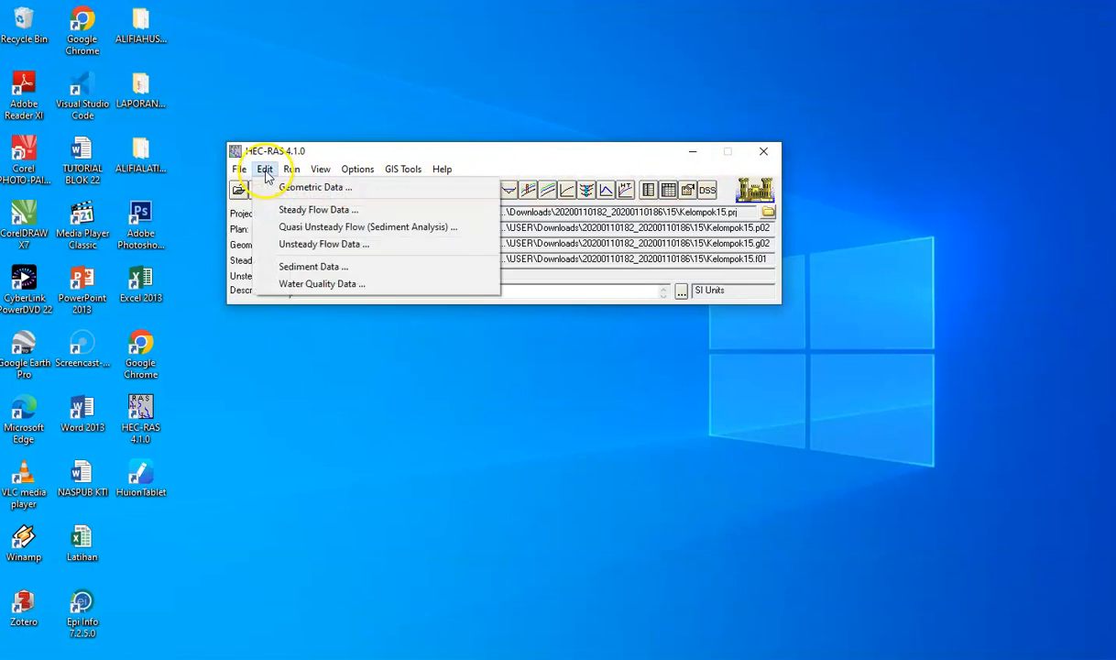
{"action": "left_click", "coordinate": [287, 217]}
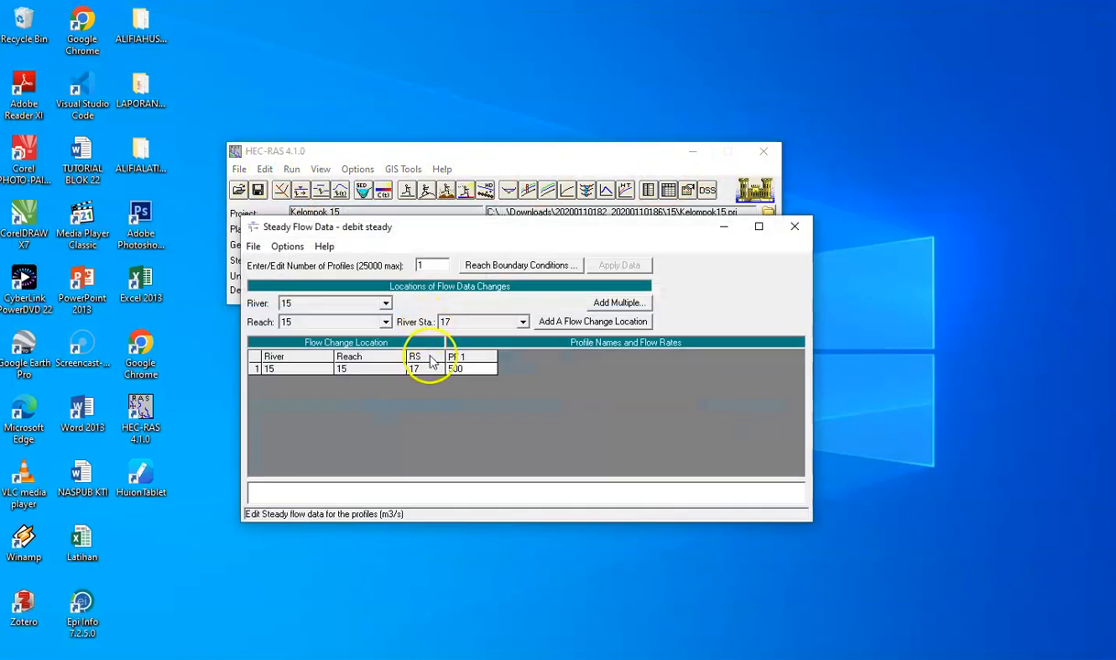
{"action": "key", "text": "BackSpace"}
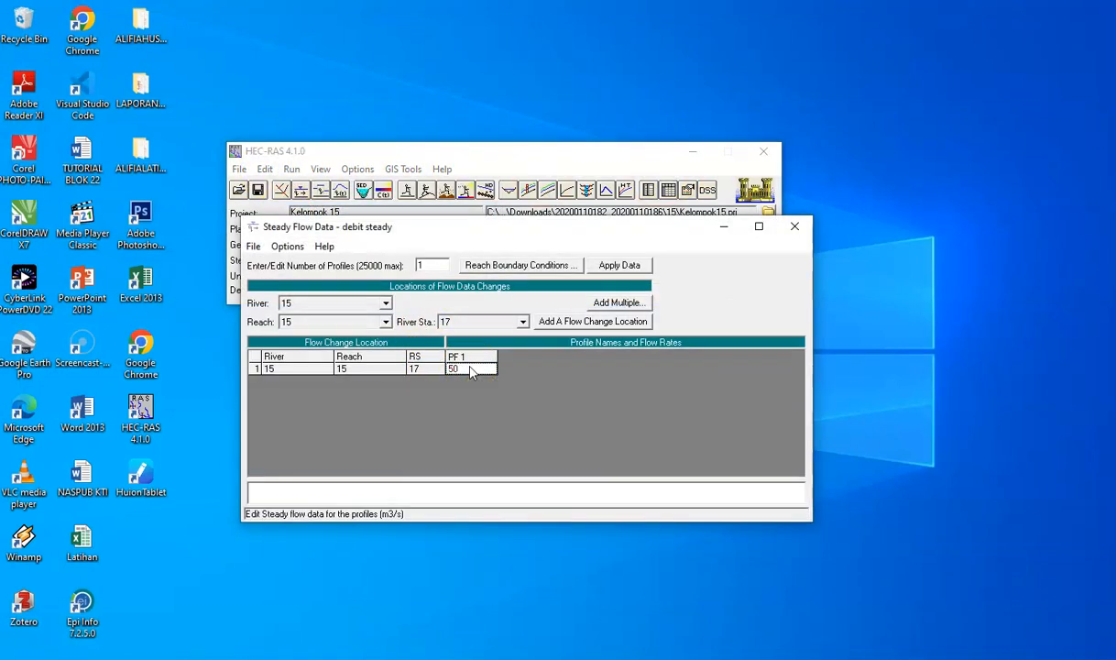
{"action": "left_click", "coordinate": [605, 265]}
{"action": "left_click", "coordinate": [794, 229]}
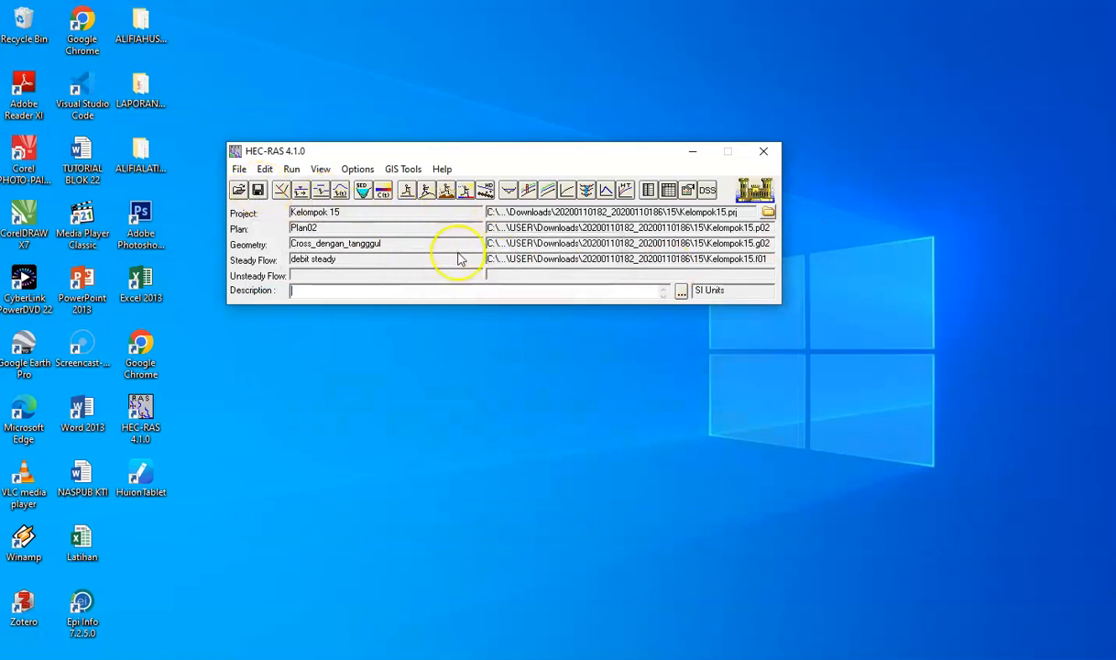
Recompute the Plan02 steady flow analysis with the increased discharge and close the analysis windows.
{"action": "left_click", "coordinate": [406, 189]}
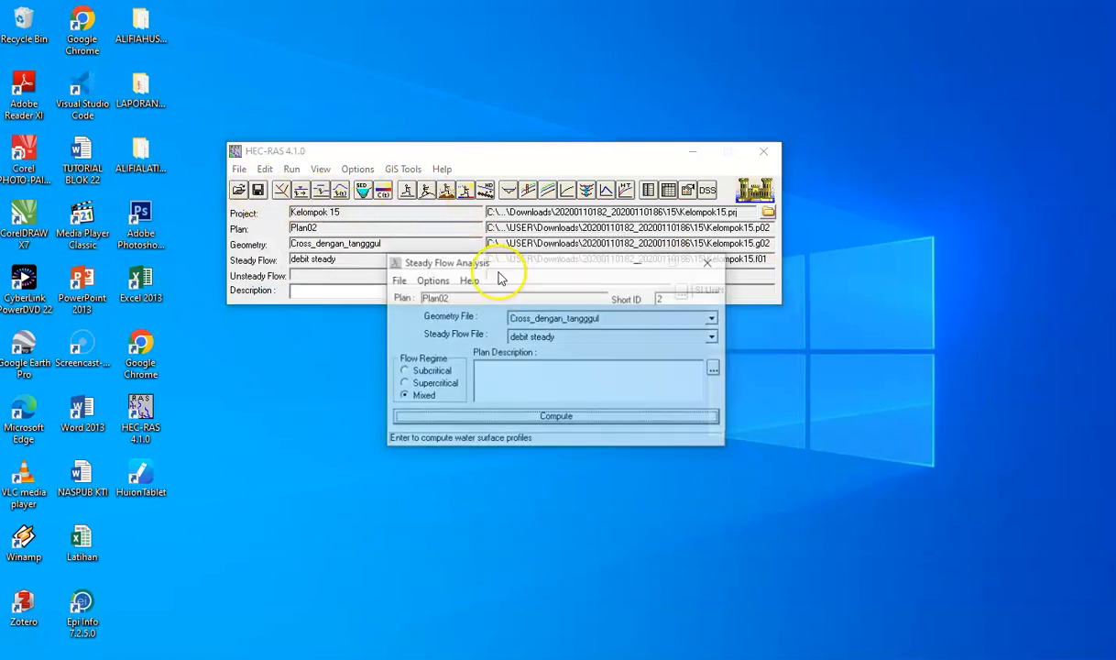
{"action": "left_click", "coordinate": [541, 415]}
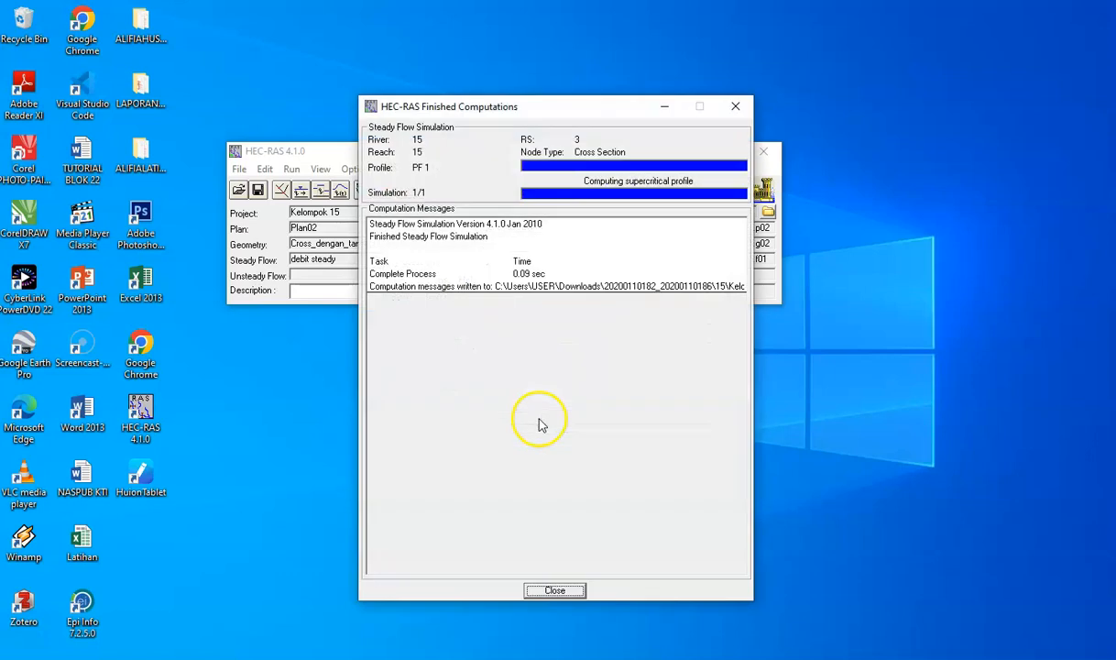
{"action": "left_click", "coordinate": [734, 106]}
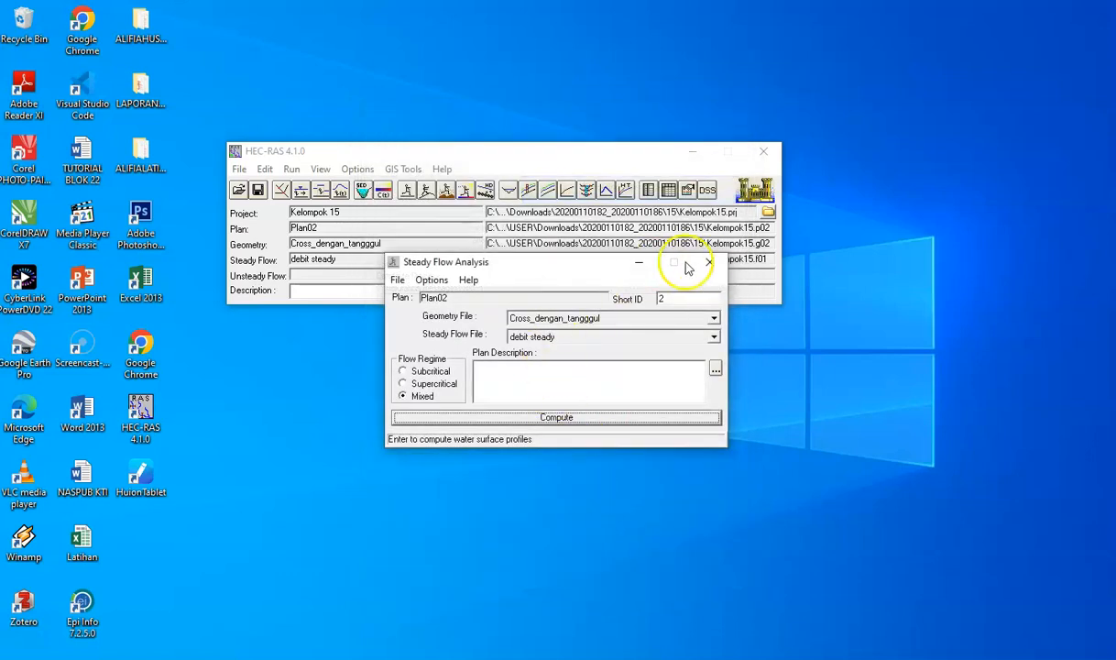
{"action": "left_click", "coordinate": [707, 259]}
Examine the water level relative to the levee crests in a maximized cross section plot of river station 10, and close it.
{"action": "left_click", "coordinate": [510, 190]}
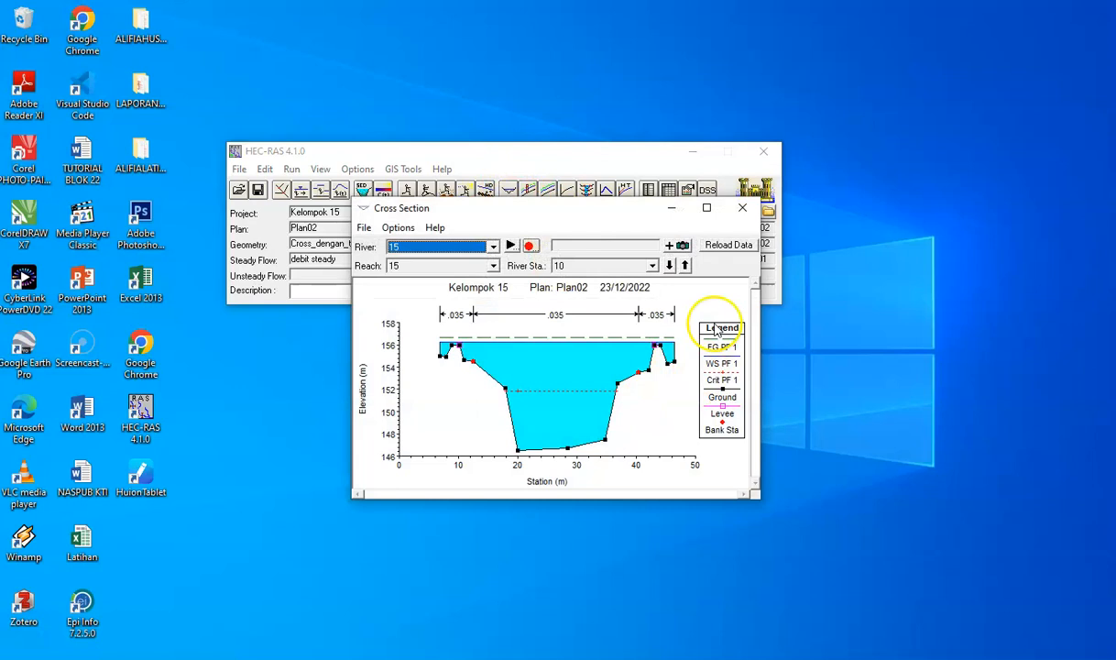
{"action": "left_click", "coordinate": [709, 213]}
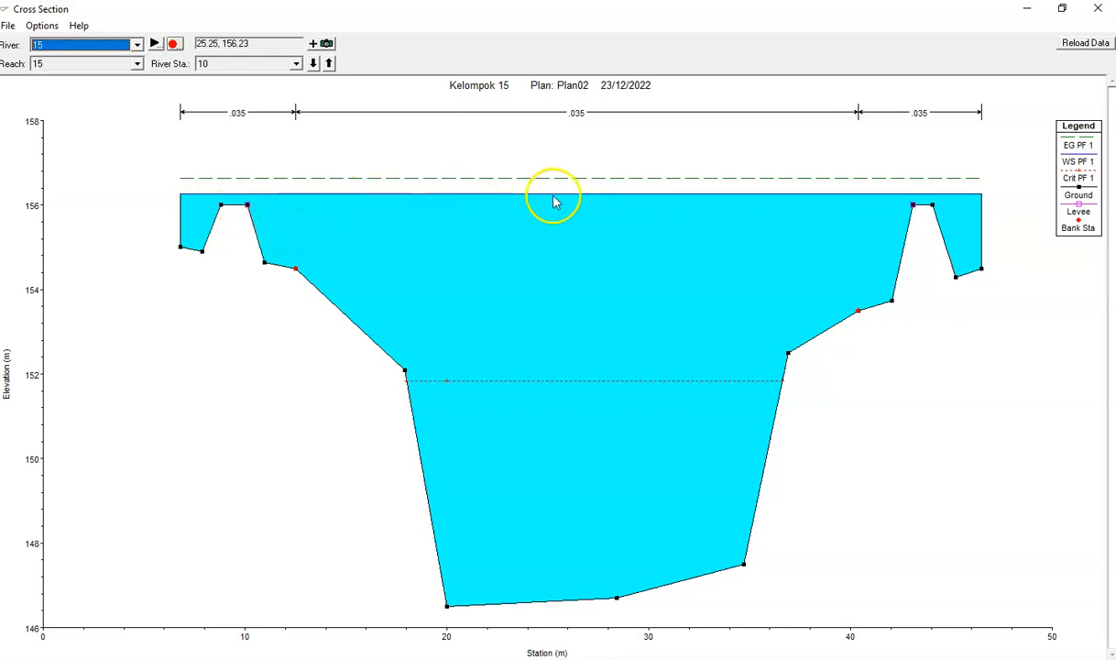
{"action": "left_click", "coordinate": [1102, 15]}
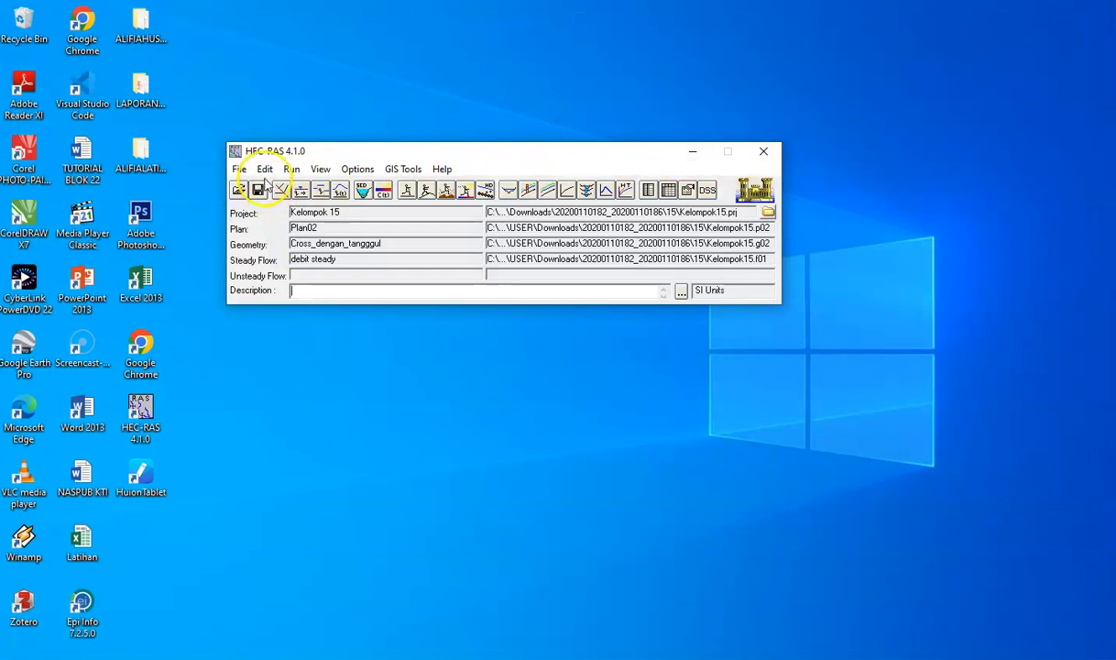
Set the PF 1 discharge at river station 17 to 400 m3/s, apply it and save the project.
{"action": "left_click", "coordinate": [265, 169]}
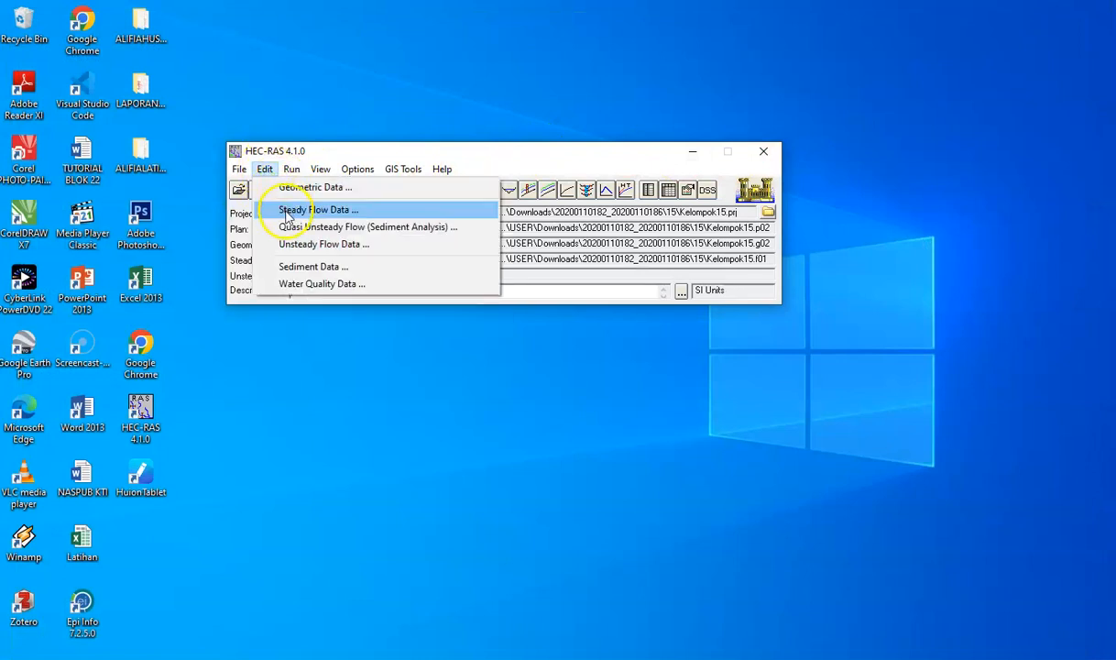
{"action": "left_click", "coordinate": [277, 209]}
{"action": "left_click", "coordinate": [473, 370]}
{"action": "key", "text": "BackSpace"}
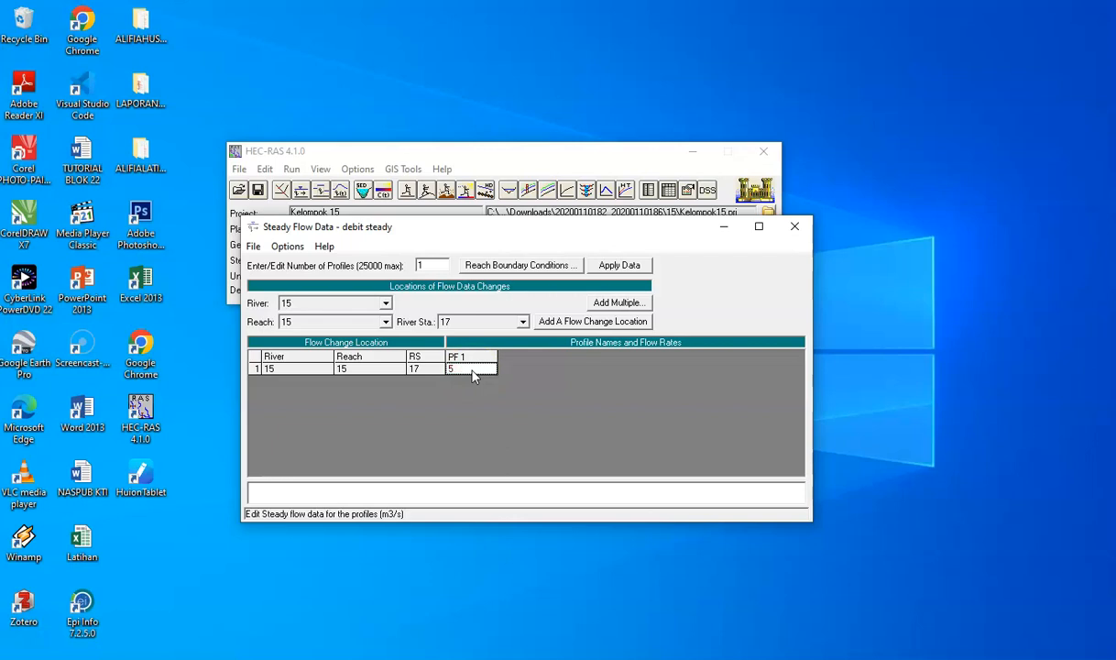
{"action": "left_click", "coordinate": [616, 263]}
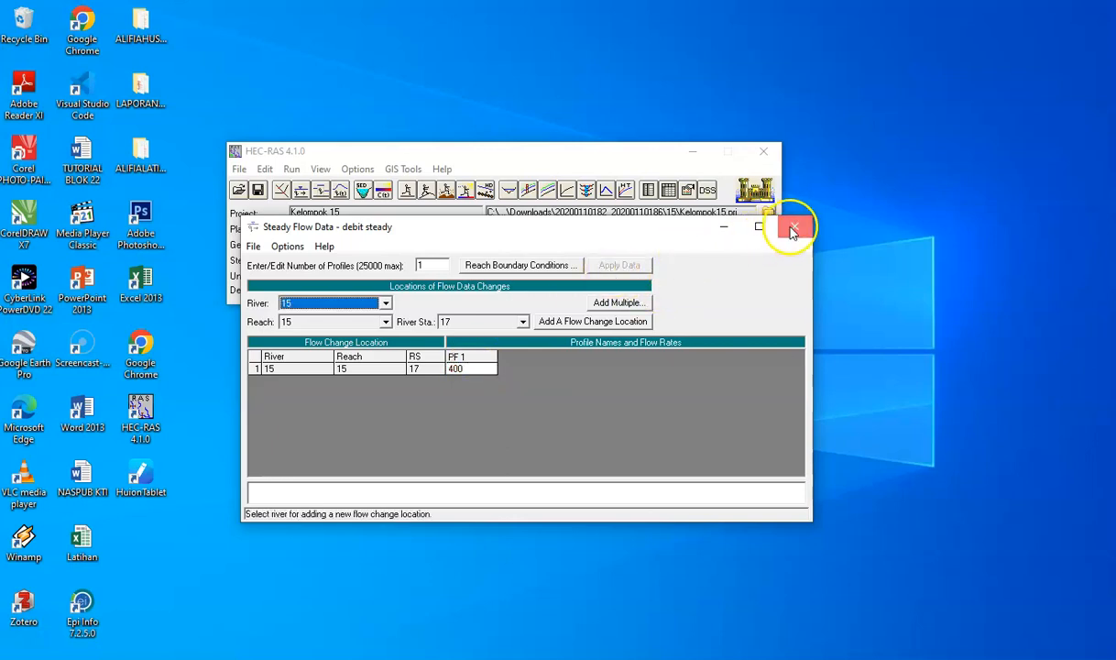
{"action": "left_click", "coordinate": [793, 228]}
{"action": "left_click", "coordinate": [239, 168]}
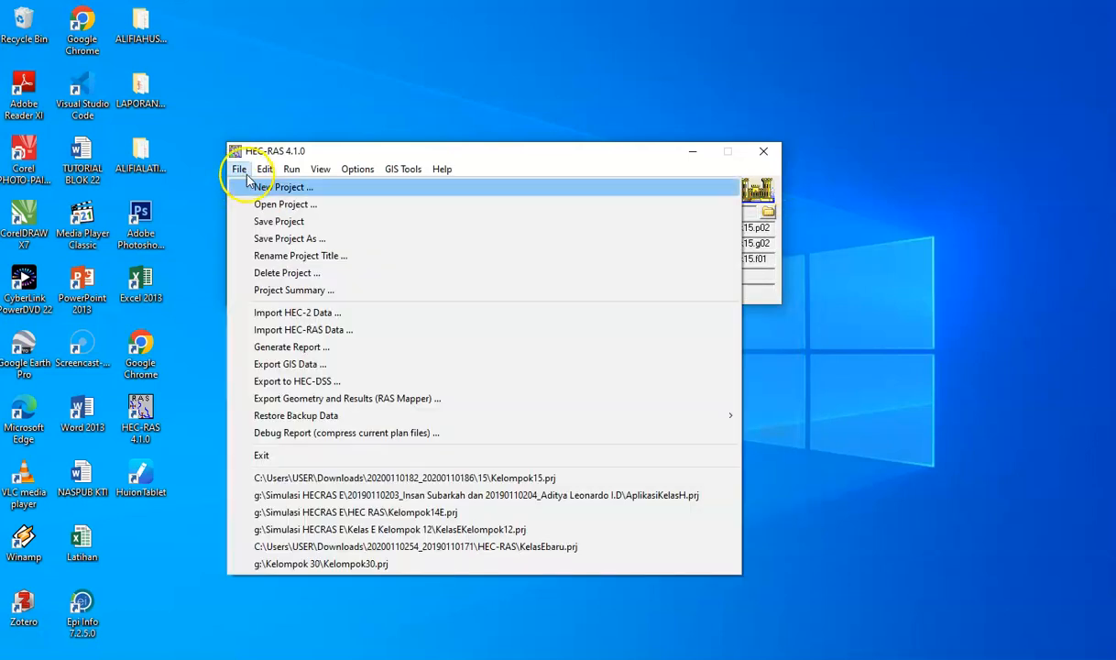
{"action": "left_click", "coordinate": [275, 224]}
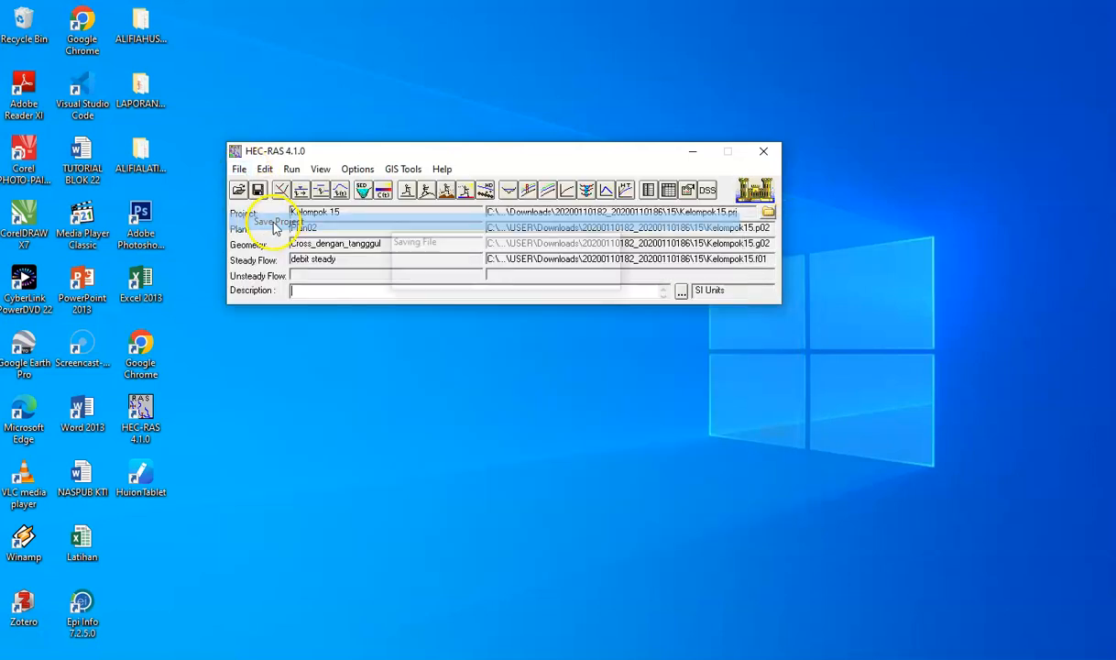
Recompute the Plan02 steady flow analysis with the 400 m3/s discharge and close the analysis windows.
{"action": "left_click", "coordinate": [409, 192]}
{"action": "left_click", "coordinate": [550, 412]}
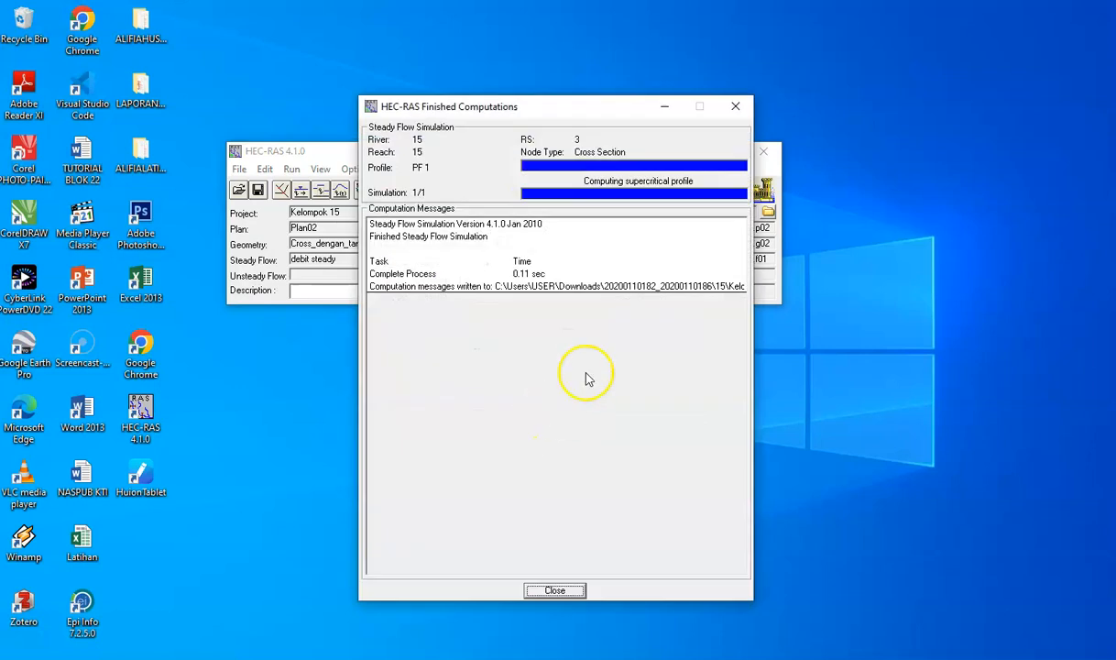
{"action": "left_click", "coordinate": [554, 590]}
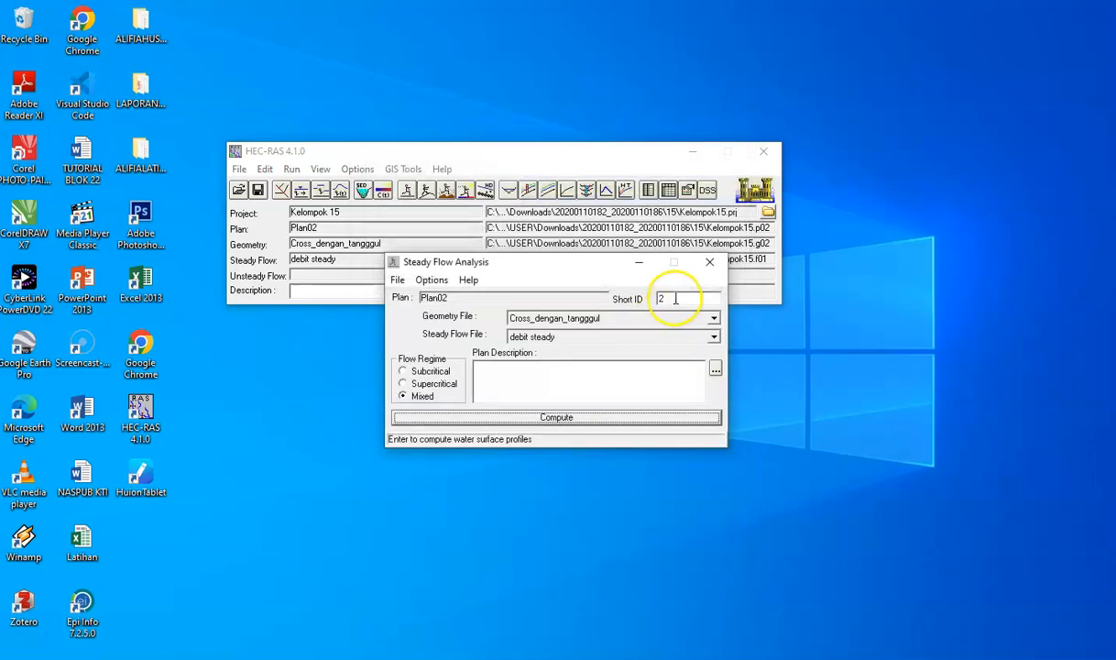
{"action": "left_click", "coordinate": [709, 263]}
Examine the water level between the levees at 400 m3/s in a maximized cross section plot of river station 10.
{"action": "left_click", "coordinate": [508, 190]}
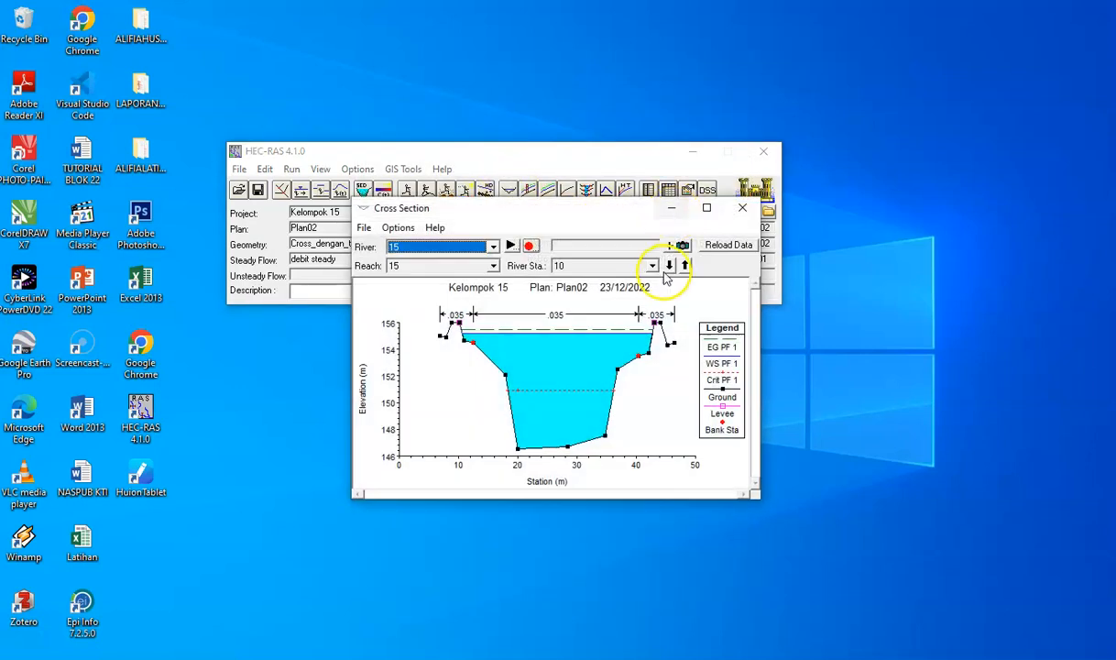
{"action": "left_click", "coordinate": [706, 207]}
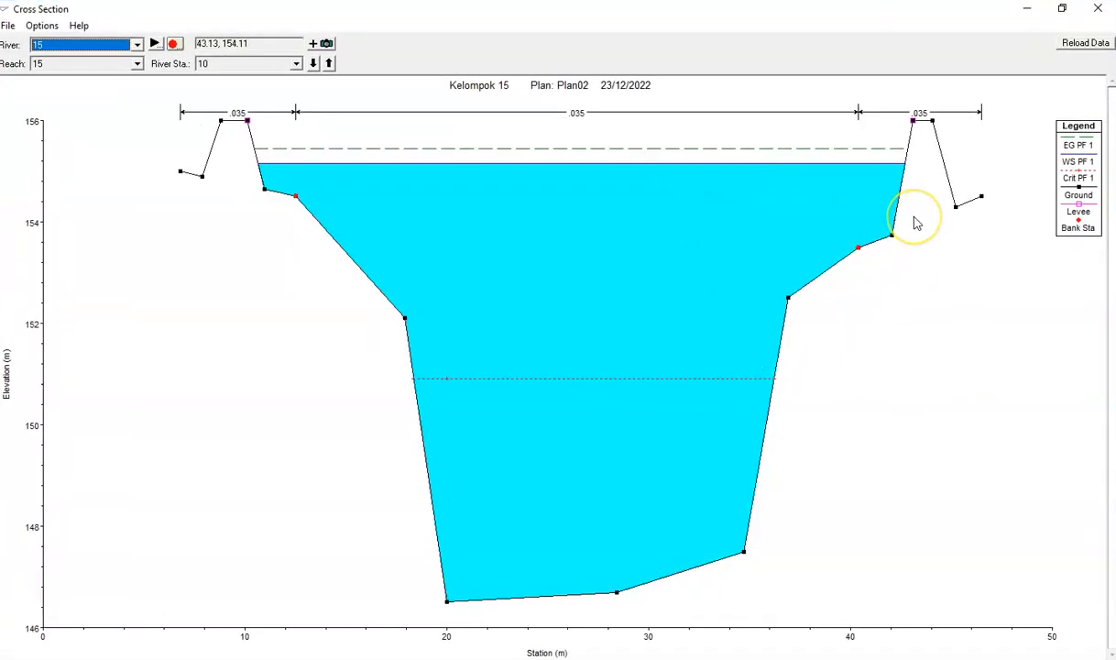